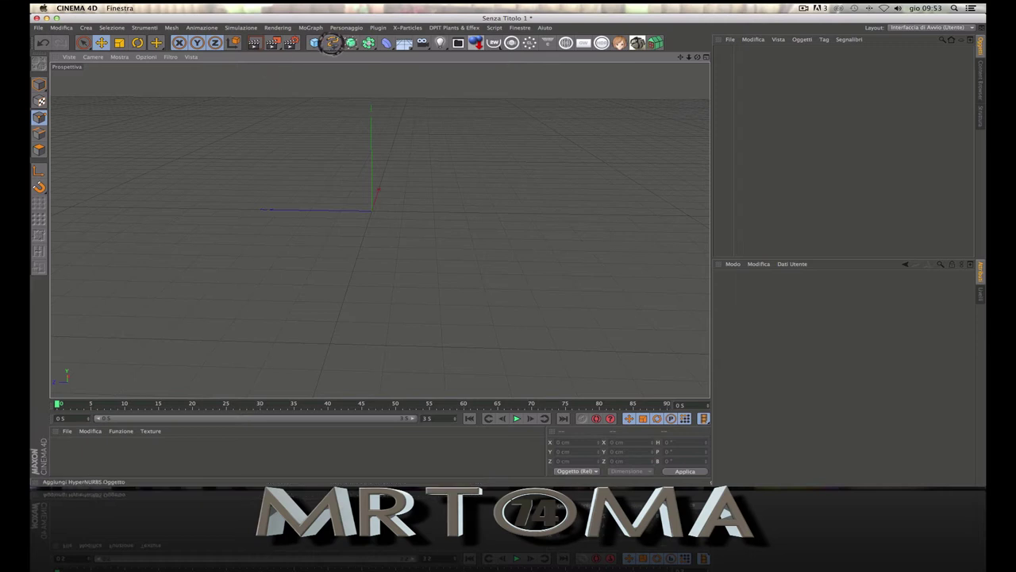
Step: Add a Rettangolo and a Cerchio spline, giving the circle a 1.3 cm radius
left_click(331, 42)
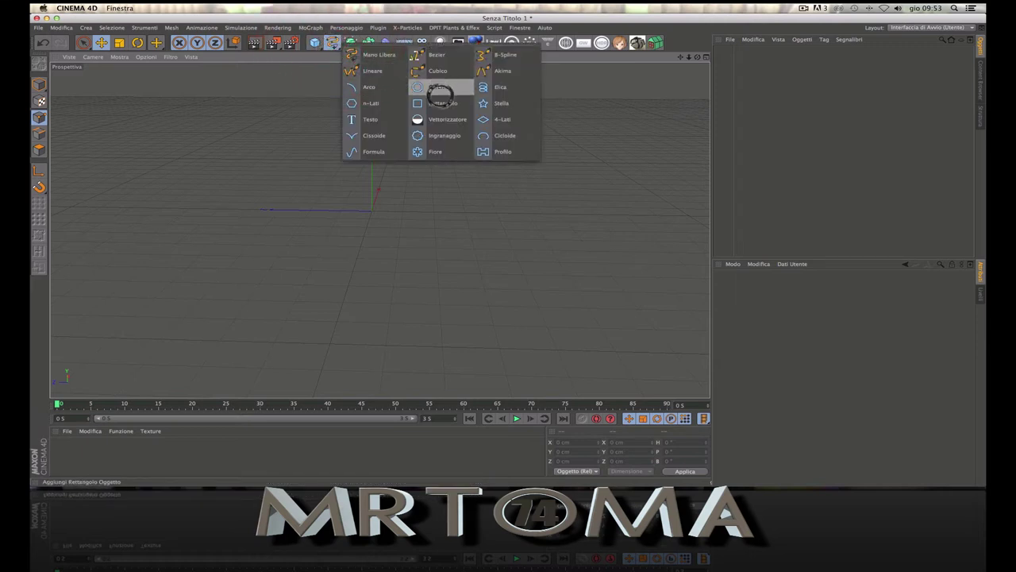
left_click(441, 104)
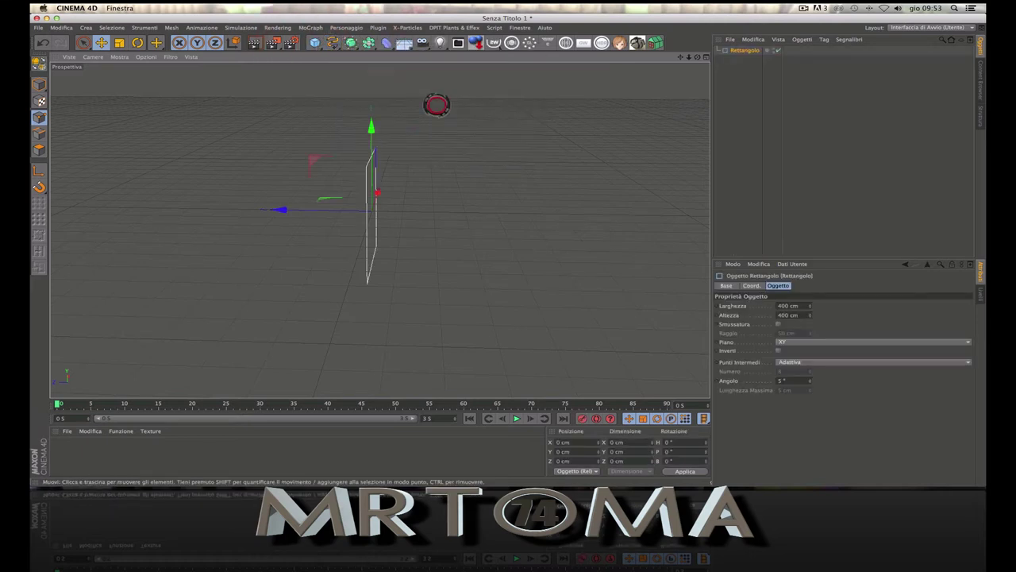
left_click(331, 42)
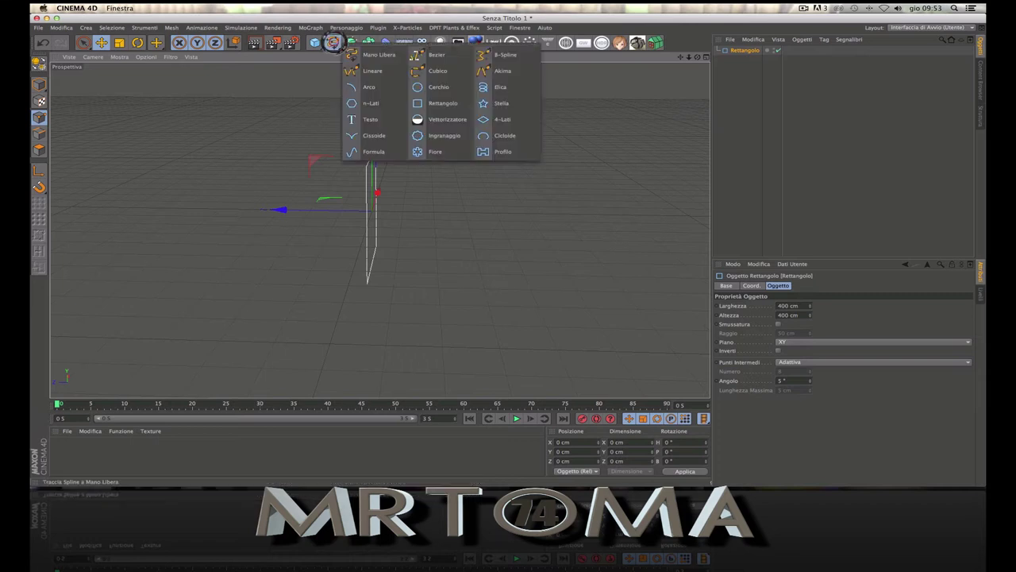
left_click(449, 85)
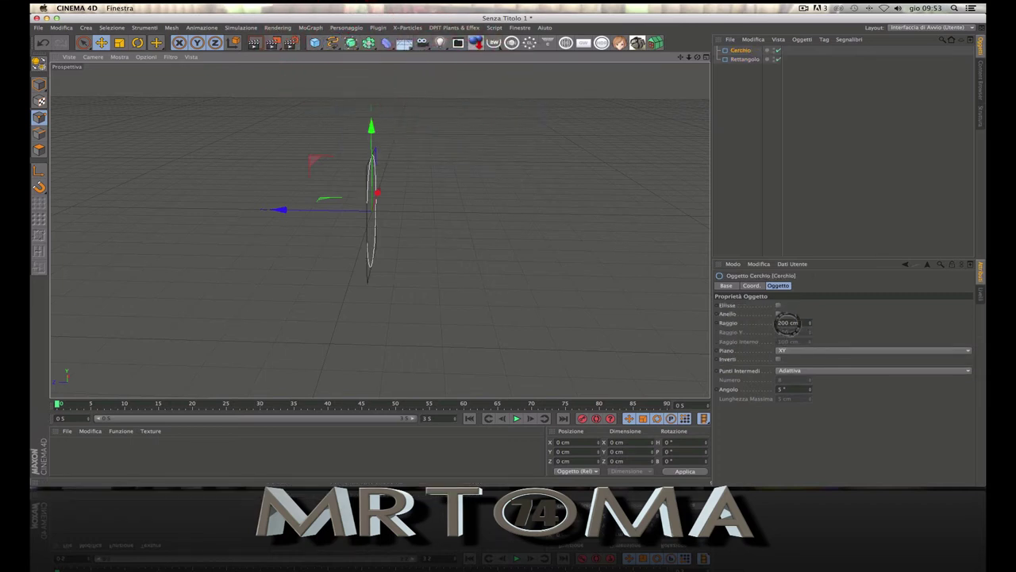
left_click(788, 322)
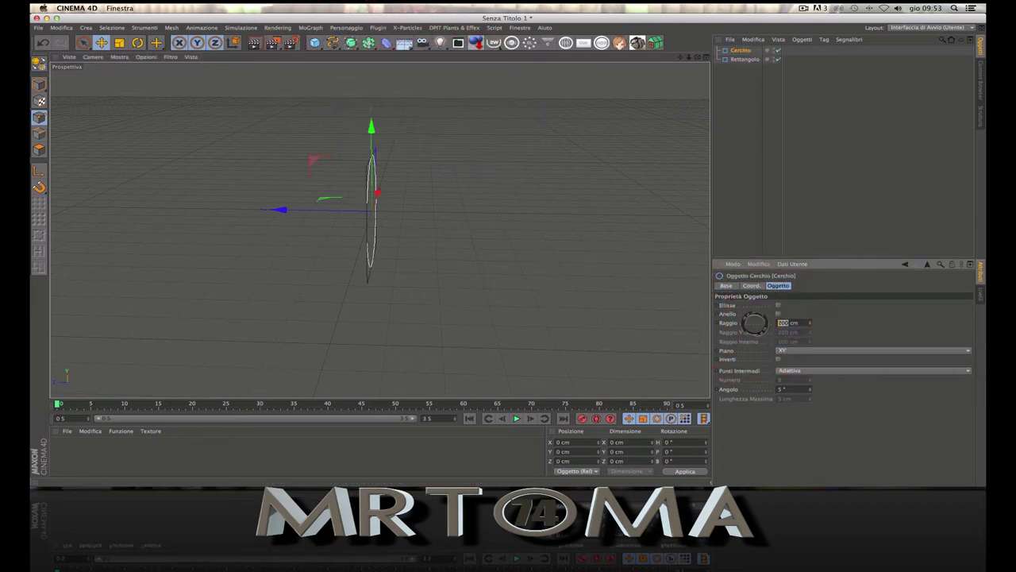
type("1.3")
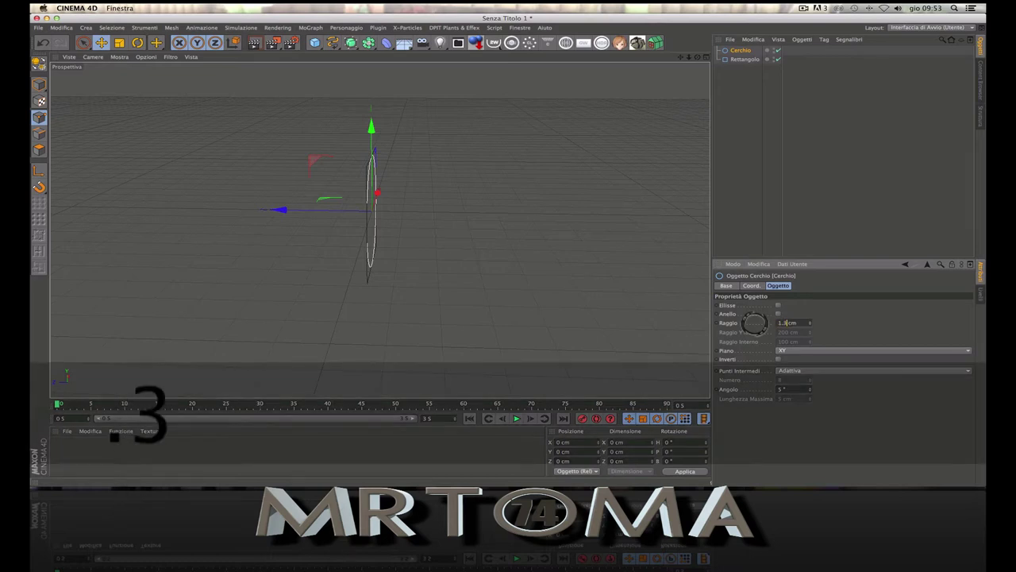
left_click(844, 326)
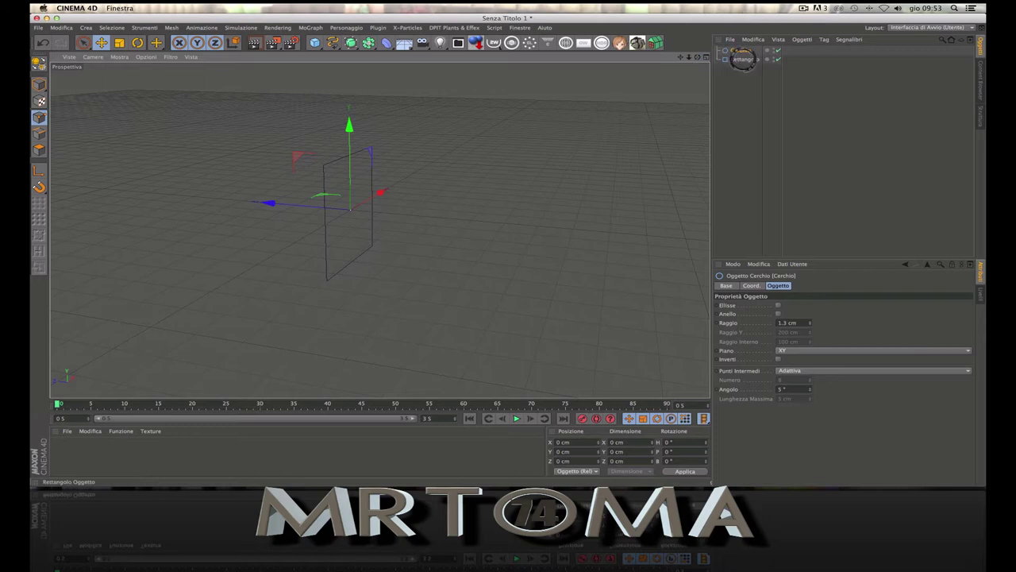
Step: Set the Rettangolo's width to 15 cm and height to 10 cm
left_click(743, 58)
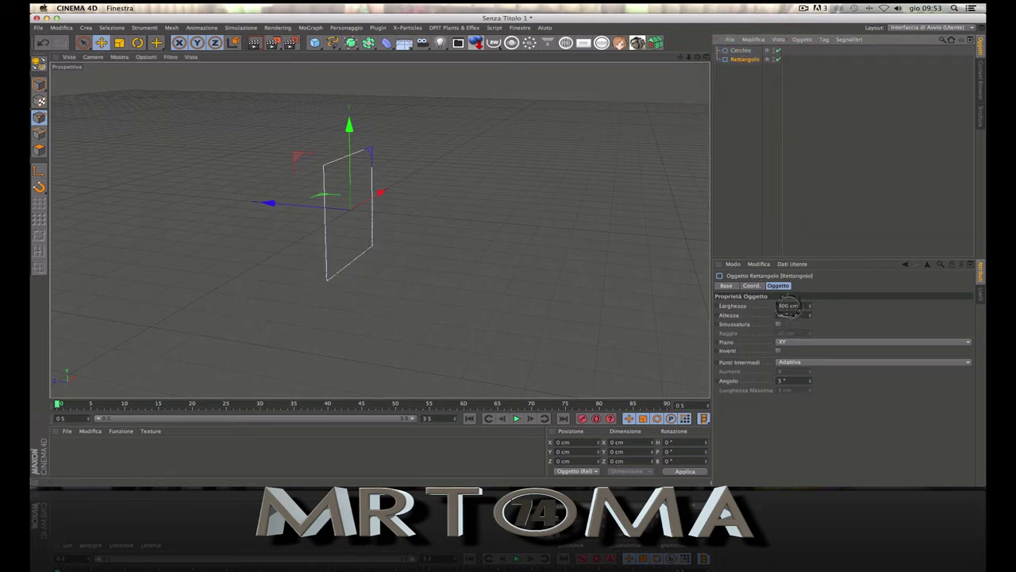
double_click(784, 305)
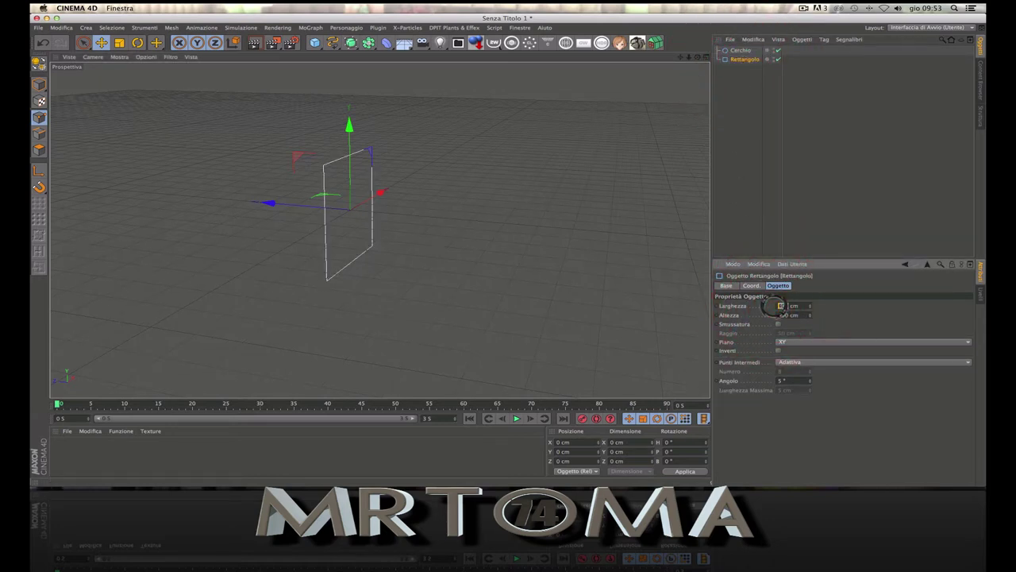
left_click(780, 307)
type("15")
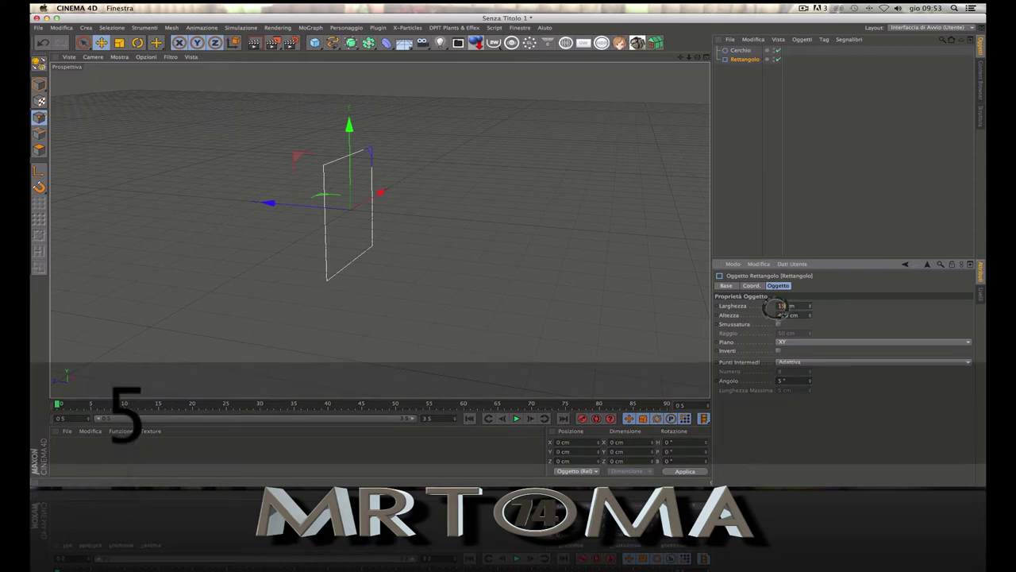
left_click(794, 307)
double_click(774, 315)
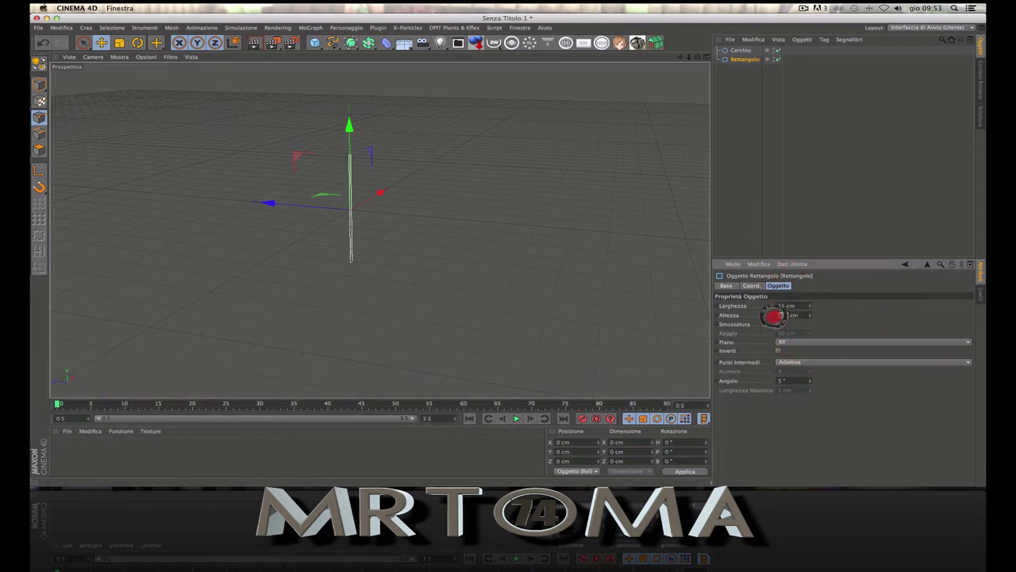
type("10")
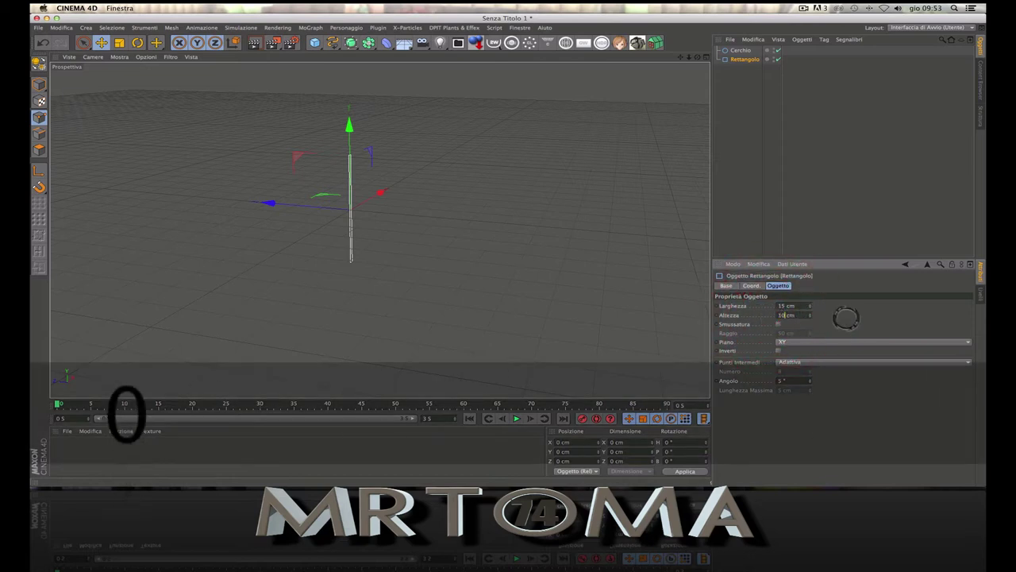
left_click(846, 317)
Step: Enable Smussatura on the Rettangolo and set its corner radius to 4 cm
scroll(379, 230, "up", 5)
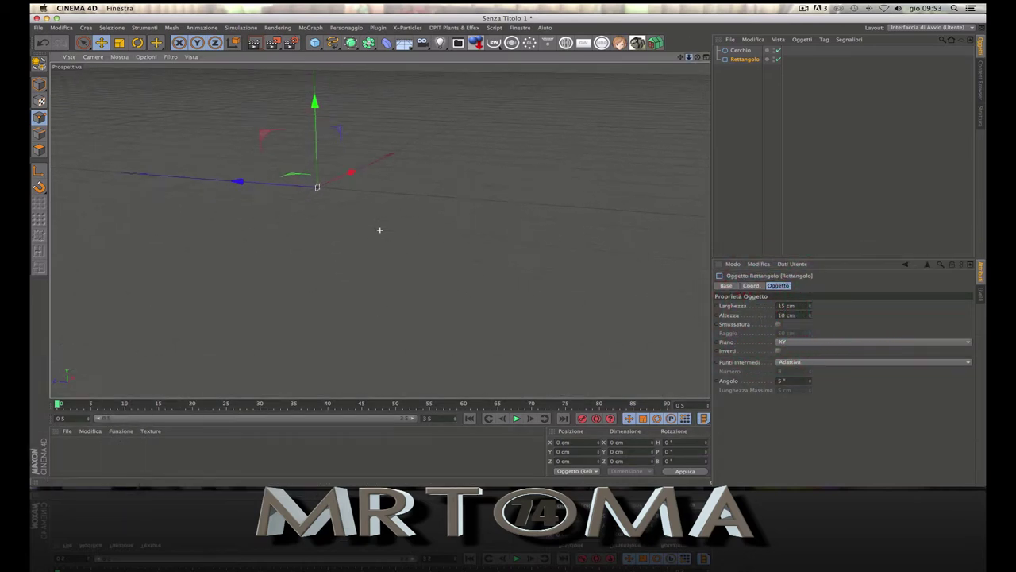
scroll(379, 229, "down", 3)
left_click_drag(681, 57, 729, 54)
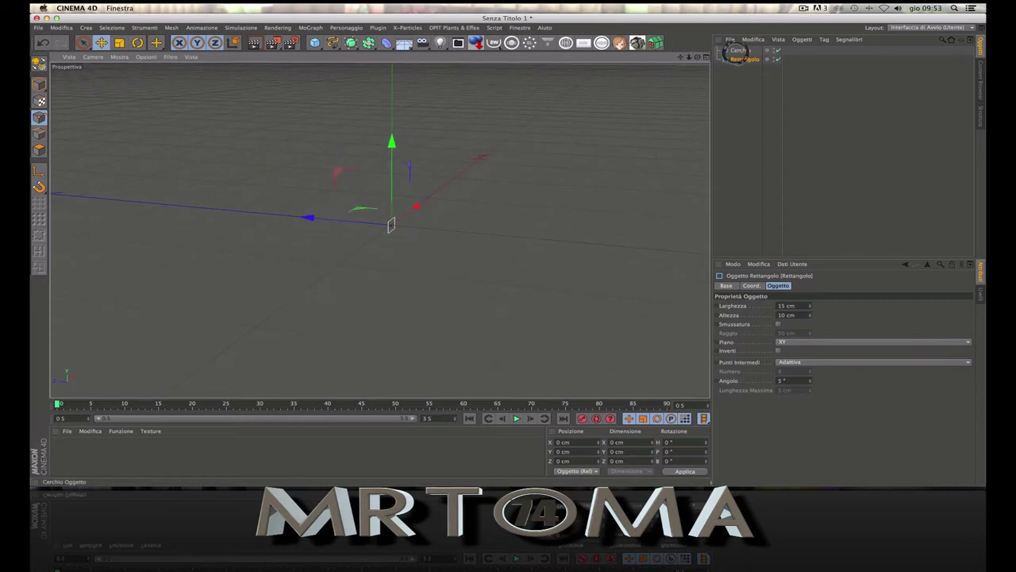
left_click(778, 324)
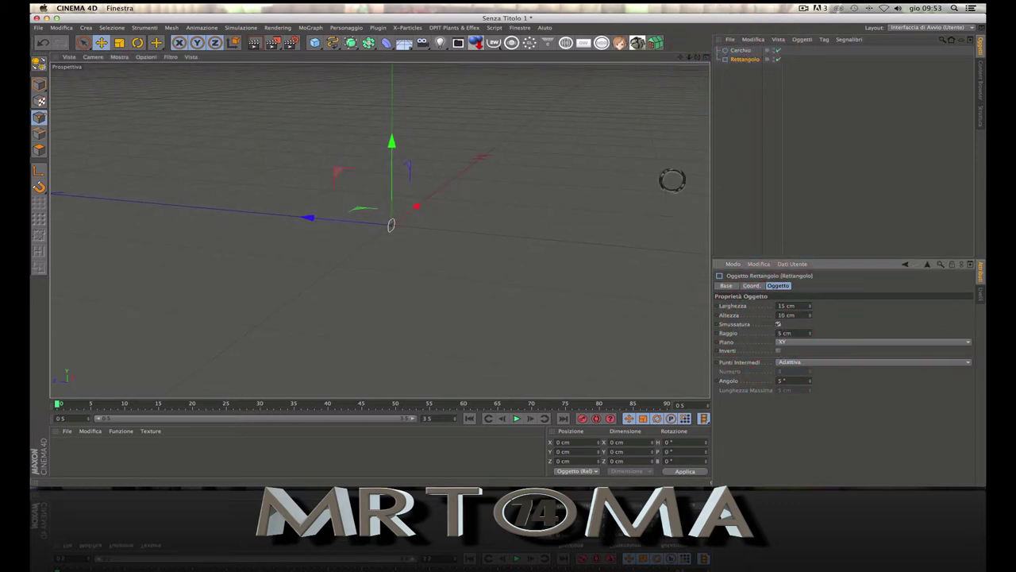
left_click_drag(391, 225, 400, 223)
key("super+z")
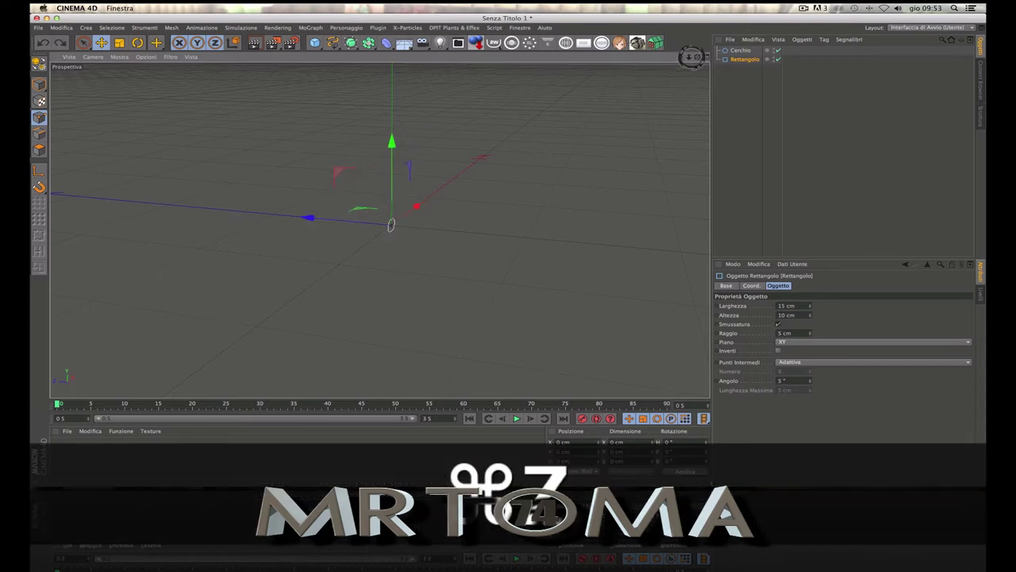
left_click_drag(379, 224, 379, 227, "alt")
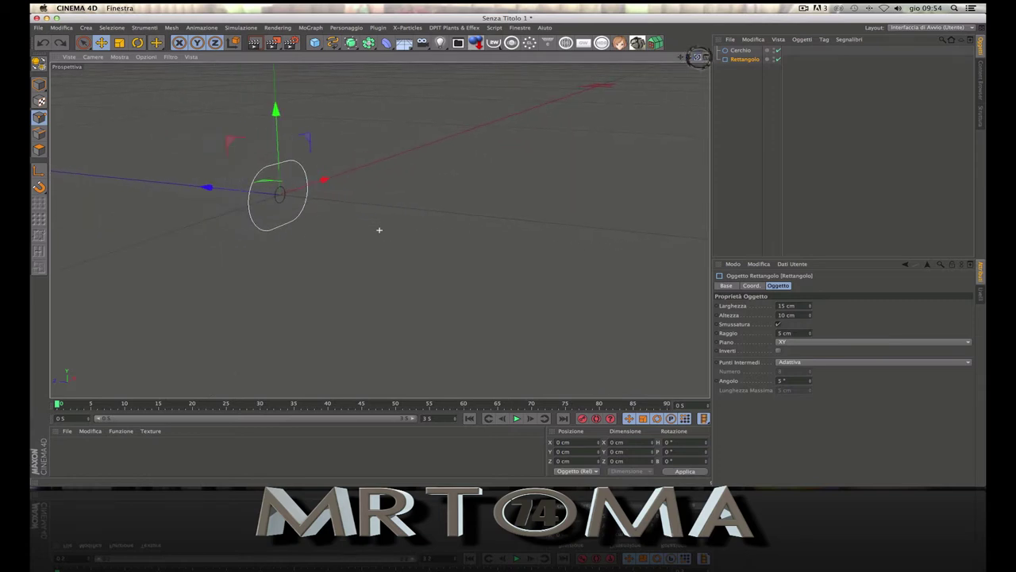
left_click(758, 333)
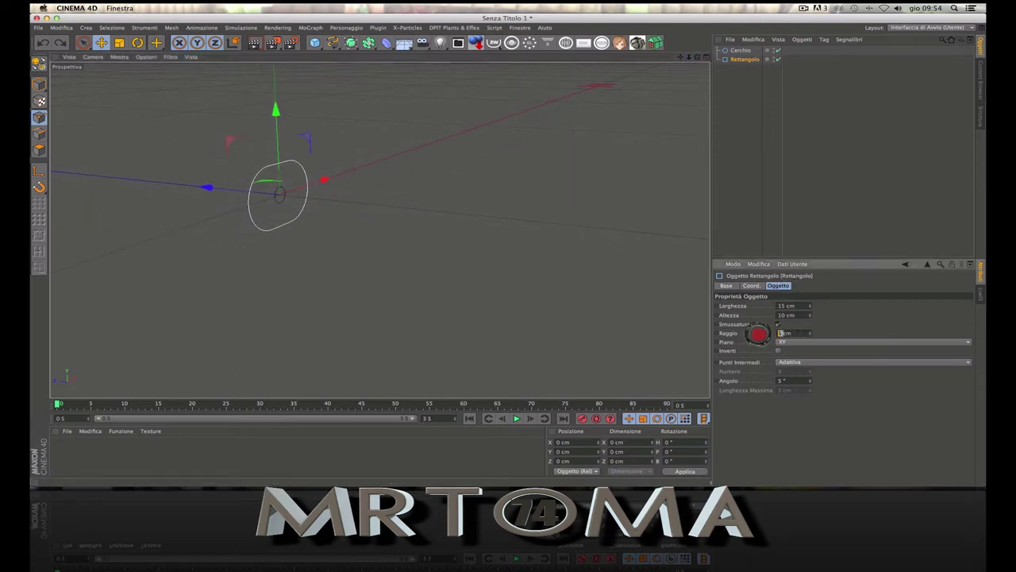
type("4")
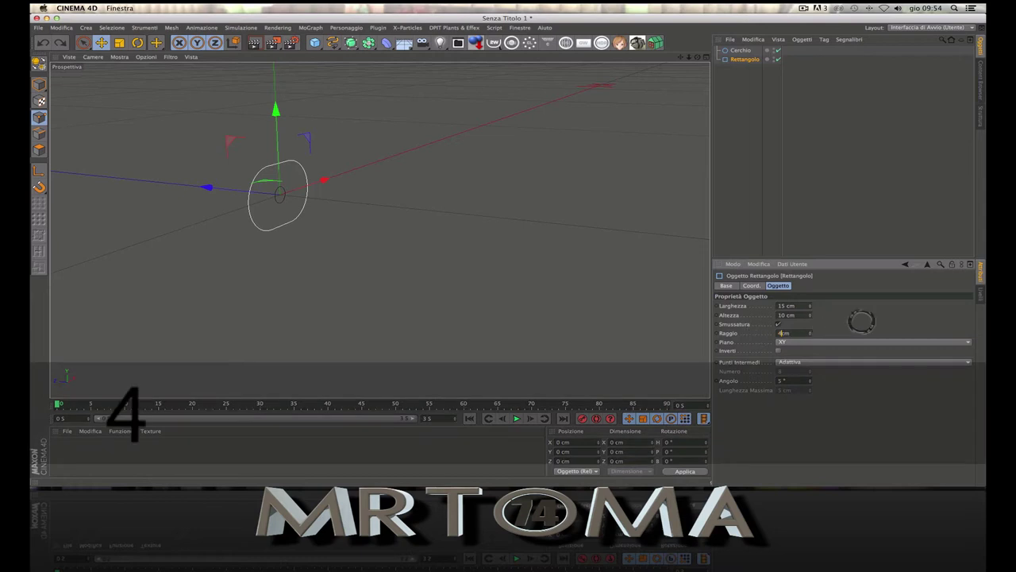
left_click(863, 320)
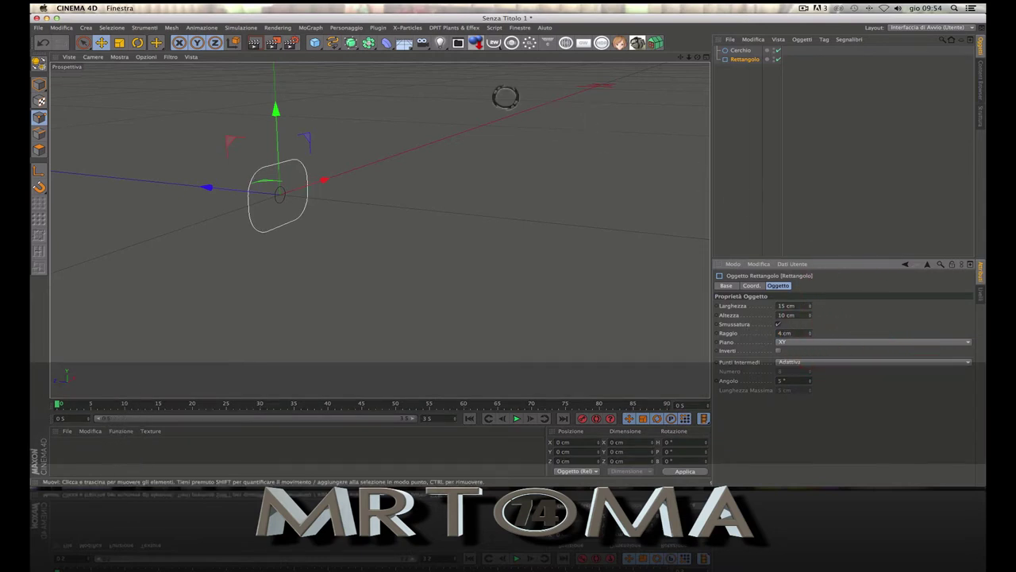
left_click(350, 42)
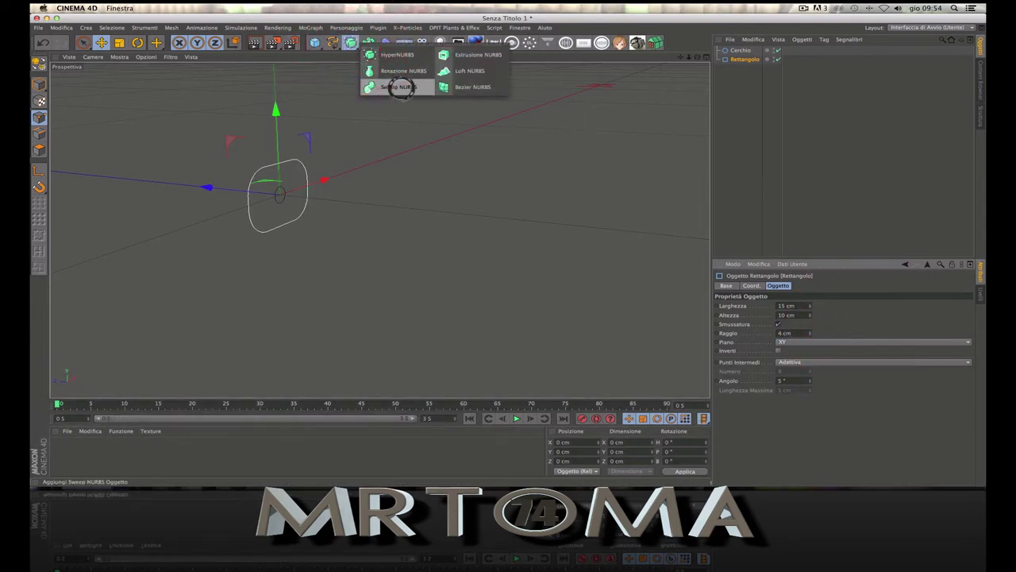
Step: Add a Sweep NURBS and place the Cerchio and Rettangolo splines inside it
left_click(390, 87)
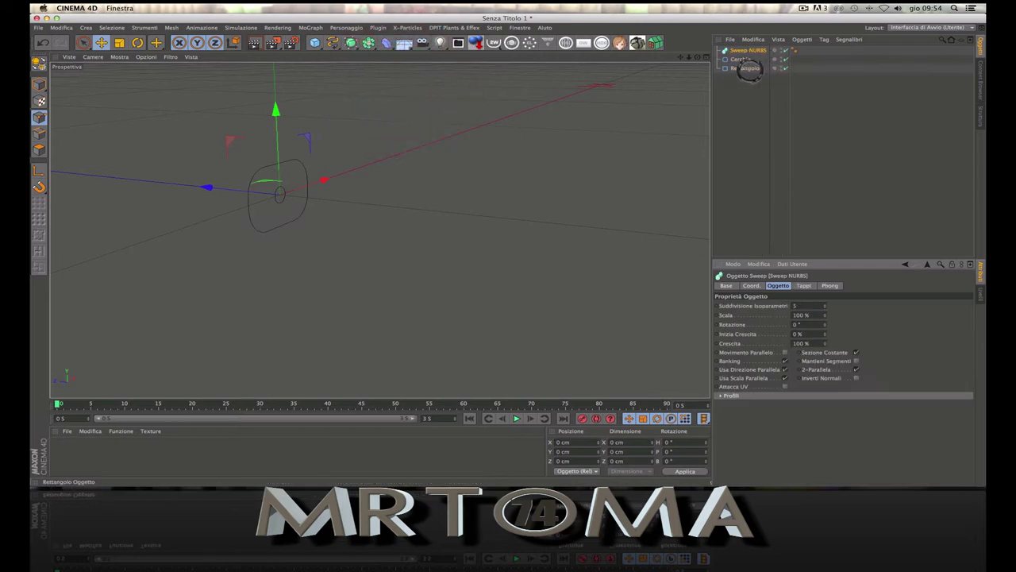
left_click(748, 68)
left_click(740, 59, "shift")
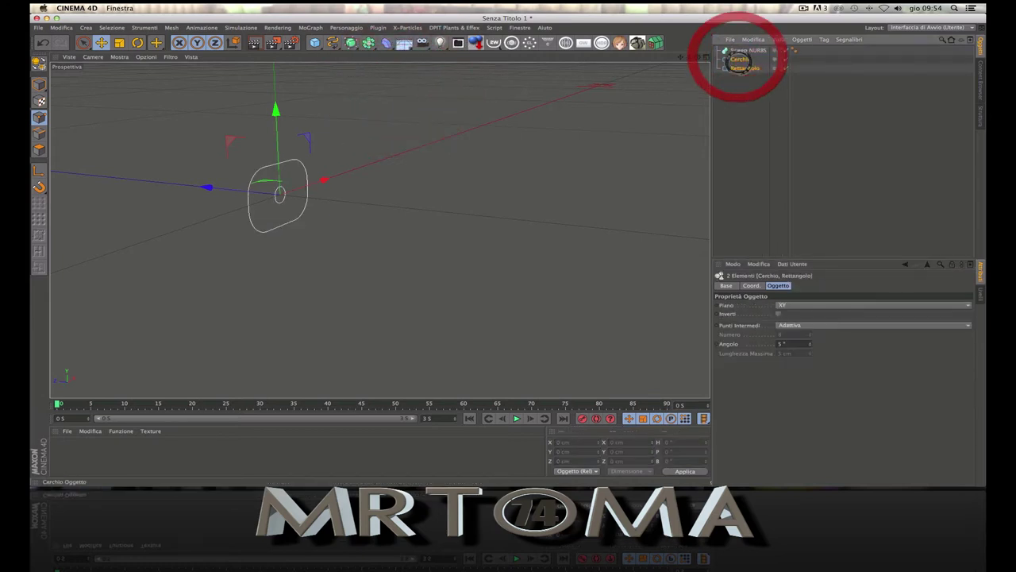
left_click_drag(740, 58, 741, 51)
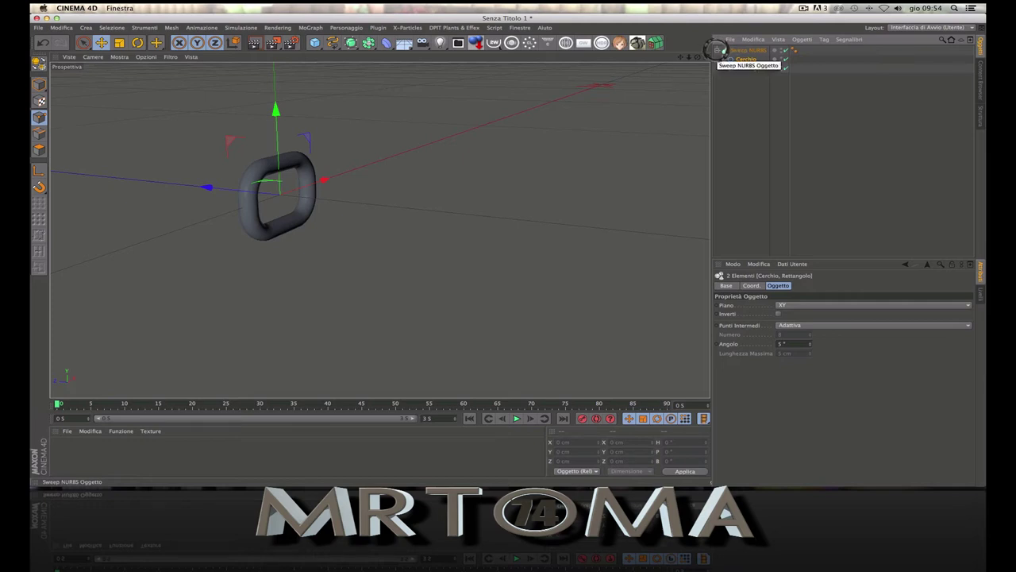
left_click(746, 50)
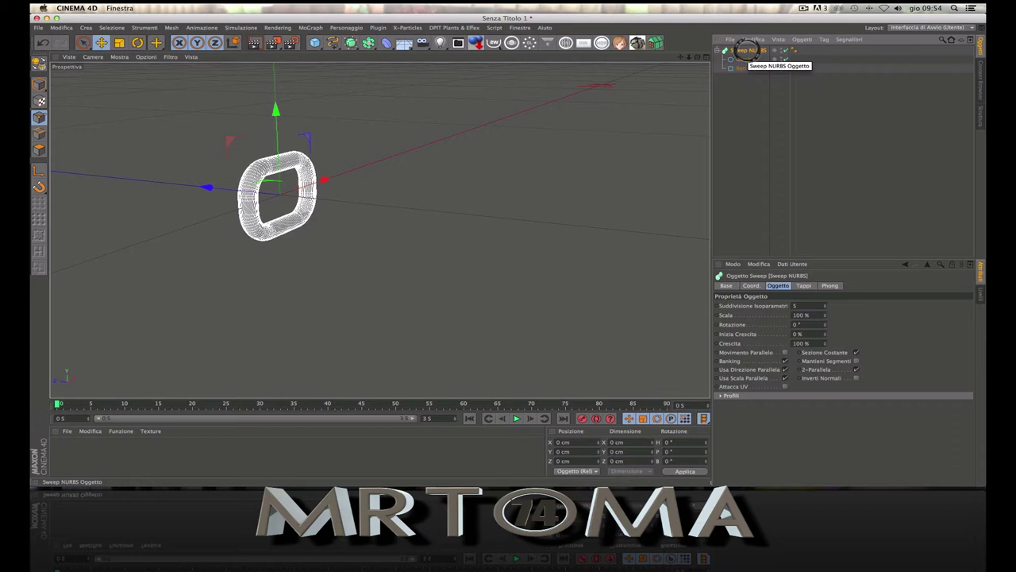
Step: Duplicate the Sweep NURBS link to create Sweep NURBS.1
key("ctrl+c")
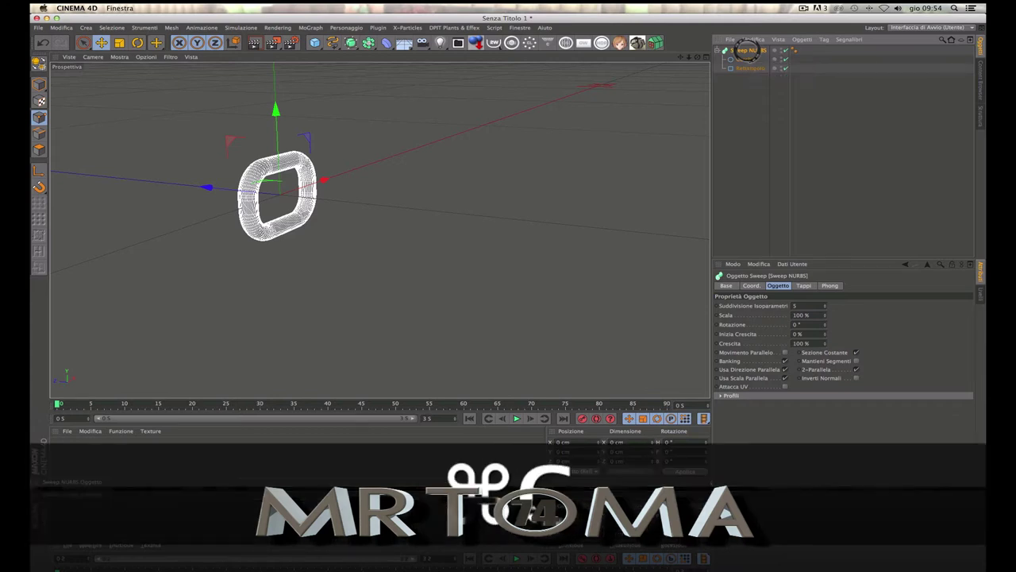
key("ctrl+v")
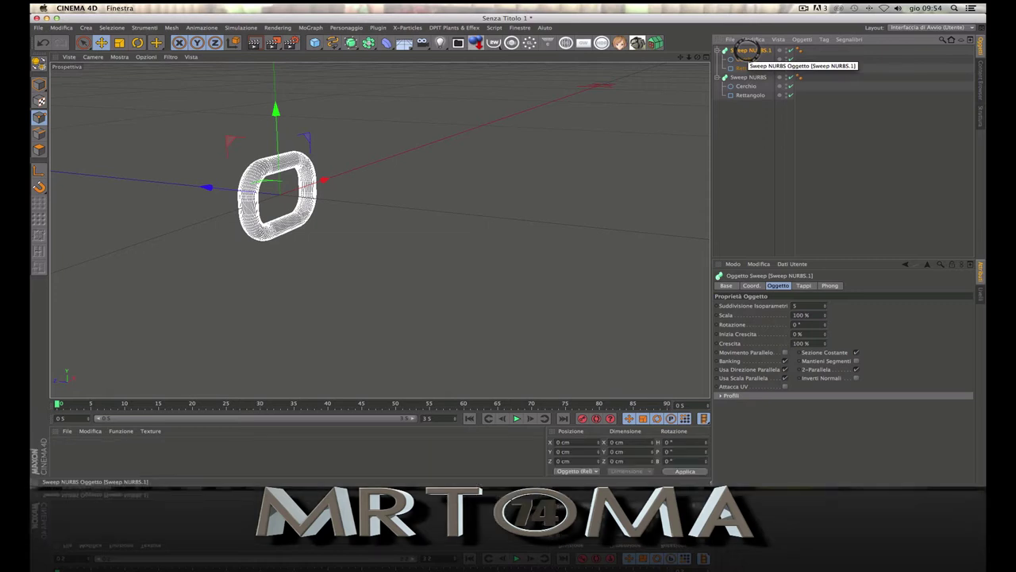
left_click(743, 50)
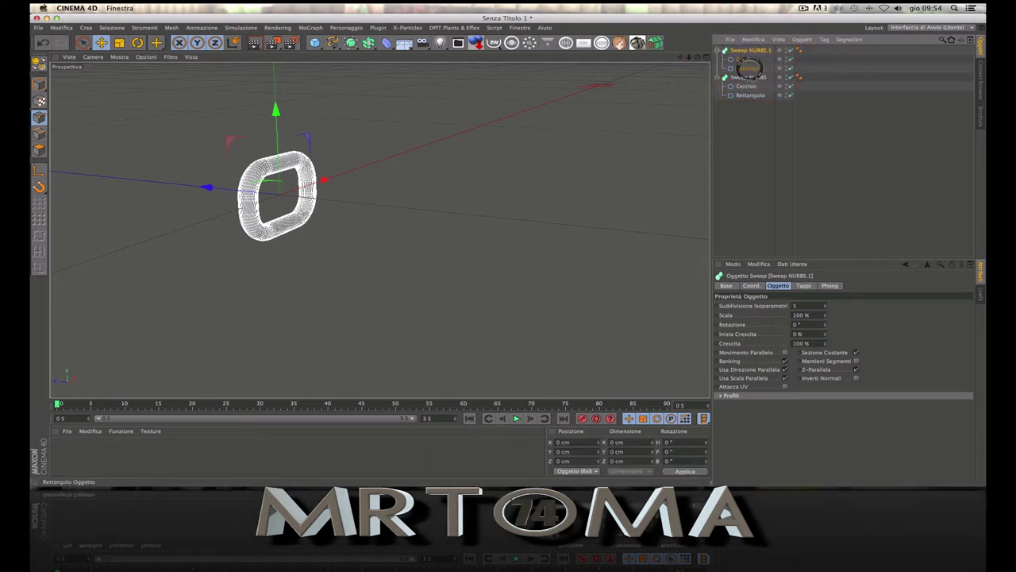
Step: Set the duplicate's Rettangolo plane to XZ and collapse both sweeps
left_click(750, 68)
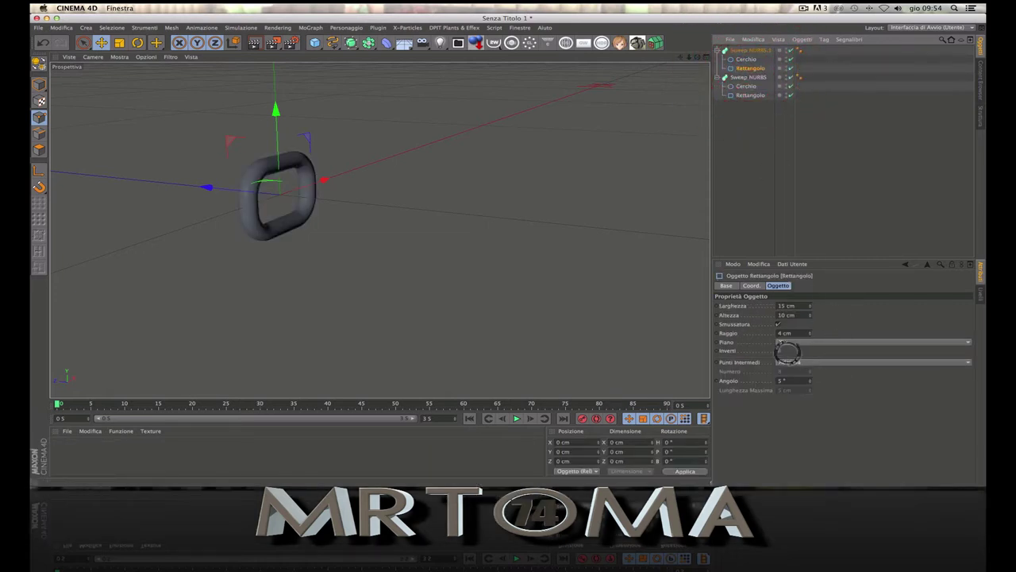
left_click(824, 342)
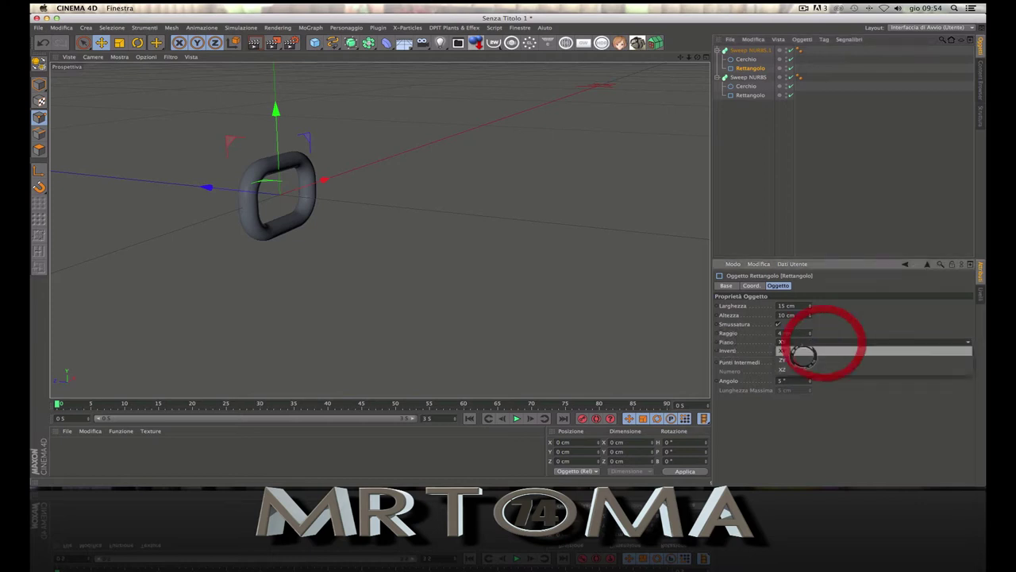
left_click(799, 369)
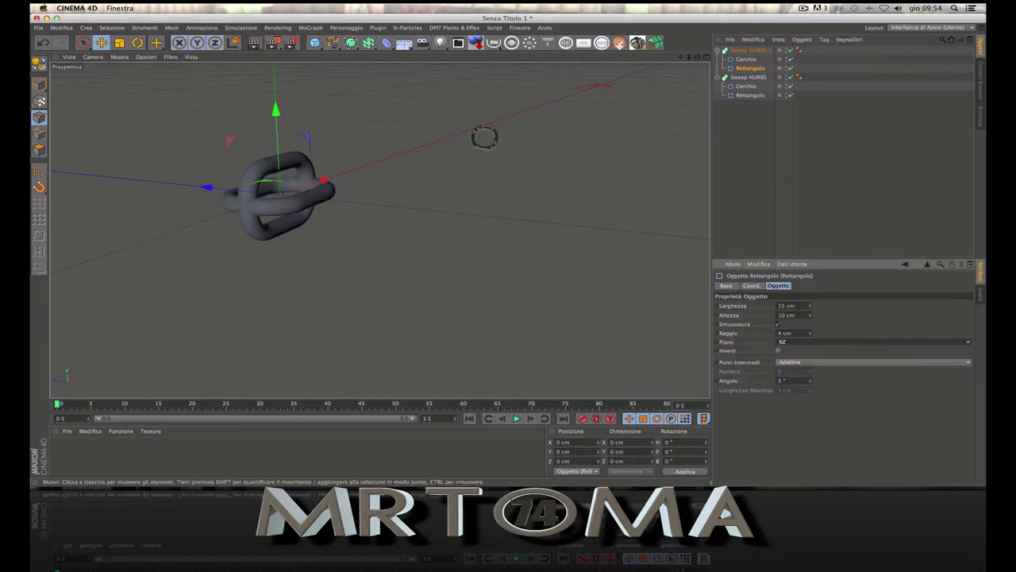
left_click_drag(691, 58, 379, 227)
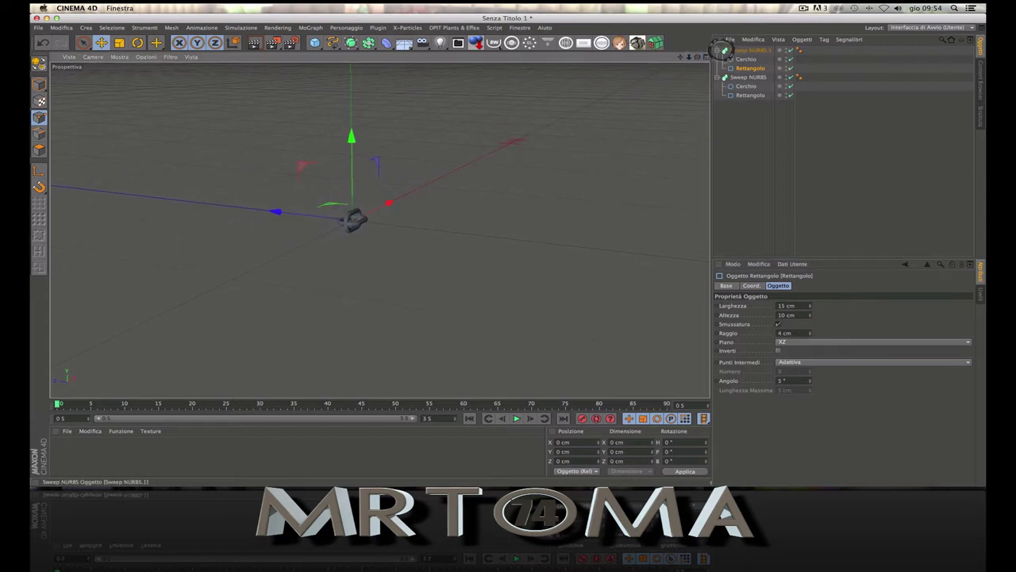
left_click(719, 50)
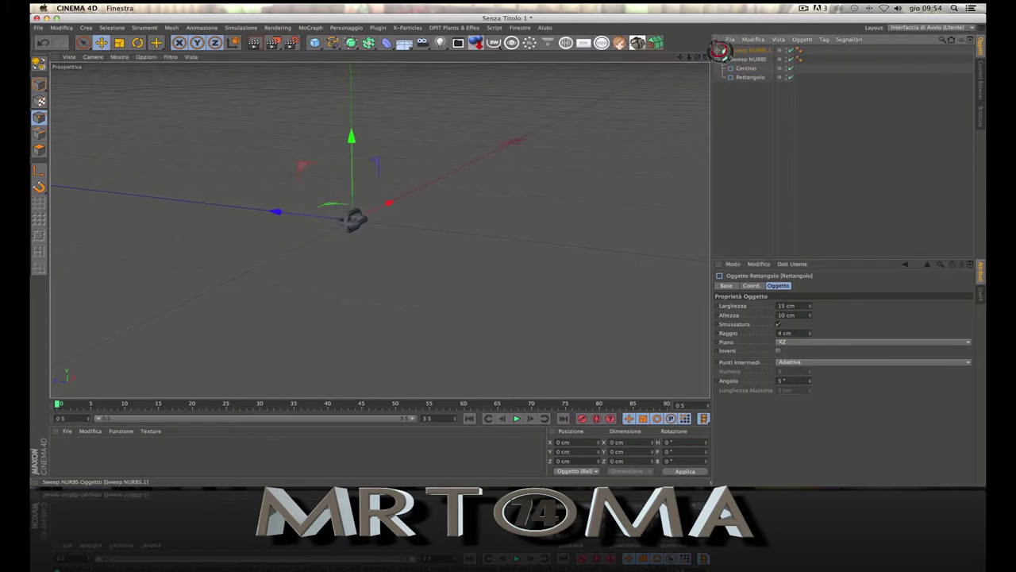
left_click(718, 59)
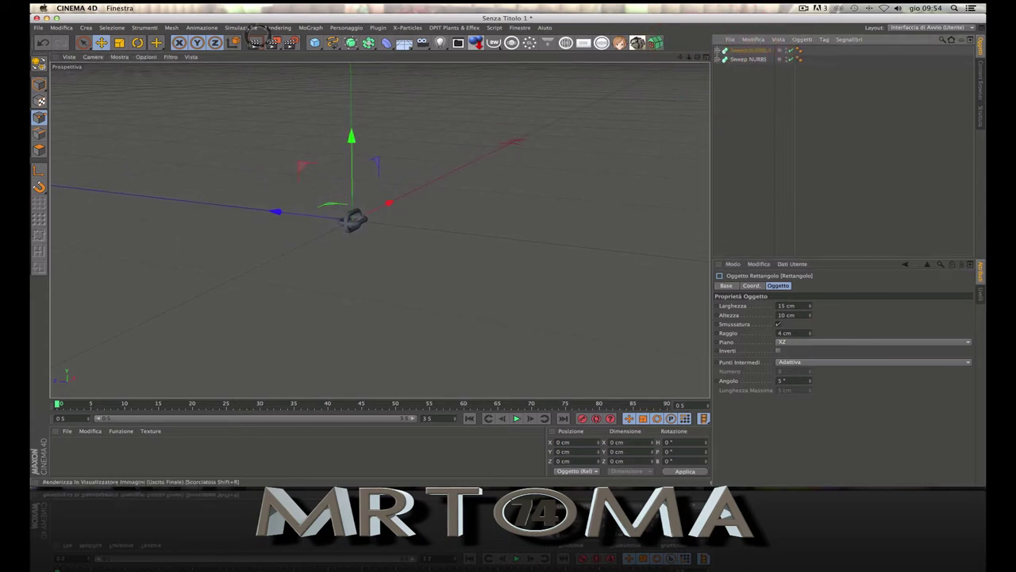
Step: Add a MoGraph Clona containing both Sweep NURBS links, with Conta set to 50
left_click(309, 27)
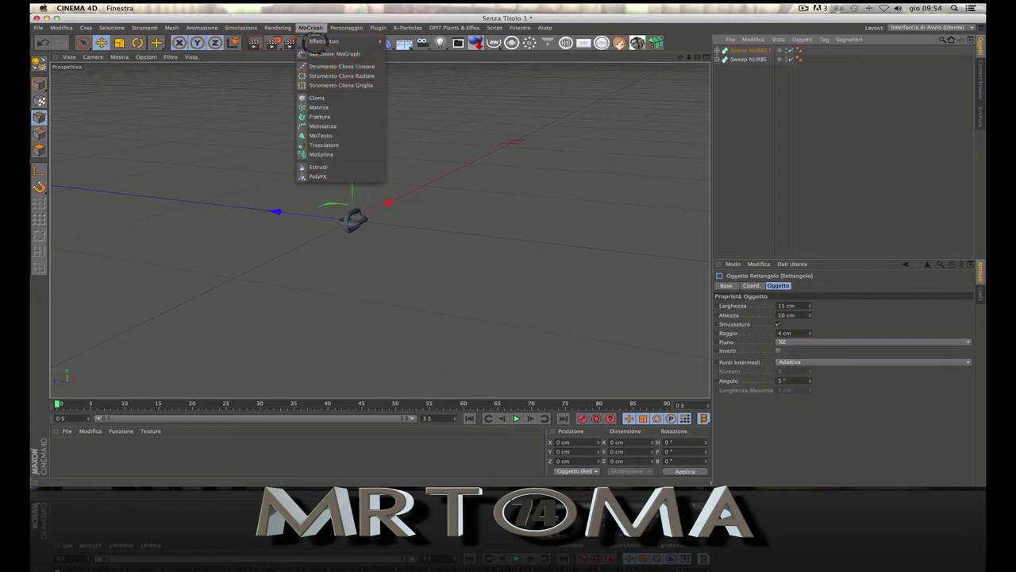
left_click(322, 97)
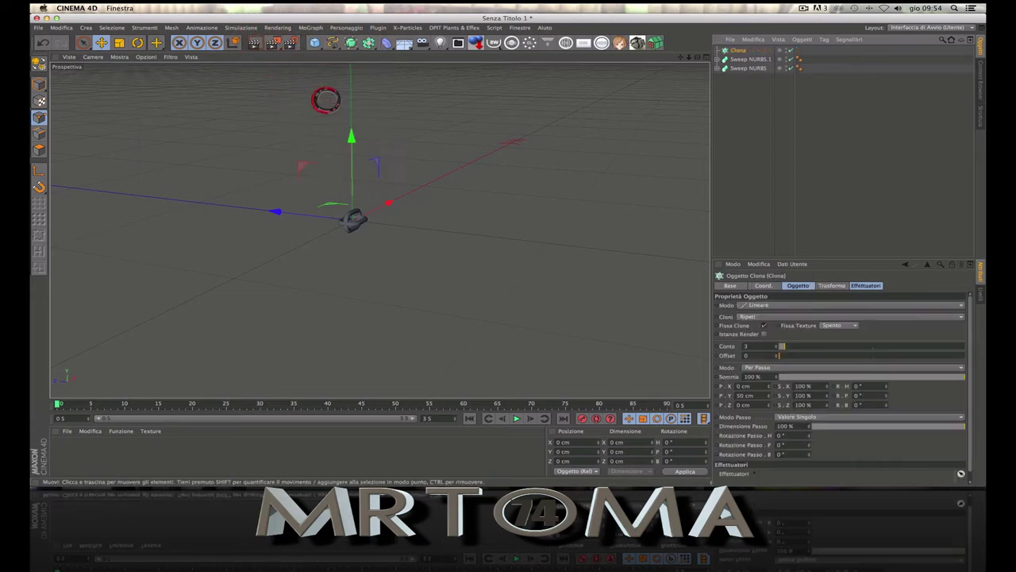
mouse_move(726, 79)
left_mouse_down()
mouse_move(744, 63)
mouse_move(740, 50)
left_mouse_up()
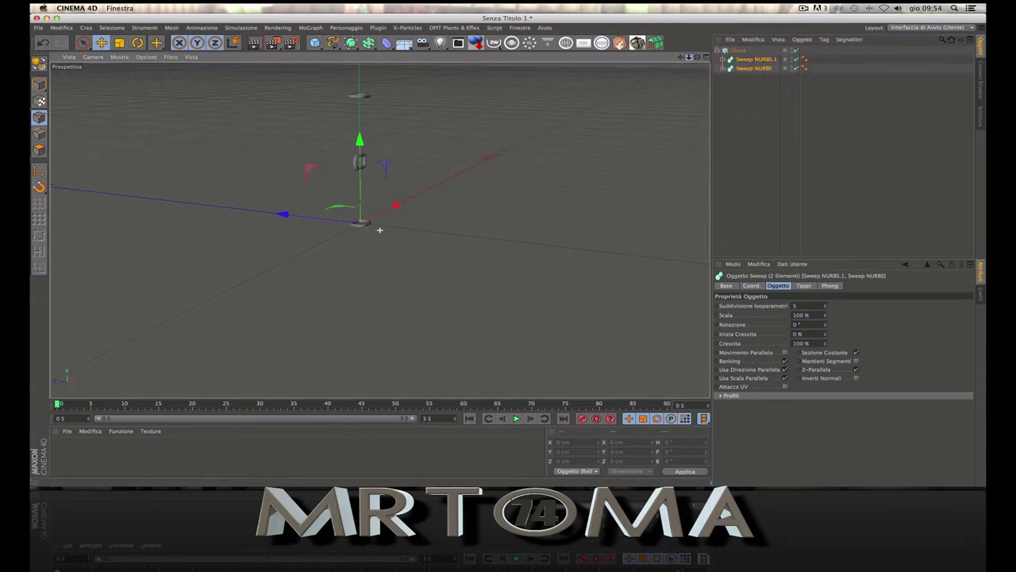
left_click(739, 50)
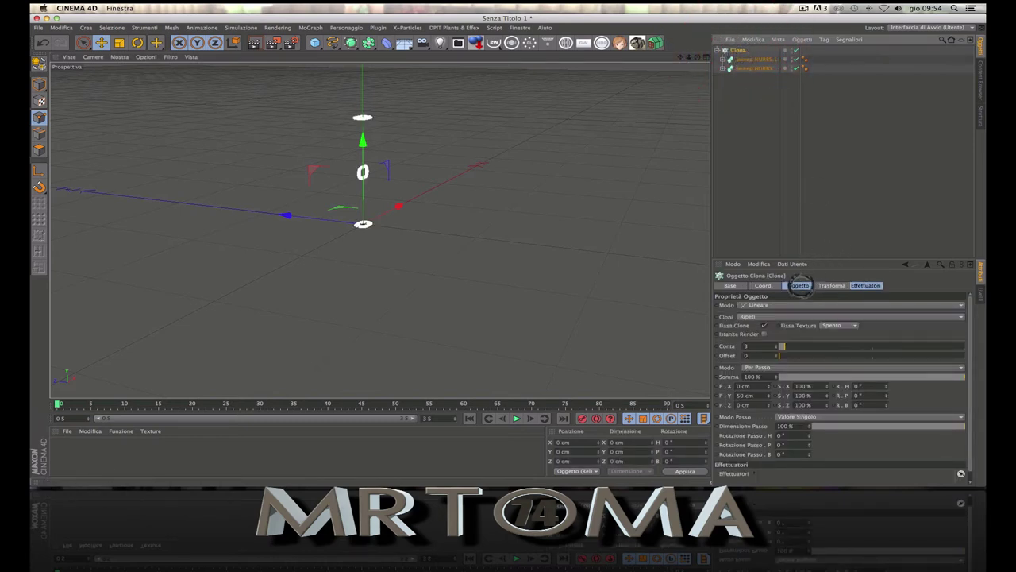
left_click(800, 286)
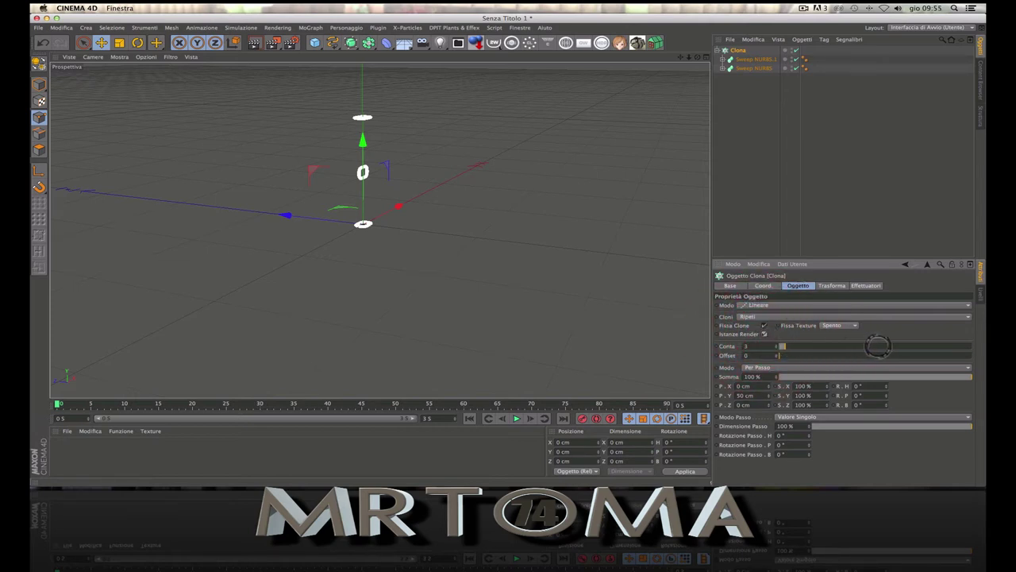
left_click(877, 346)
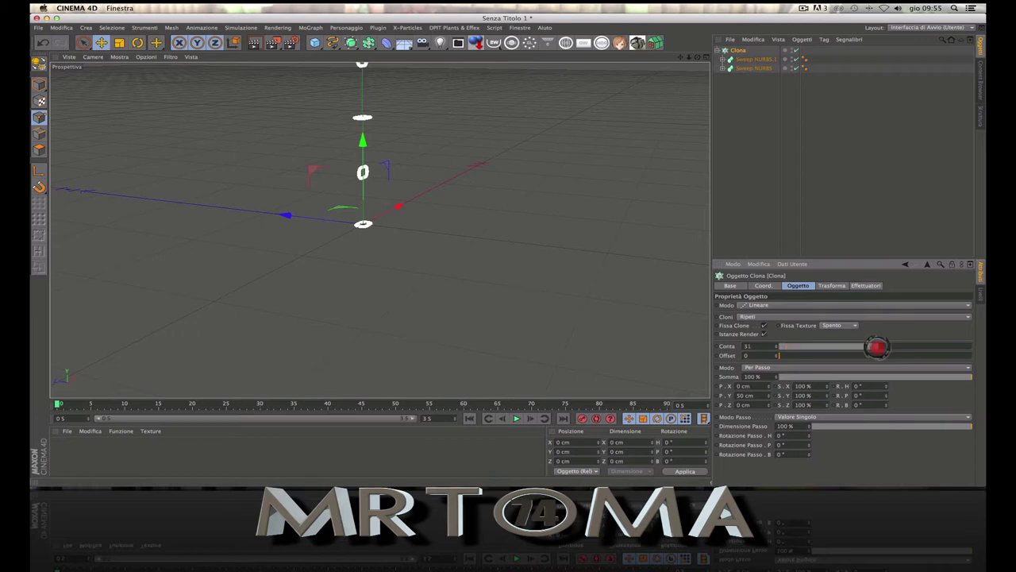
left_click(776, 349)
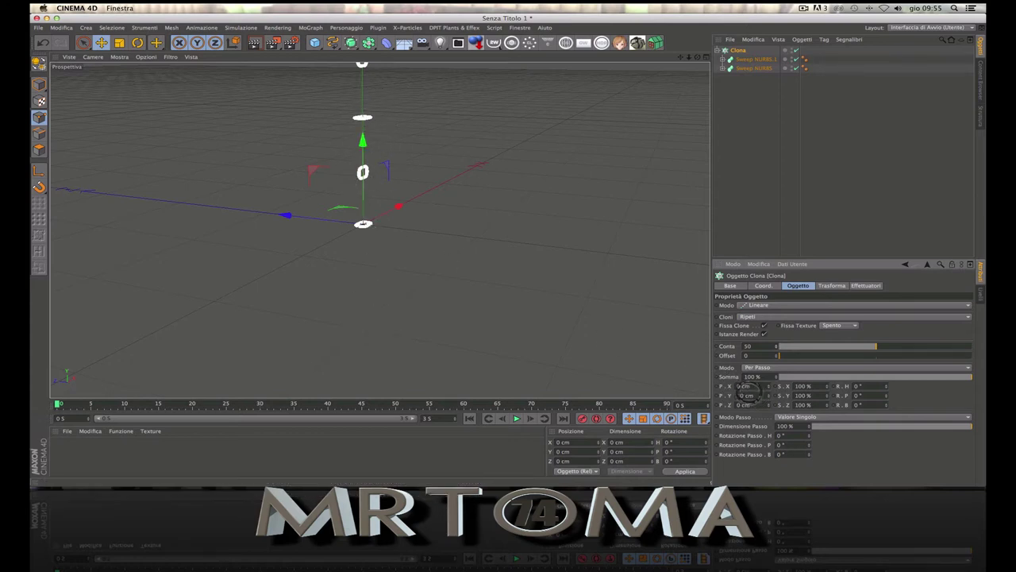
Step: Set the Cloner's P.Y offset to 0 and P.X spacing to 20 cm
double_click(742, 395)
type("0")
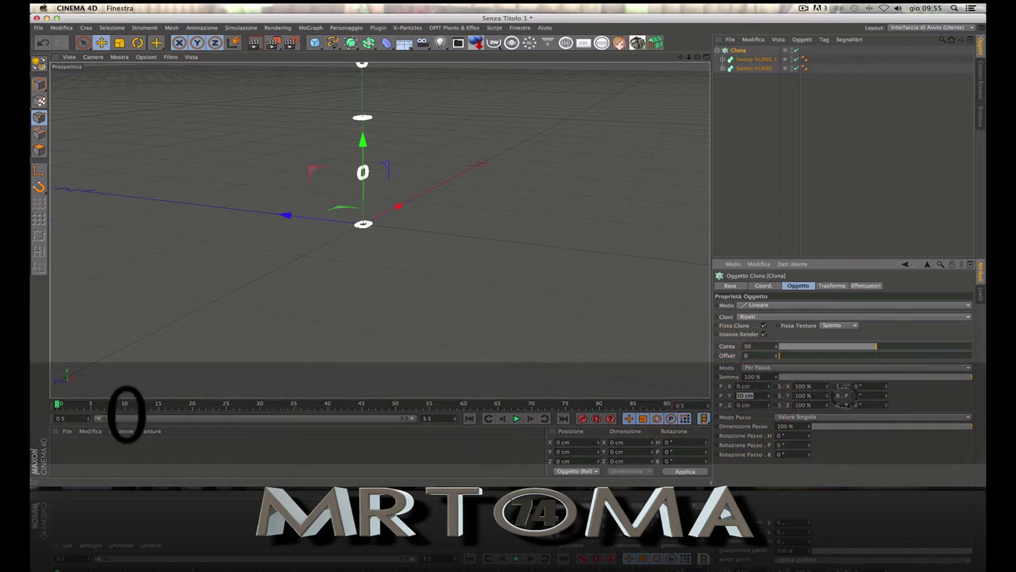
left_click(905, 390)
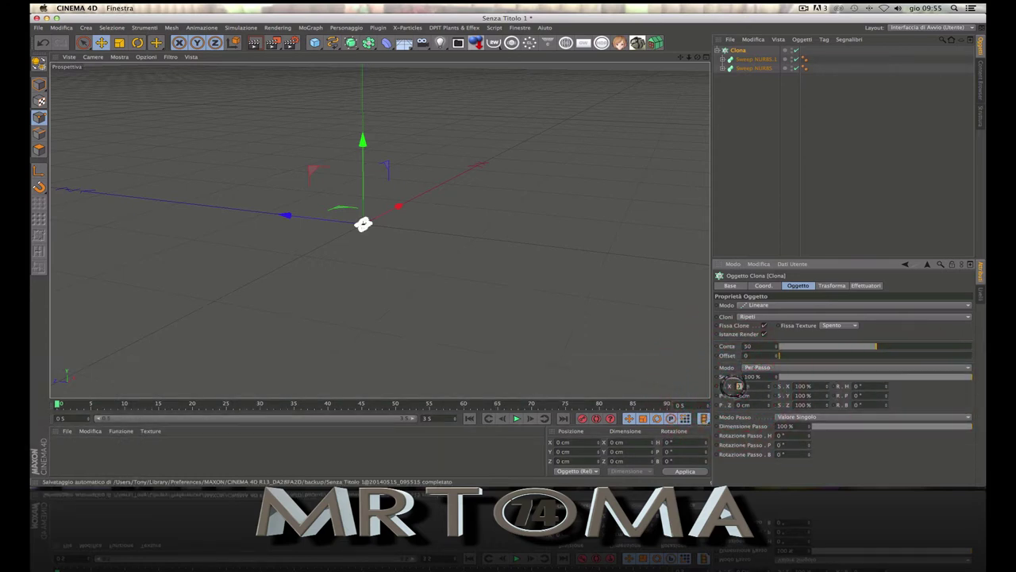
type("20")
left_click(921, 388)
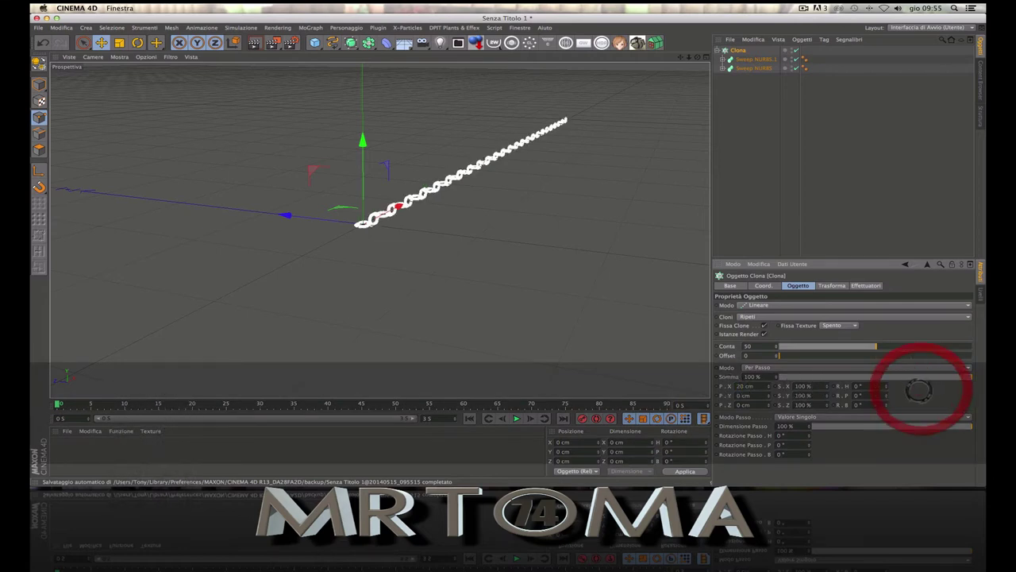
Step: Tighten the X spacing to 13 cm and check the chain with preview renders
left_click_drag(681, 59, 380, 229)
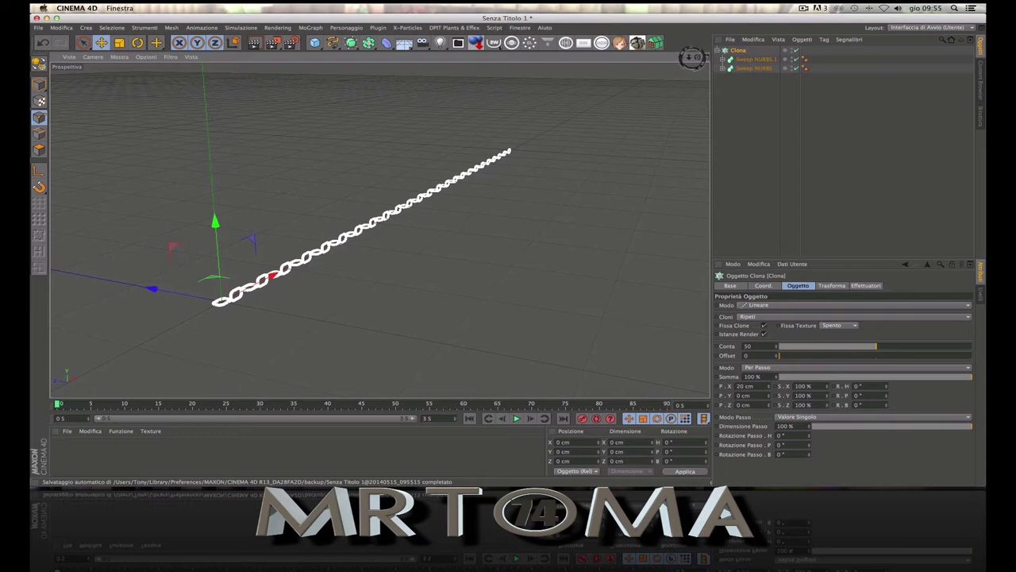
left_click_drag(692, 58, 379, 230)
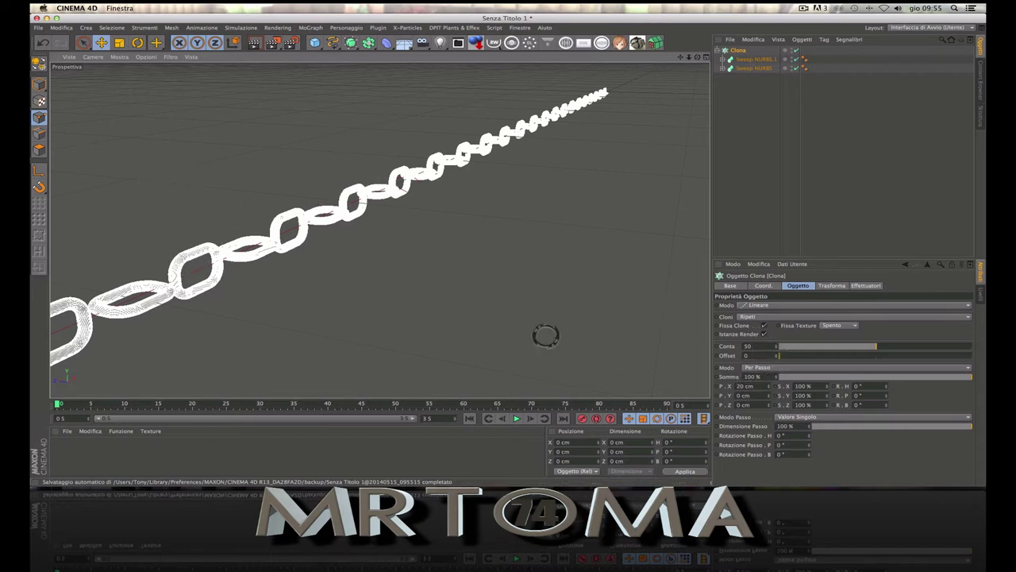
left_click(254, 42)
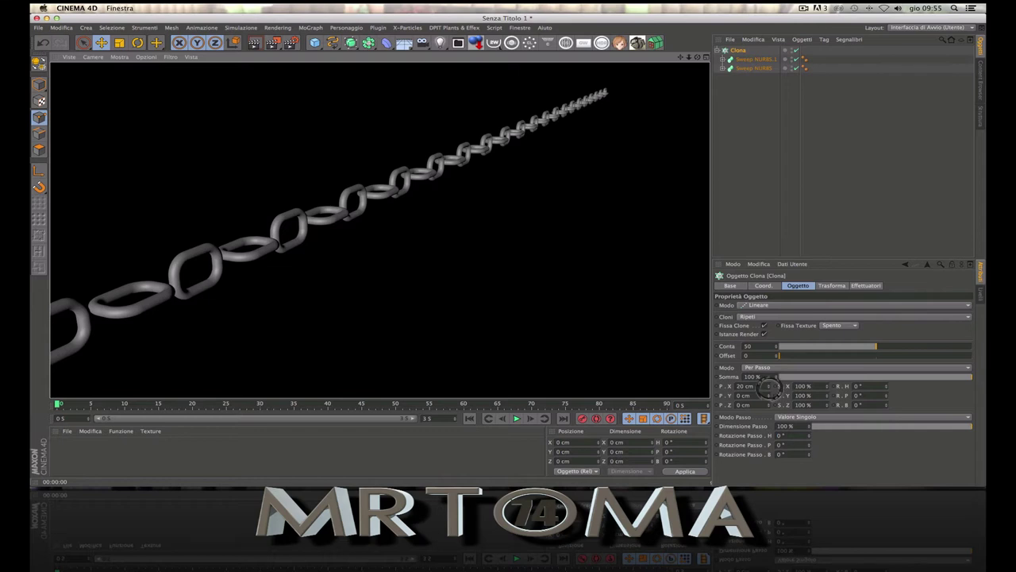
left_click_drag(769, 387, 771, 387)
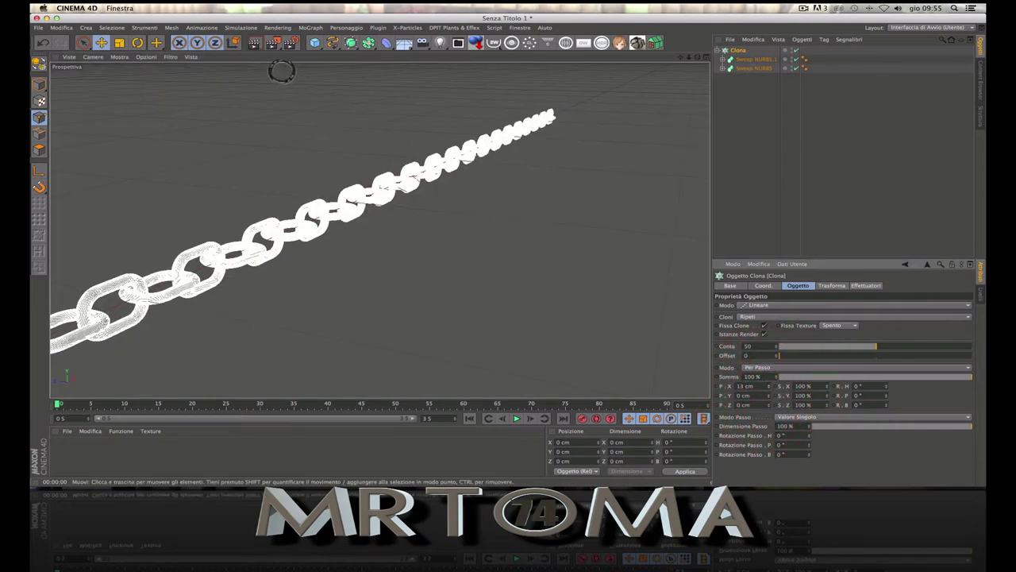
left_click(254, 43)
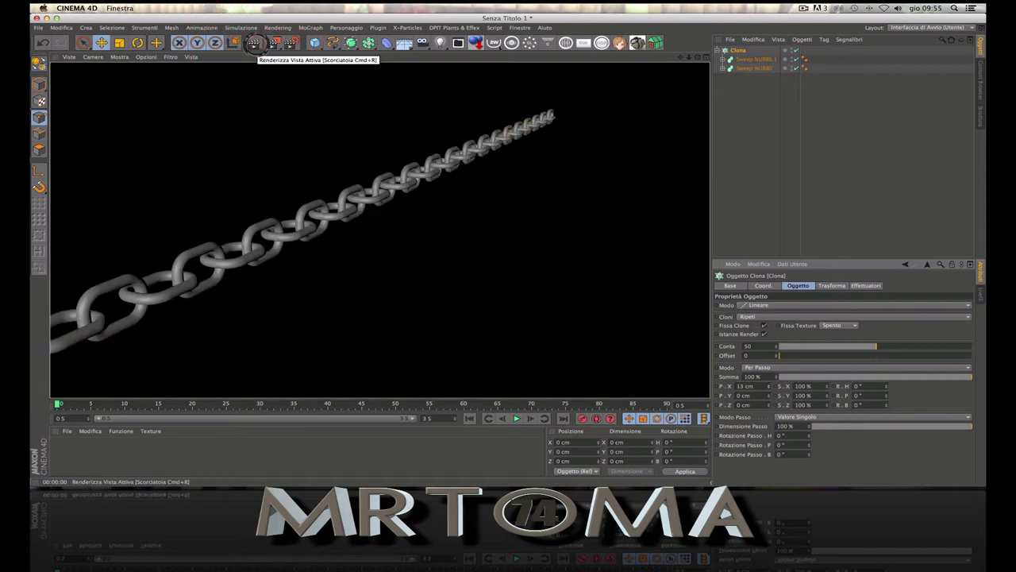
left_click(682, 61)
scroll(379, 230, "down", 3)
scroll(380, 229, "down", 1)
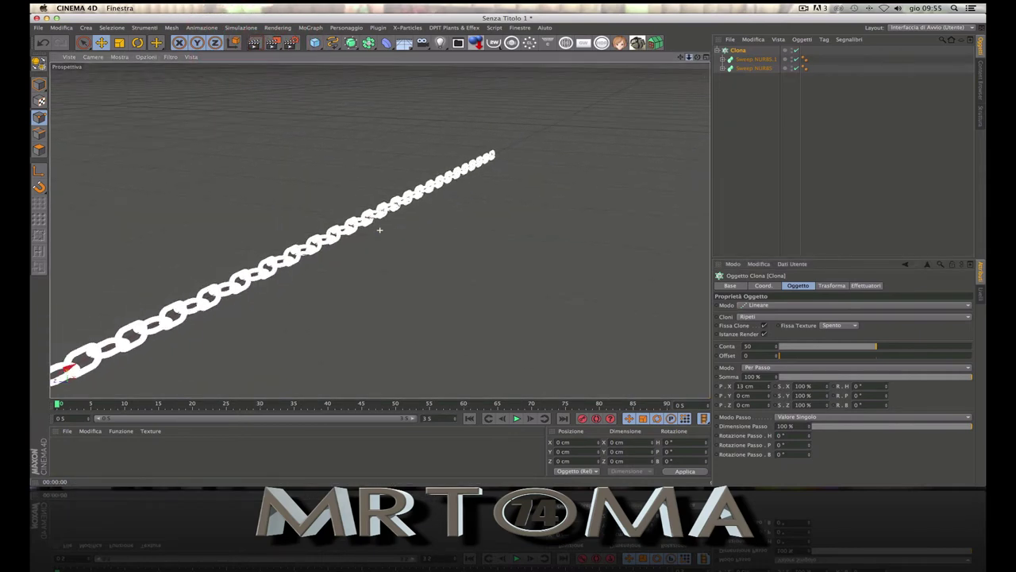
scroll(379, 230, "down", 2)
scroll(379, 230, "down", 2)
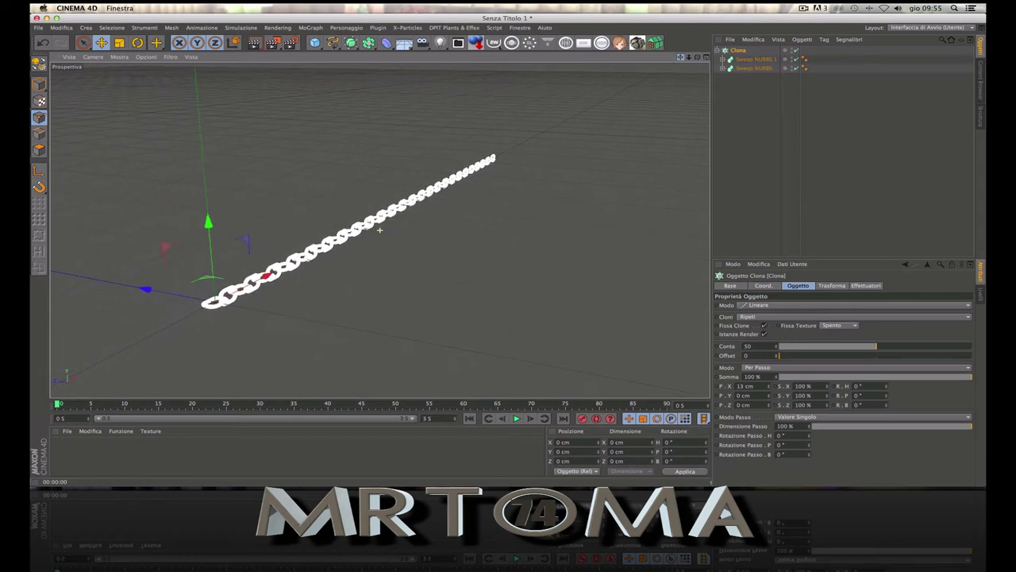
scroll(379, 229, "down", 2)
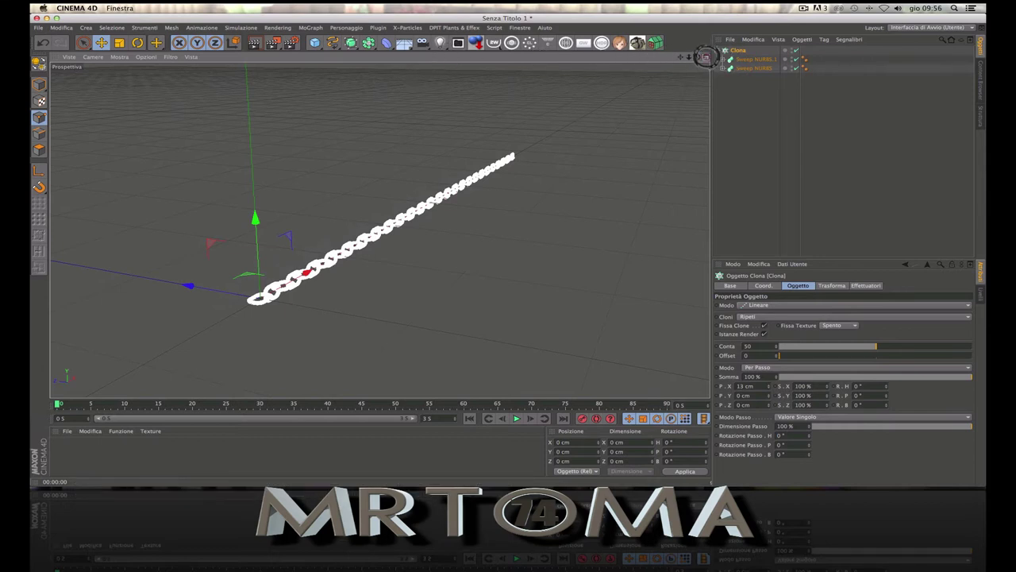
Step: Maximise the Sopra (top) viewport and choose B-Spline from the spline toolbar
left_click(705, 57)
left_click(704, 56)
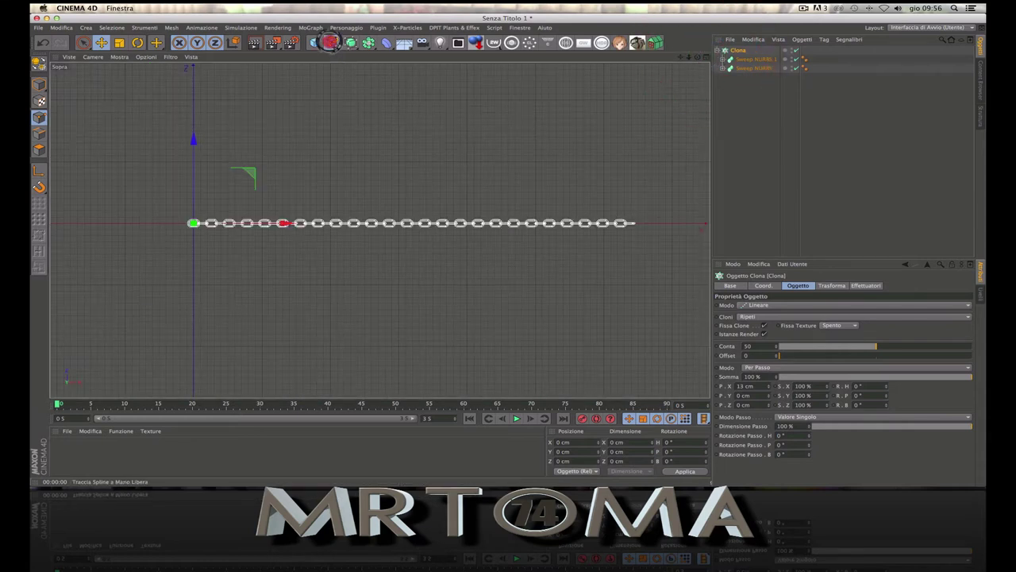
left_click(334, 44)
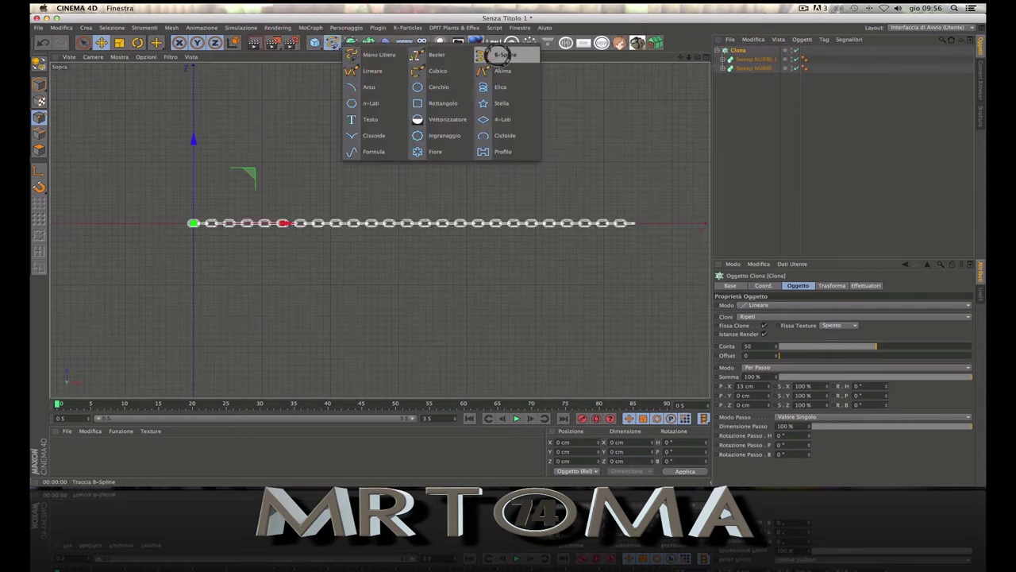
left_click(497, 56)
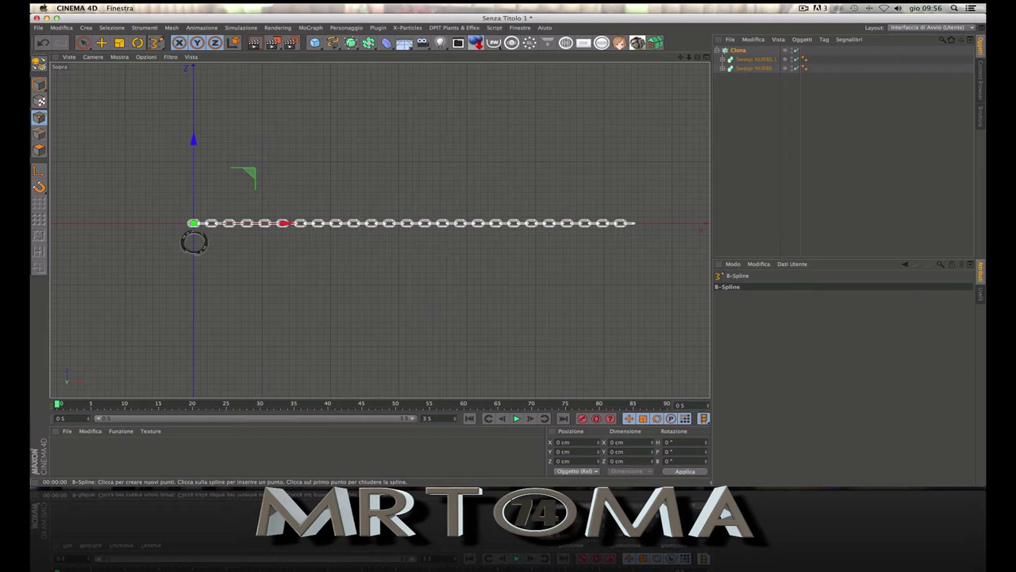
Step: Draw a six-point wavy B-Spline beneath the chain from left to right
left_click(194, 242)
left_click_drag(239, 246, 250, 255)
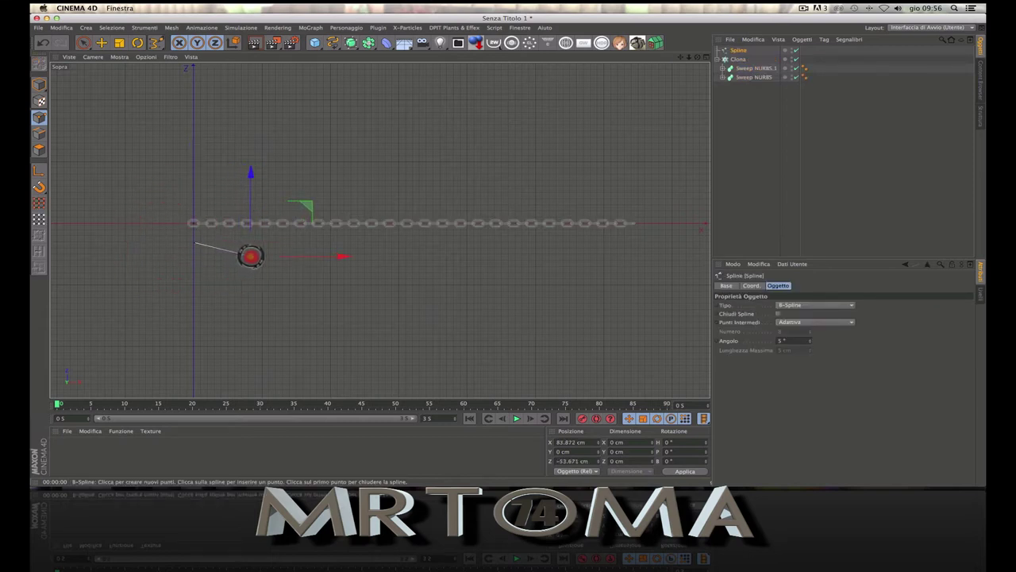
left_click(314, 243)
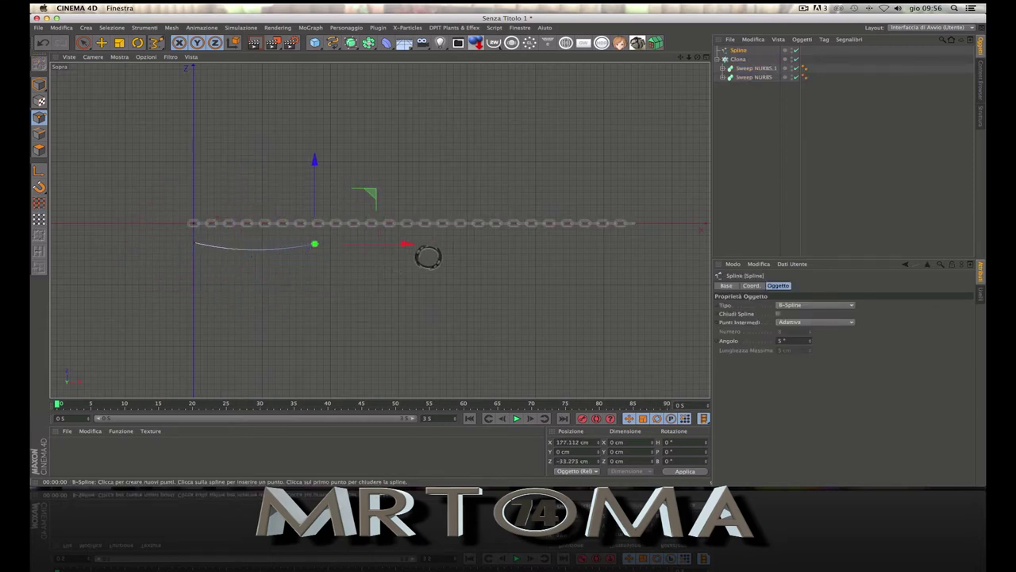
left_click(408, 262)
left_click(492, 243)
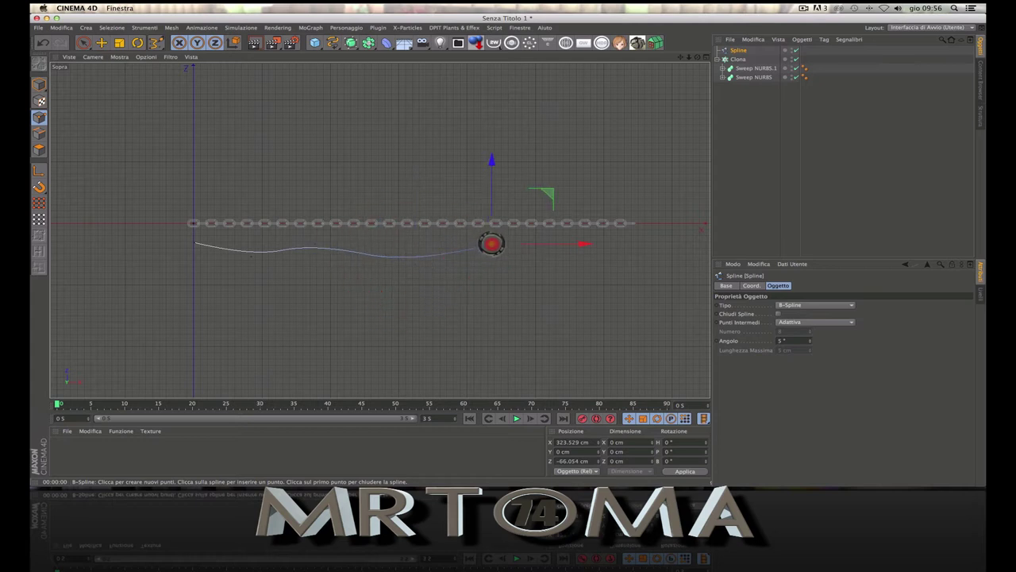
left_click(597, 260)
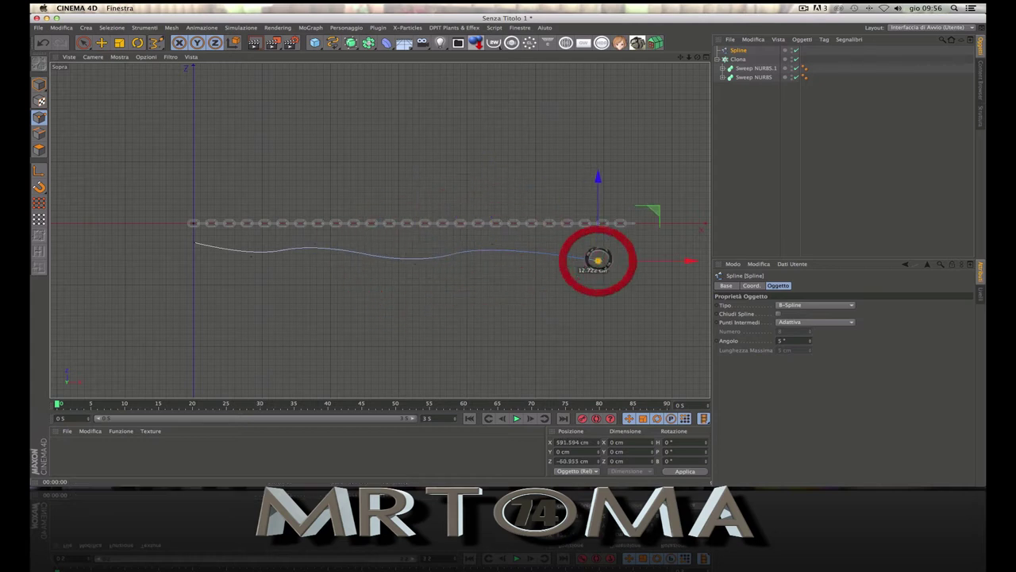
Step: Rename the new spline to 'percorso catena'
left_click_drag(724, 53, 738, 50)
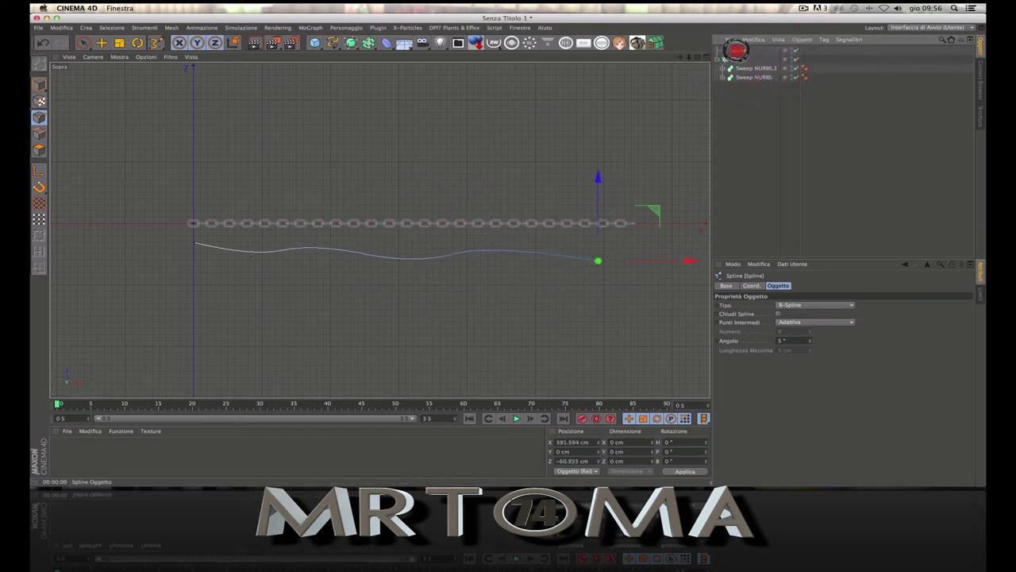
type("p")
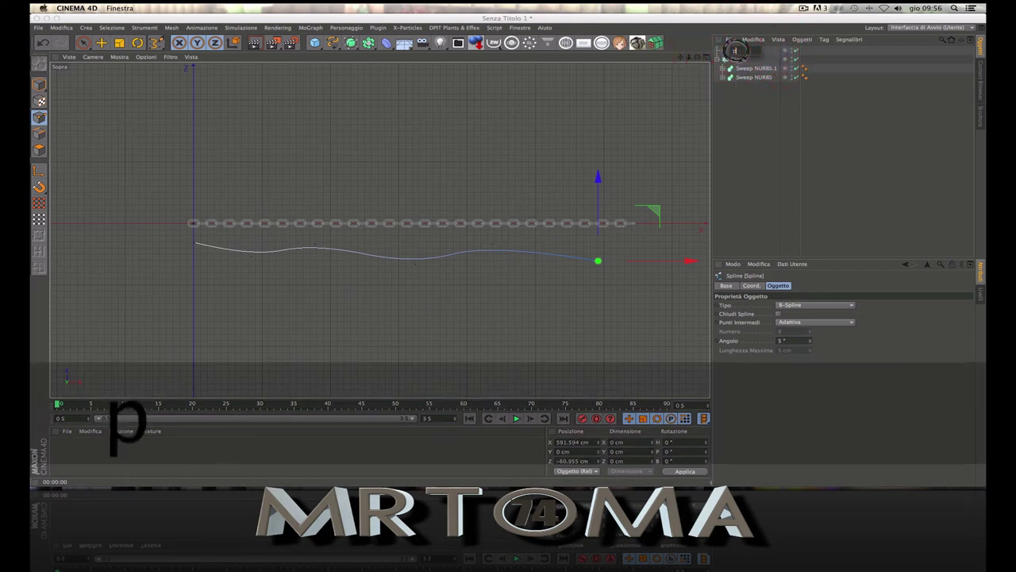
type("ercorso ")
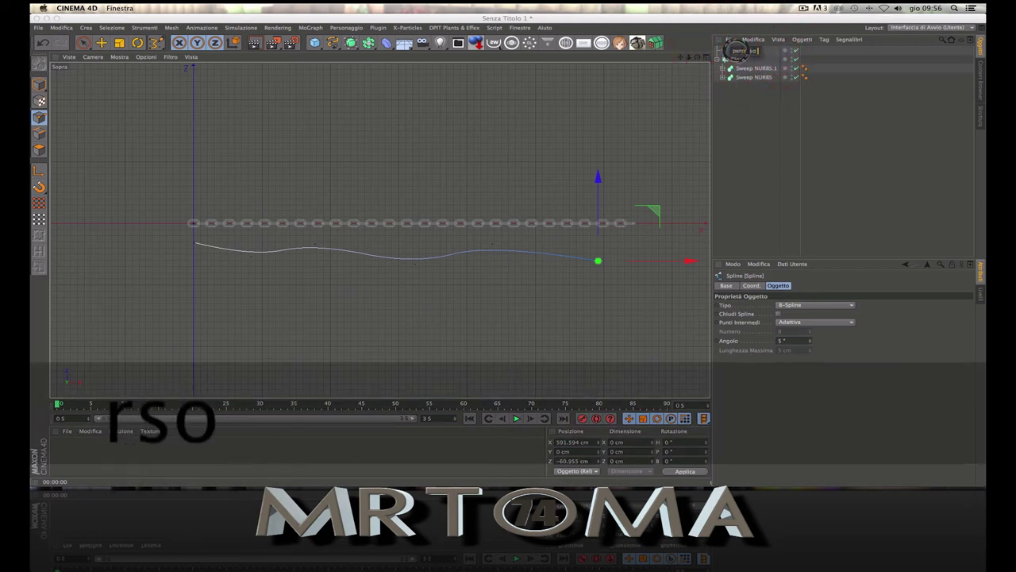
type("cate")
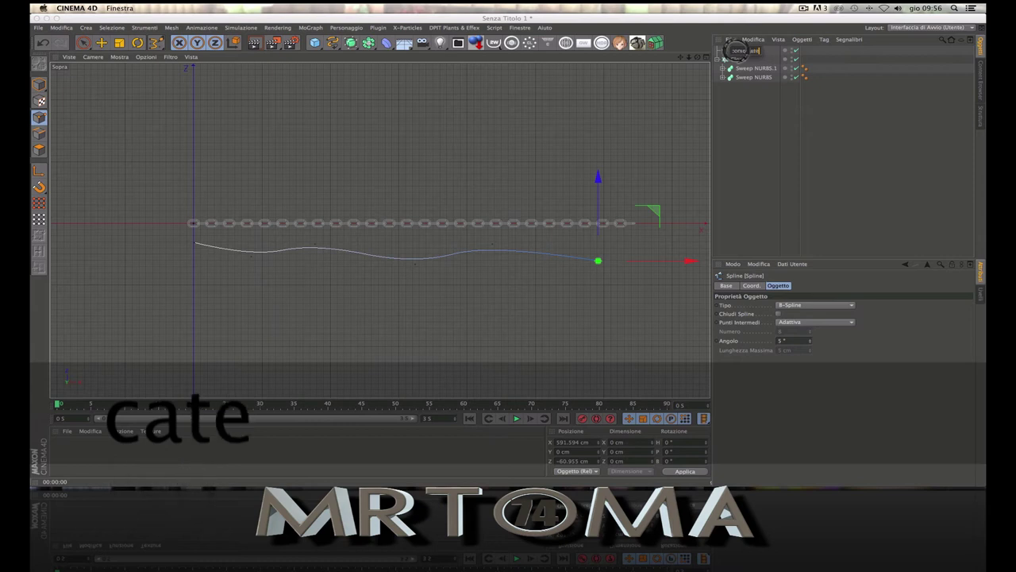
type("na")
left_click(741, 111)
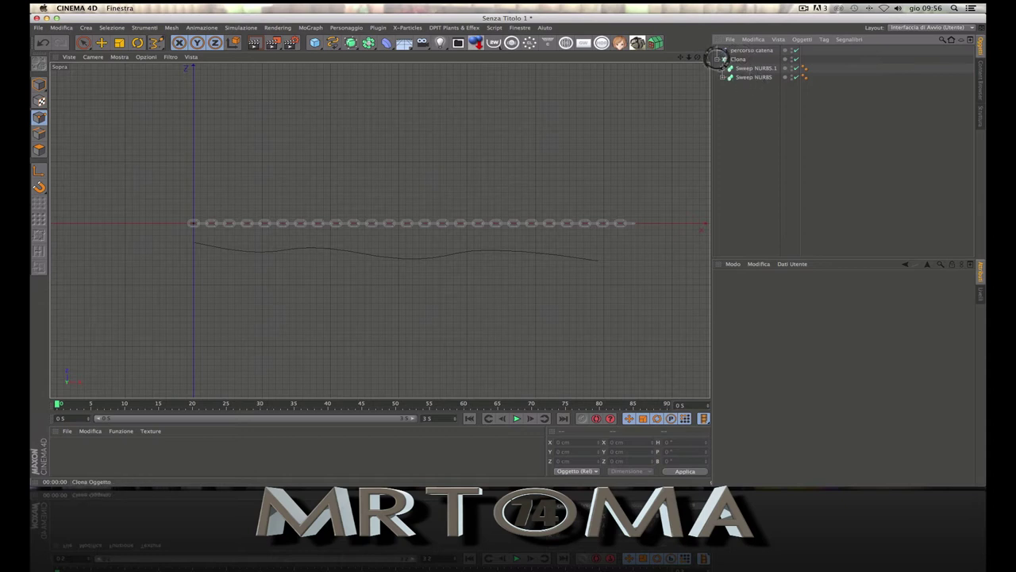
Step: Group Clona and percorso catena under a Nullo using Raggruppa Oggetti
left_click(719, 60)
left_click(738, 60)
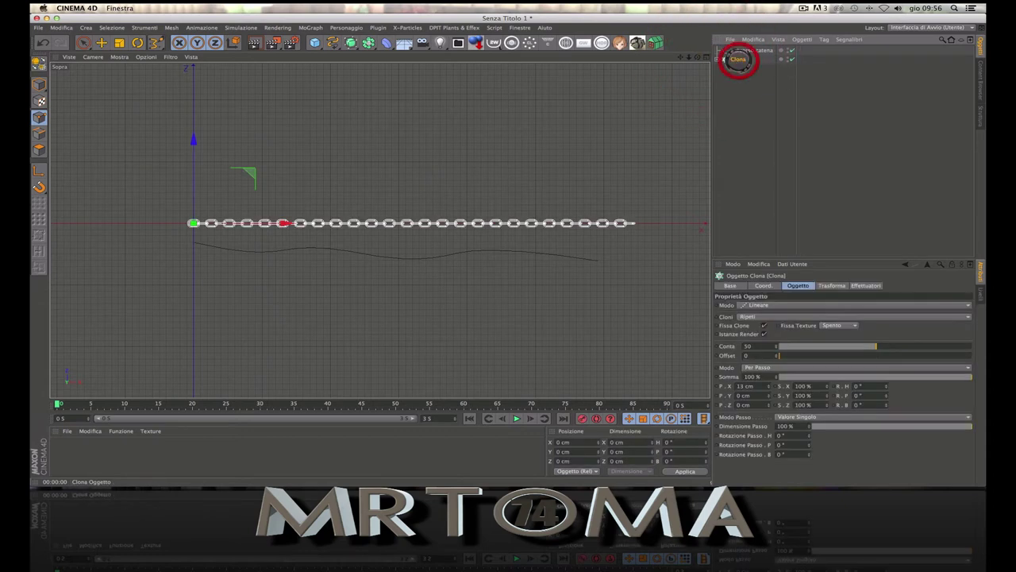
left_click(734, 50, "shift")
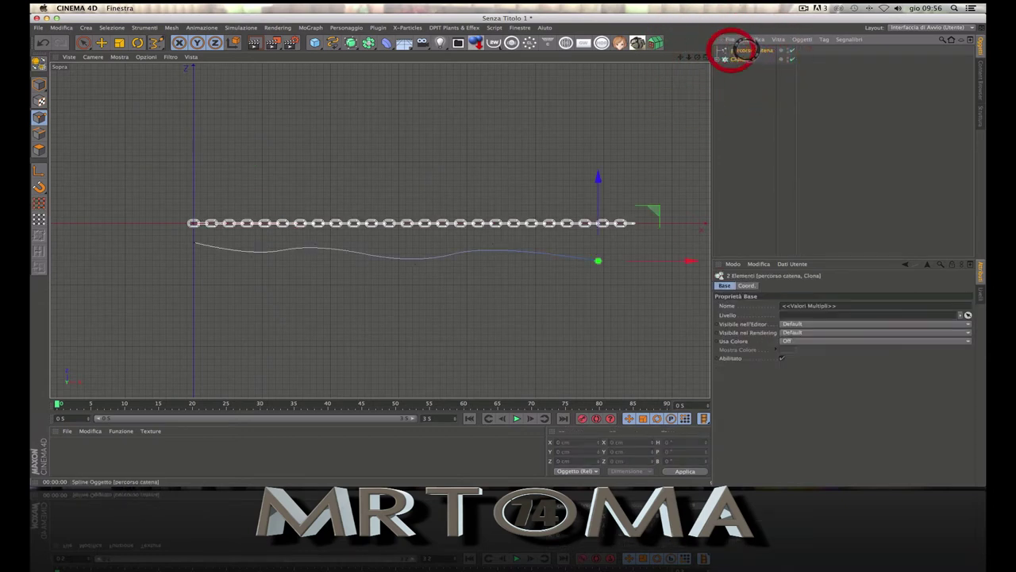
right_click(743, 50)
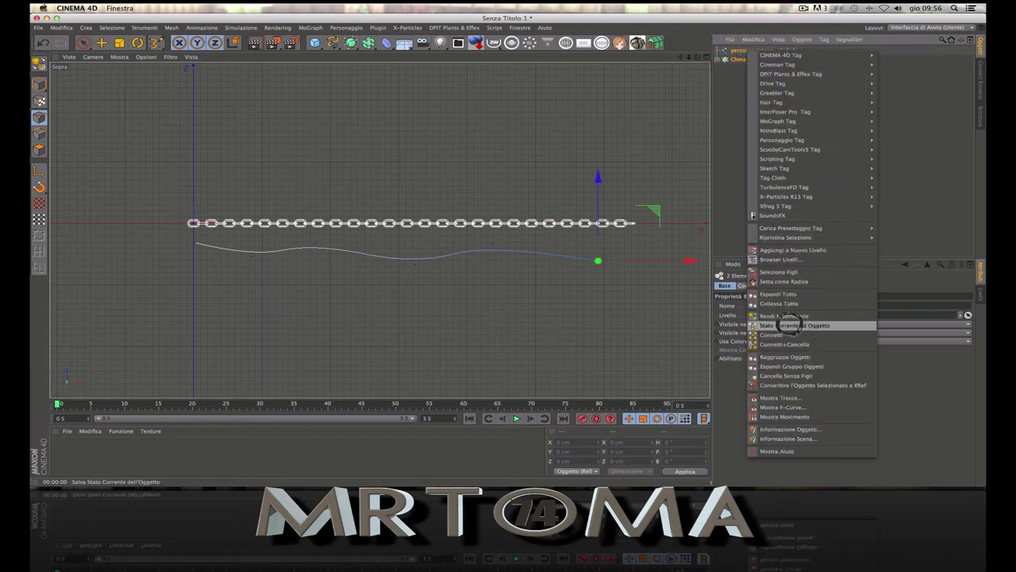
left_click(786, 357)
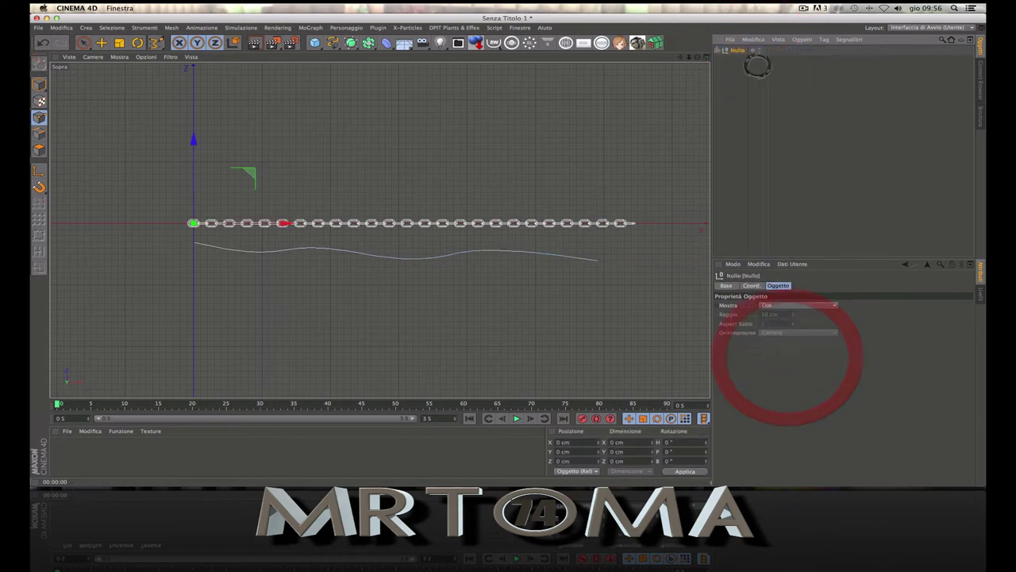
left_click(733, 49)
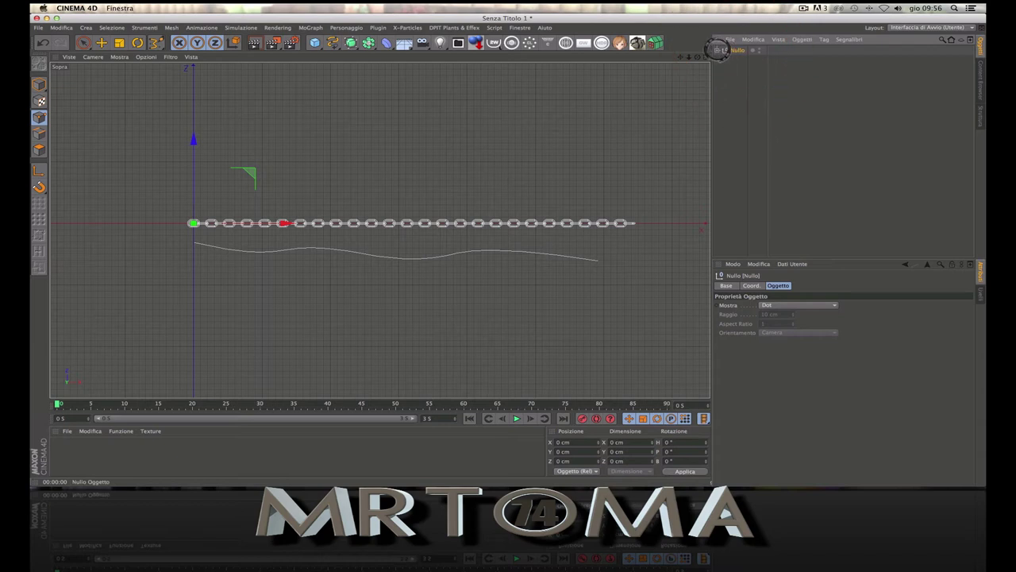
left_click(721, 51)
left_click(744, 68)
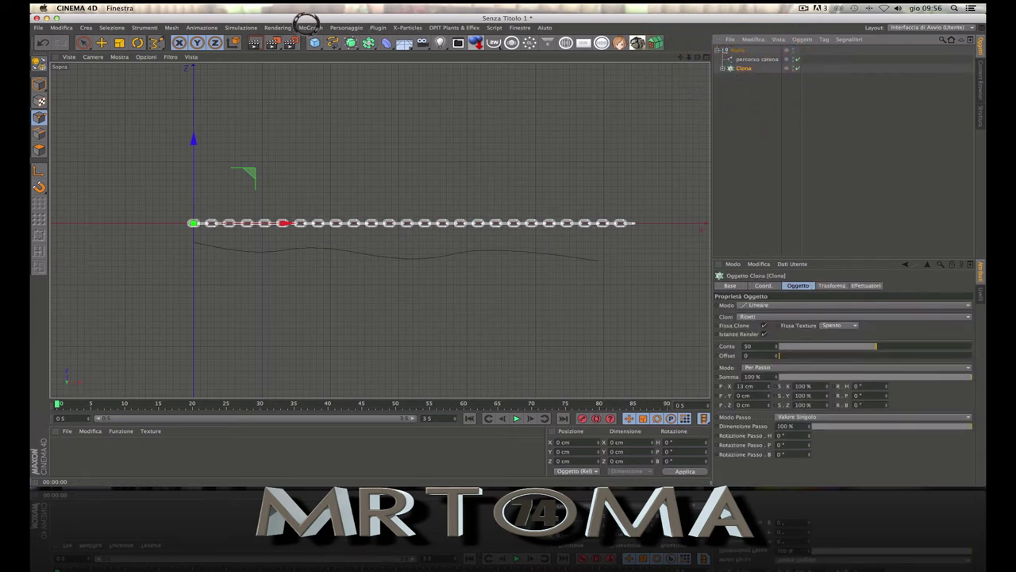
Step: Add a MoGraph Spline effector for Clona and maximise the Prospettiva viewport
left_click(308, 25)
mouse_move(333, 41)
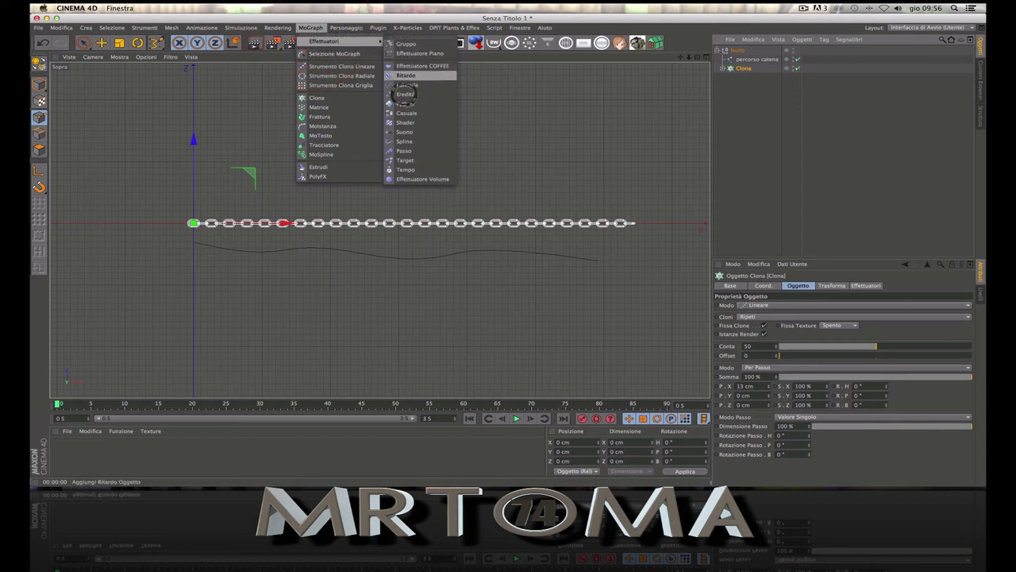
left_click(404, 141)
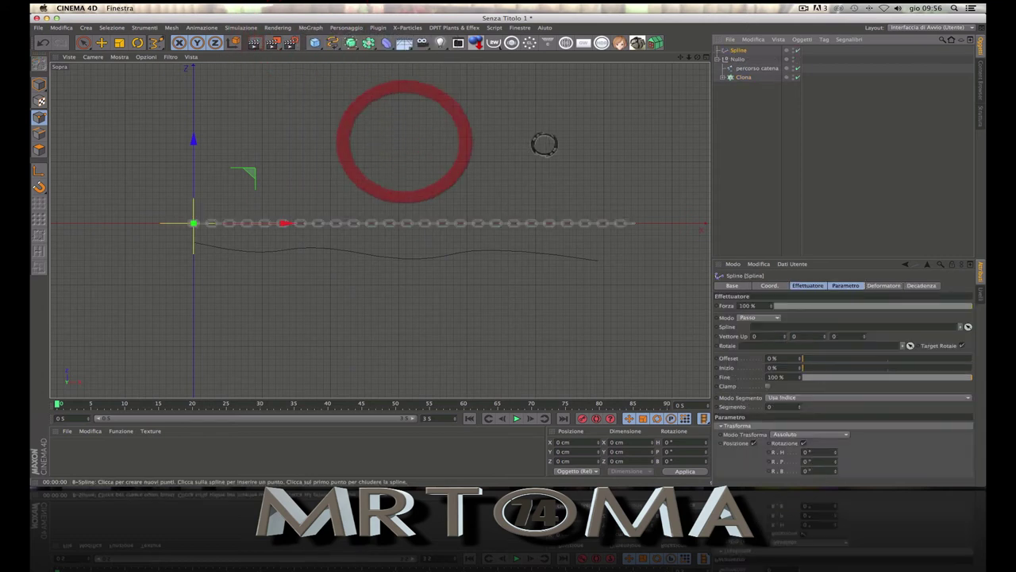
left_click(698, 57)
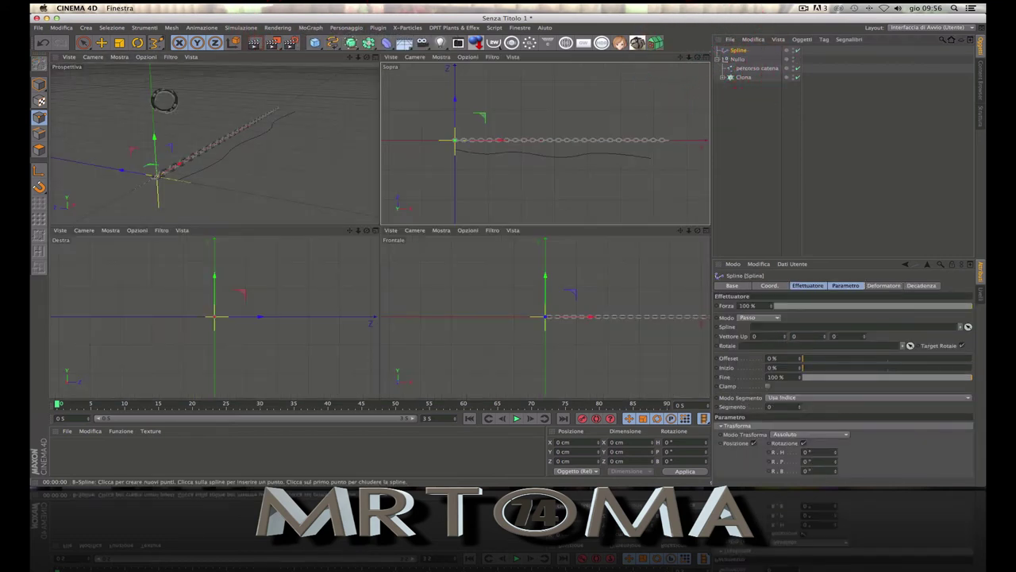
left_click(374, 58)
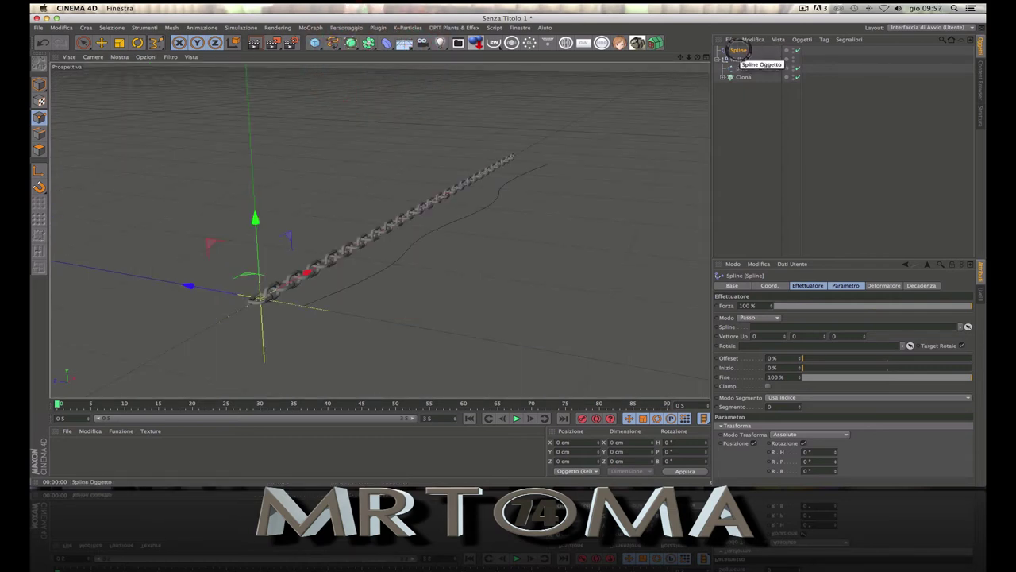
left_click_drag(738, 50, 842, 326)
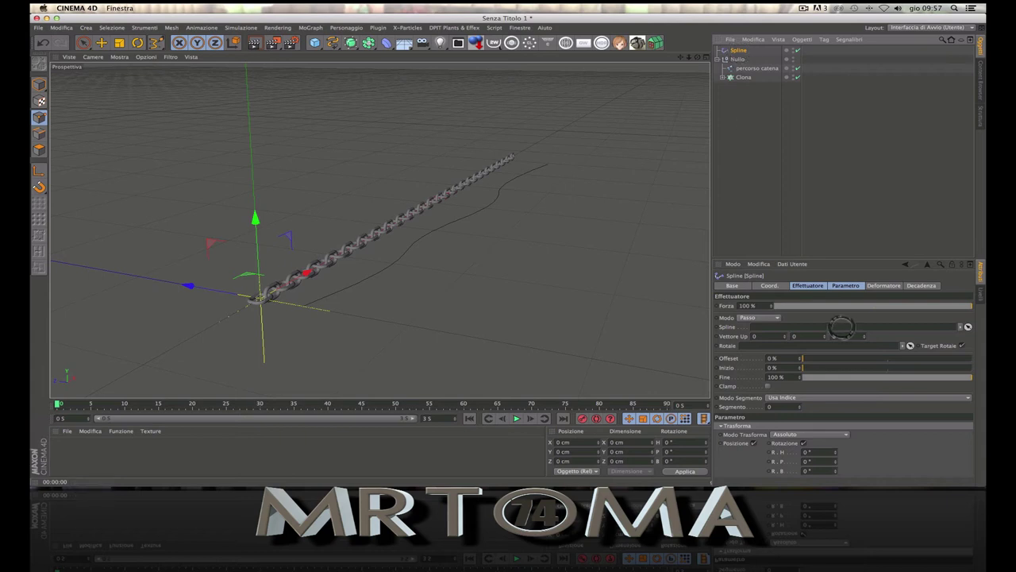
Step: Link percorso catena into the Spline effector's Spline field so the links follow the wavy path
left_click(809, 285)
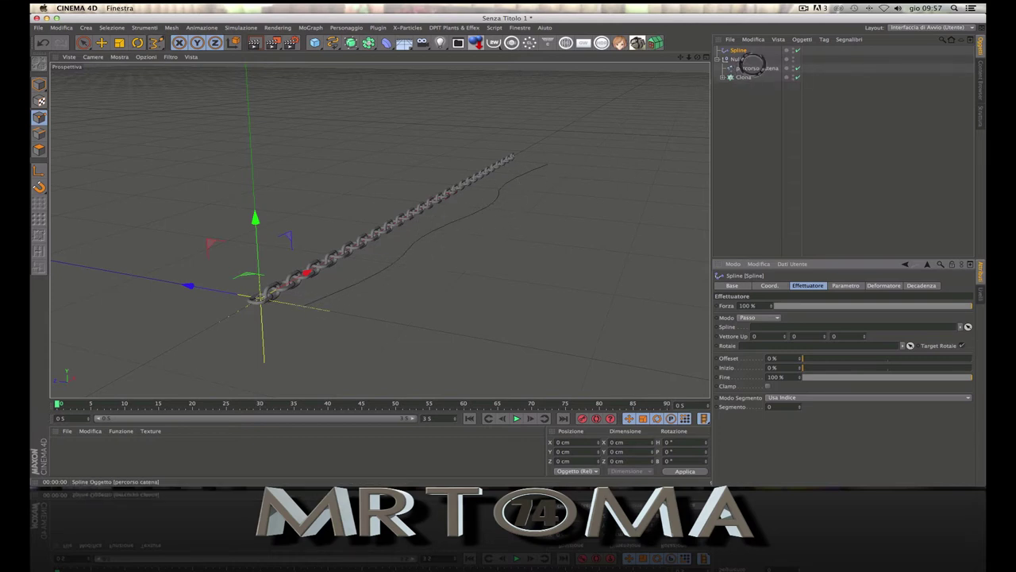
left_click_drag(755, 68, 785, 326)
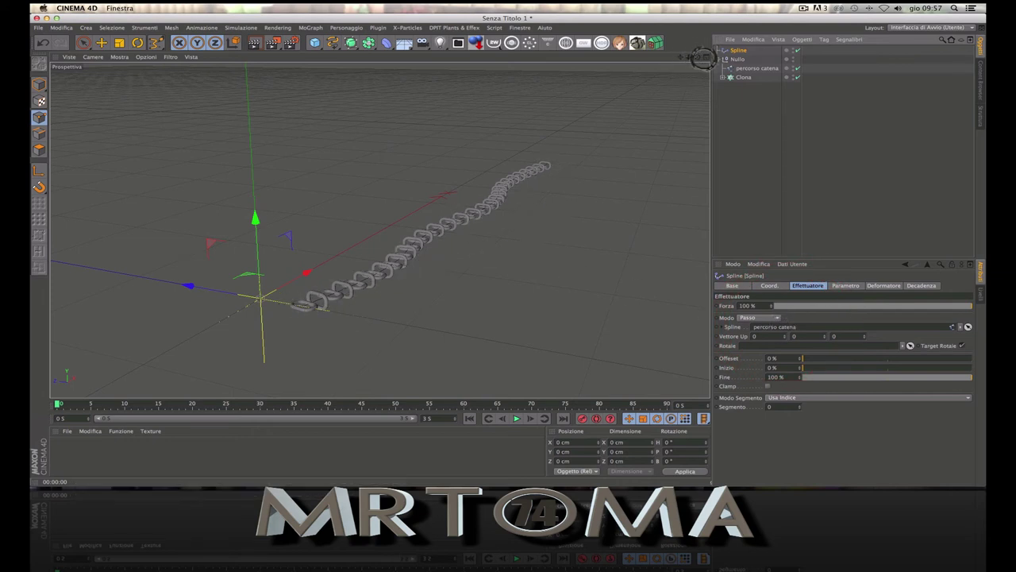
scroll(382, 227, "up", 3)
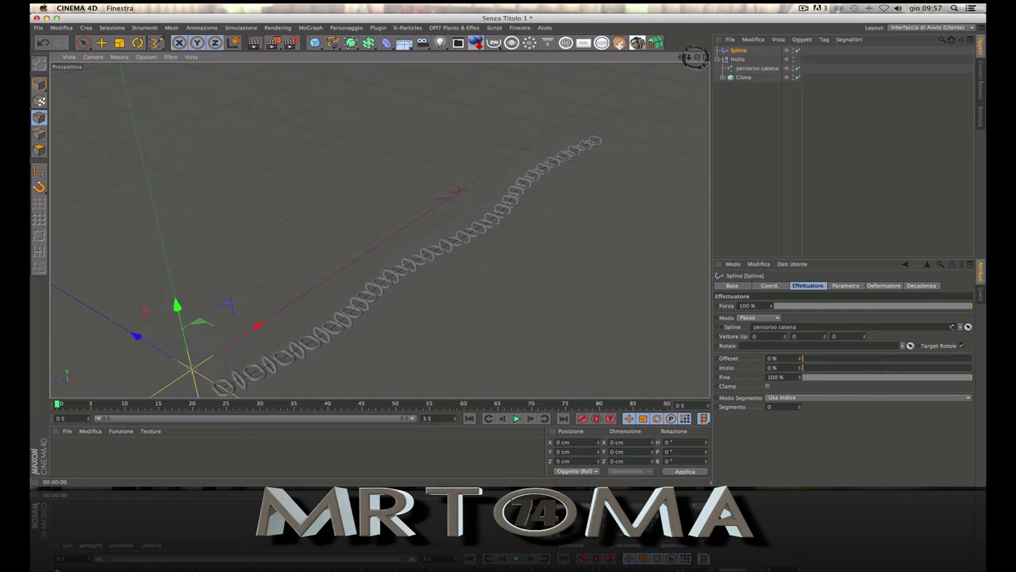
left_click_drag(680, 57, 676, 76)
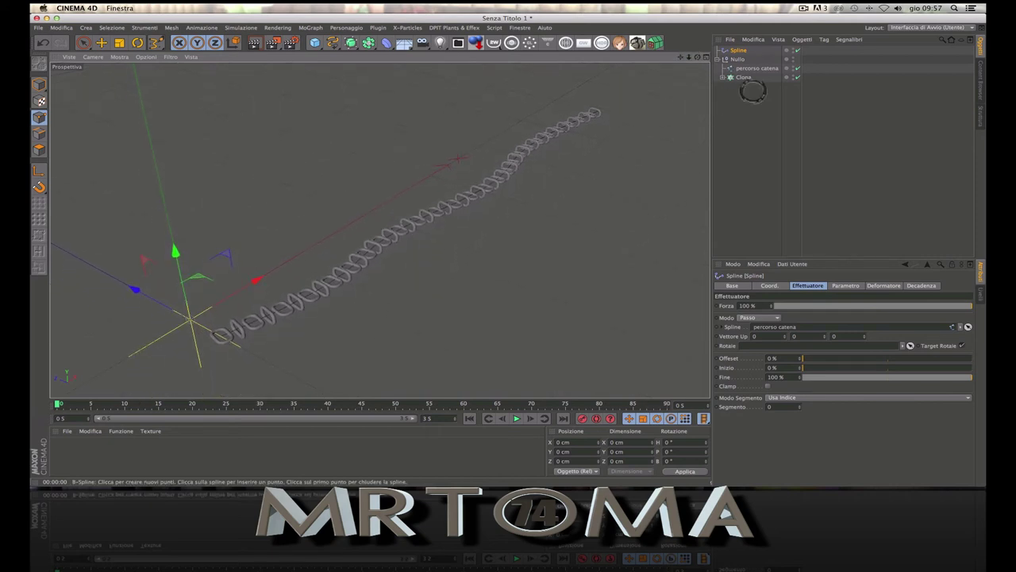
left_click(738, 50)
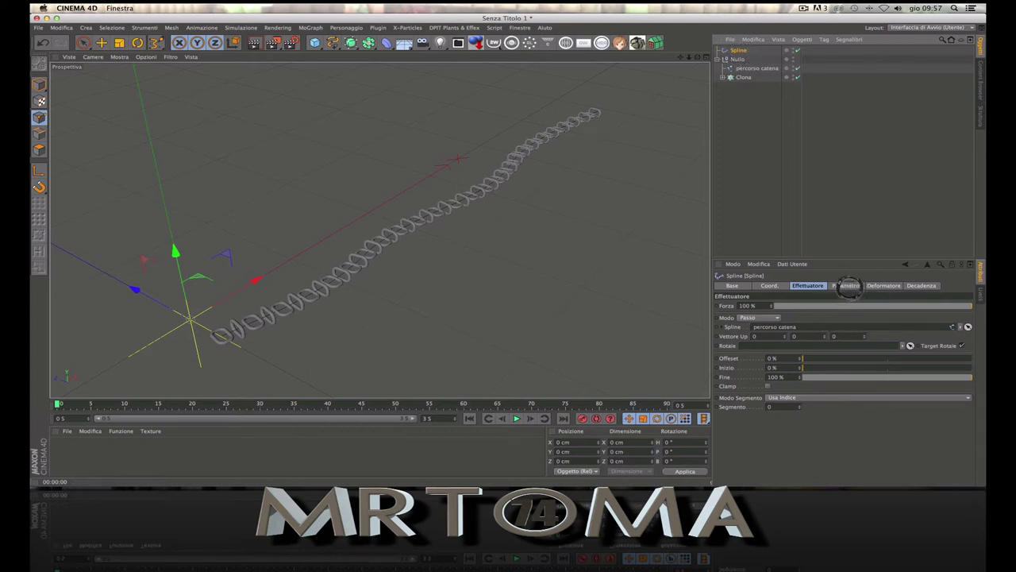
Step: Set the Spline effector's Rotazione R.H to 90° and zoom in and out to check the interlocking links
left_click(847, 285)
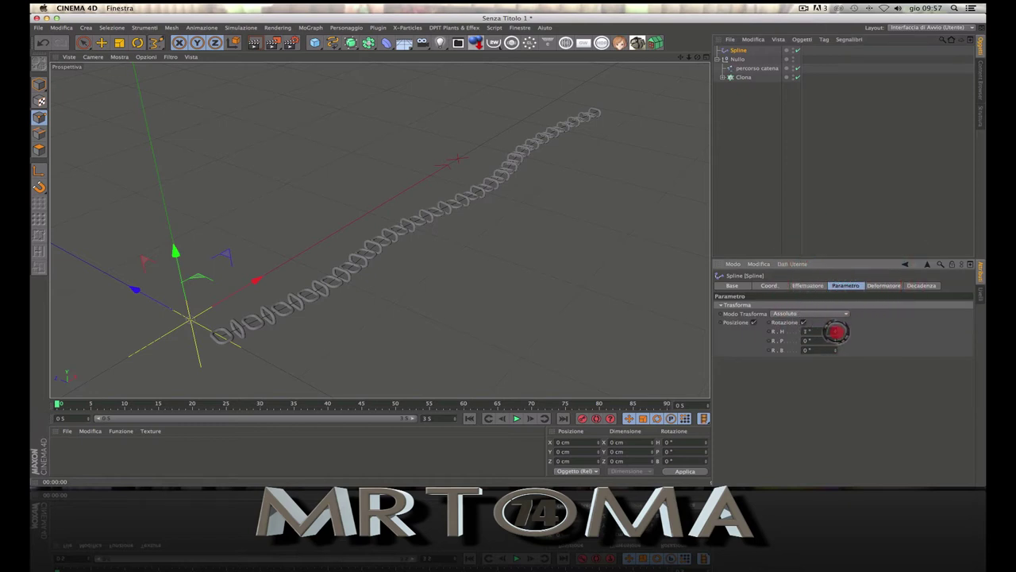
left_click_drag(834, 331, 834, 302)
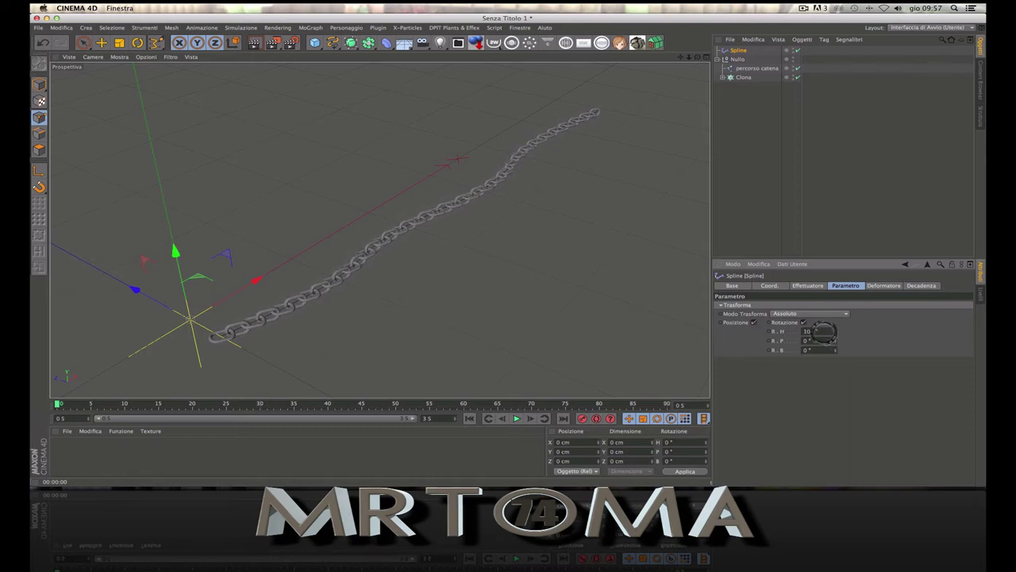
left_click(818, 332)
type("90")
left_click(867, 347)
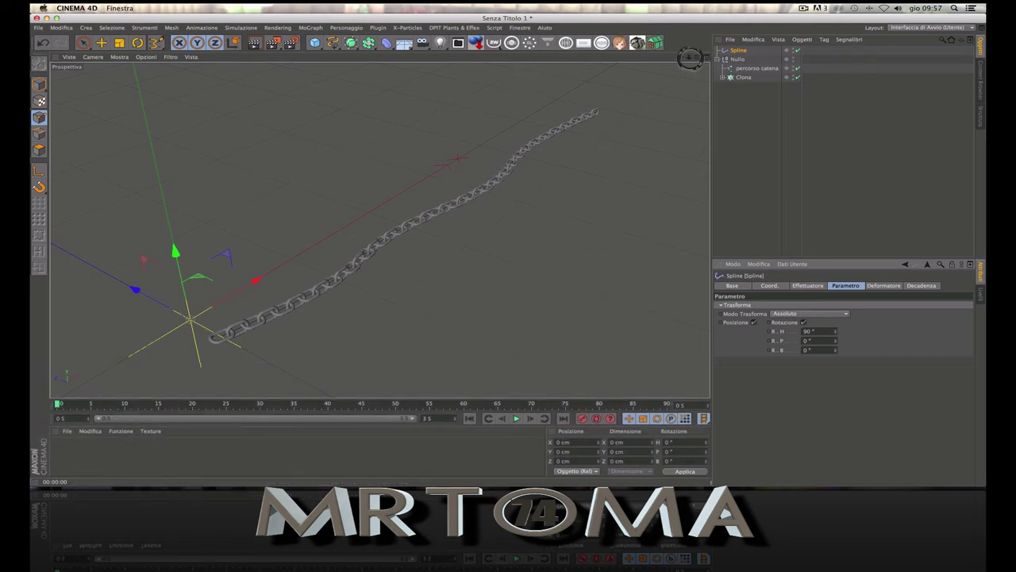
left_click_drag(689, 58, 714, 80)
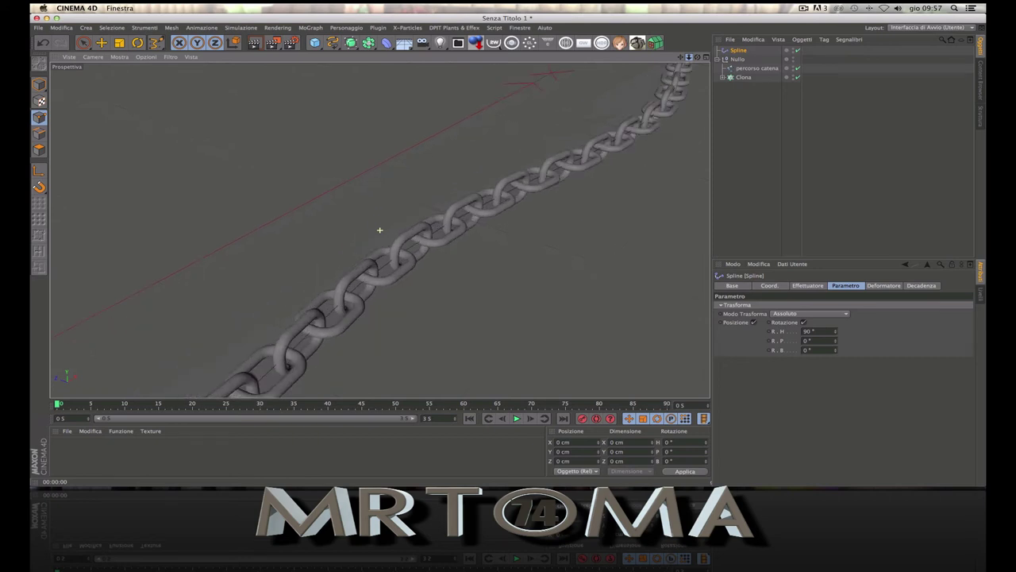
left_click_drag(715, 79, 695, 64)
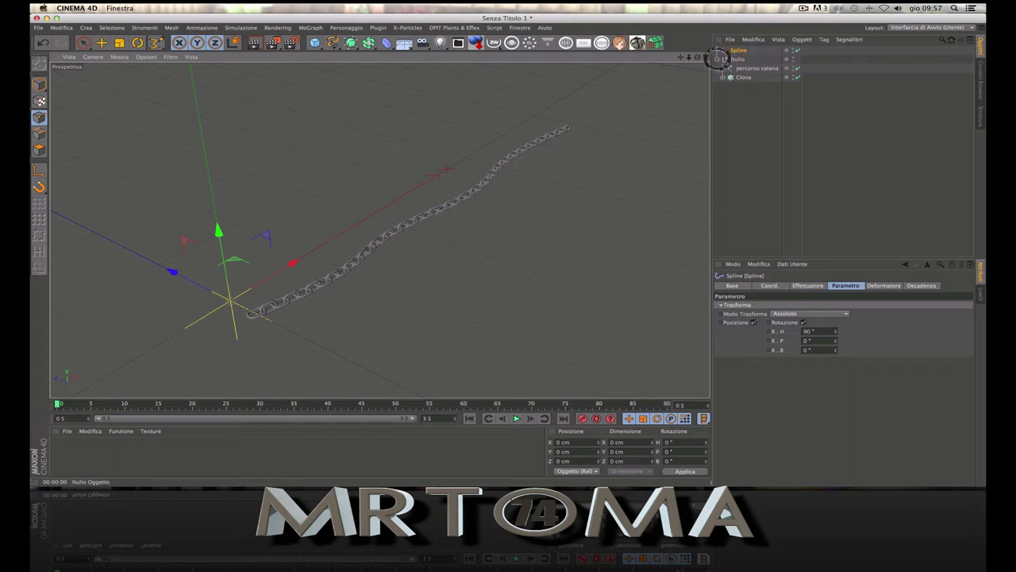
Step: Select the percorso catena spline inside the Nullo group to show its Spline attributes
left_click(723, 59)
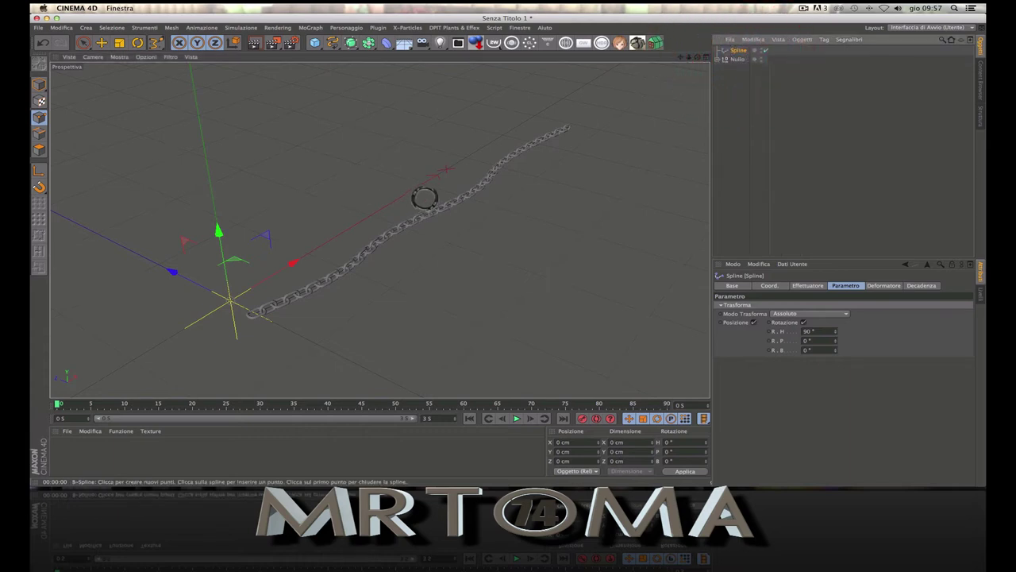
left_click(723, 59)
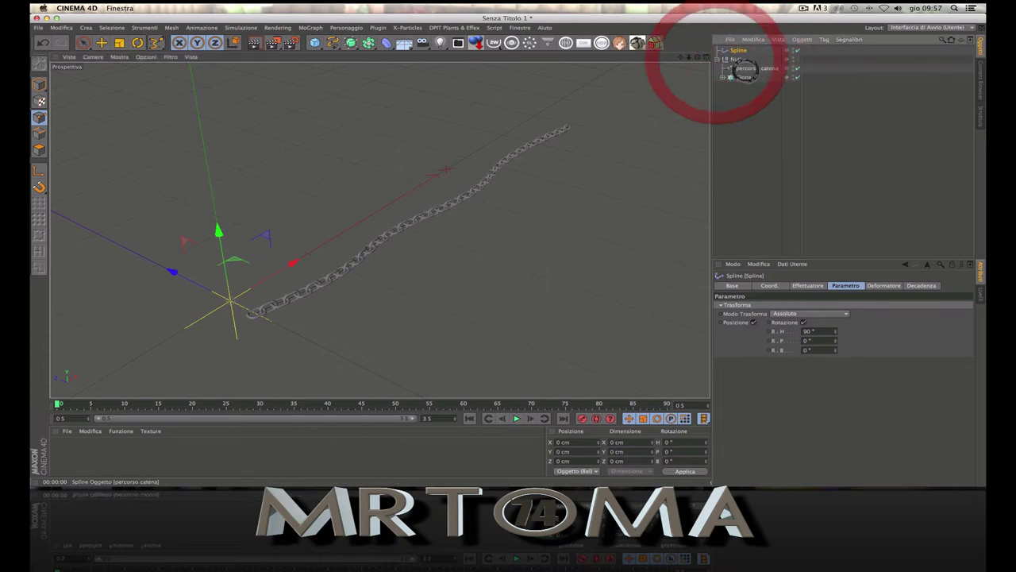
left_click(748, 69)
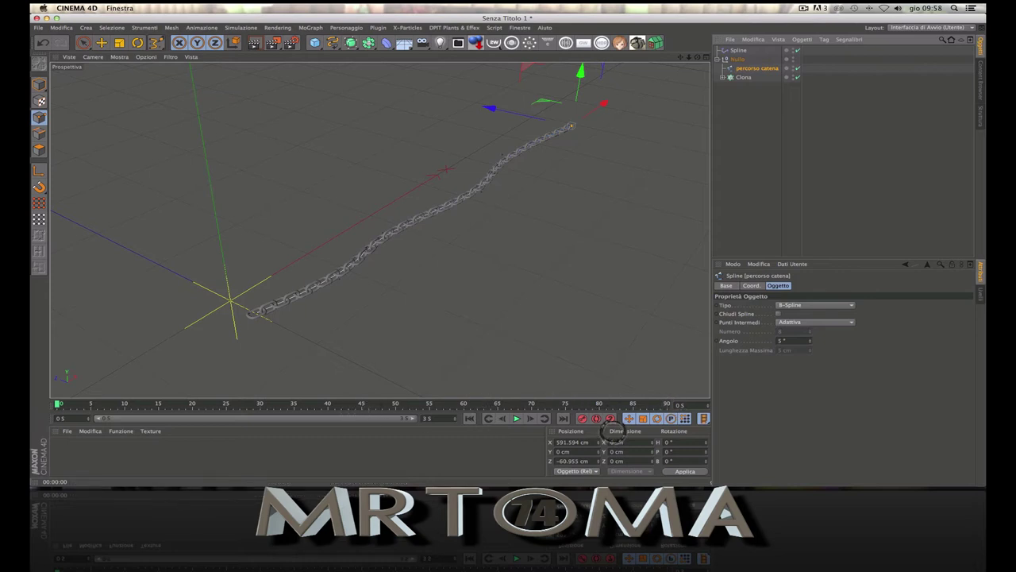
Step: With PLA recording on, keyframe the percorso catena path at the animation's last frame
left_click(681, 418)
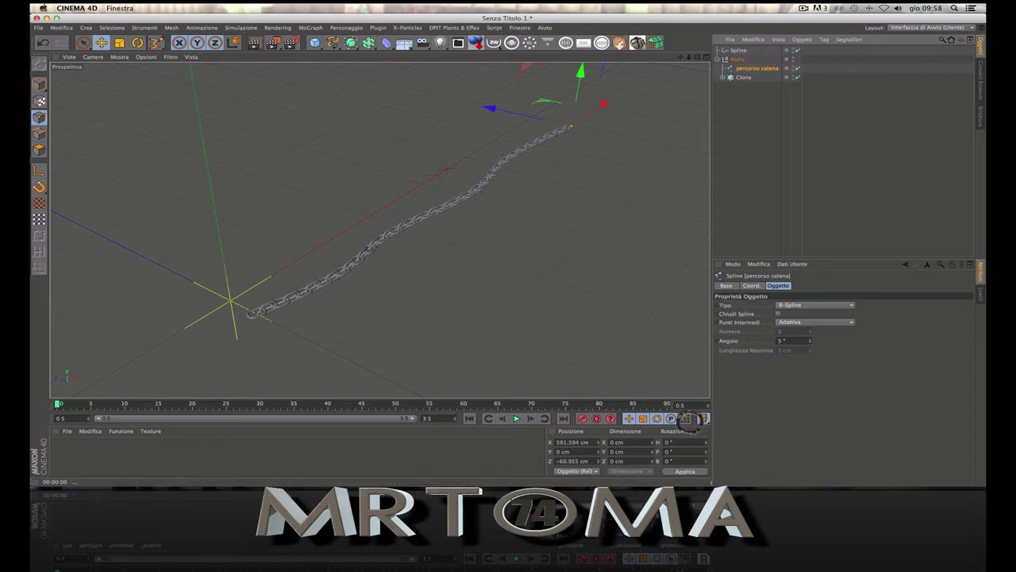
left_click(684, 418)
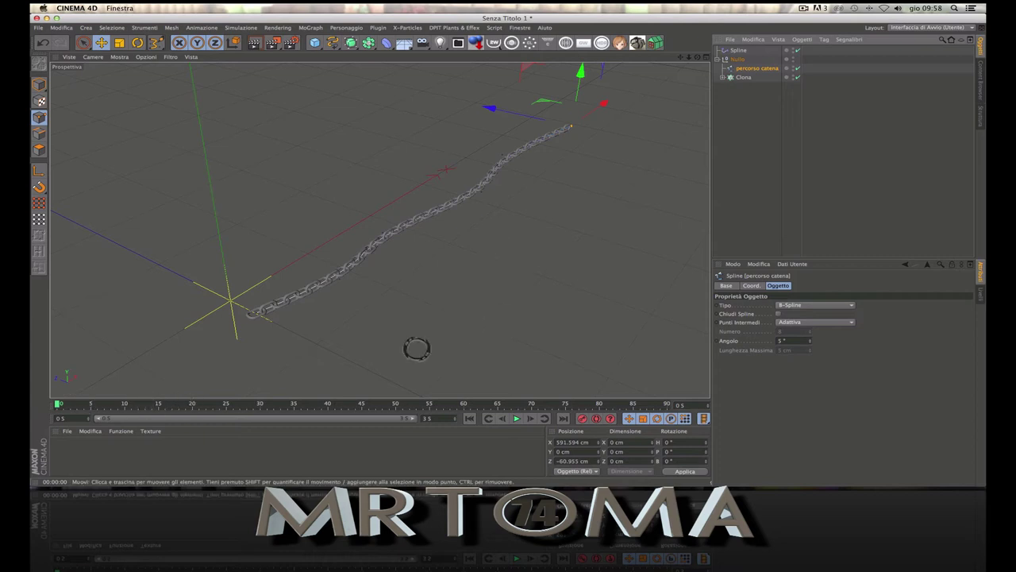
left_click(564, 418)
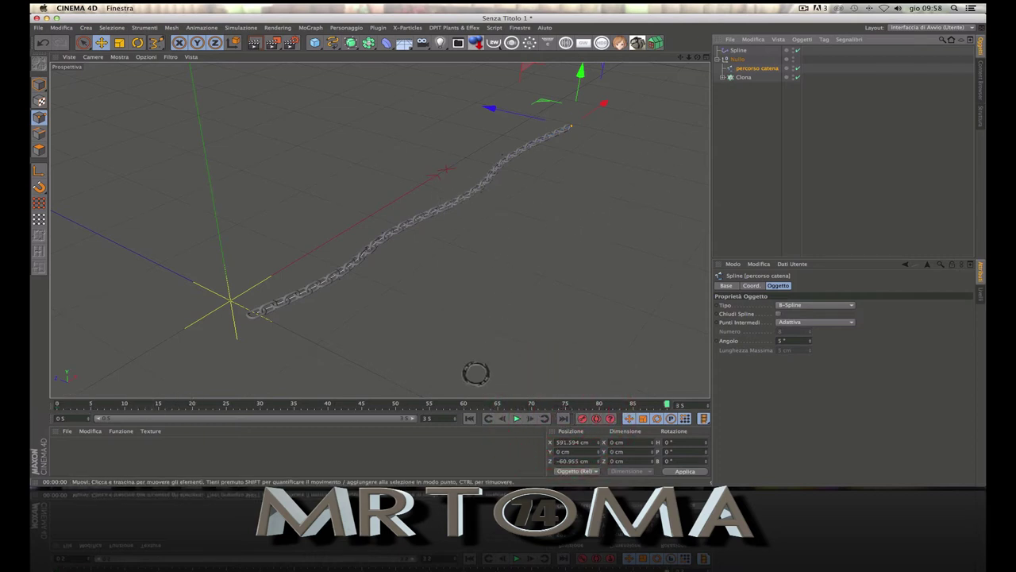
left_click(582, 419)
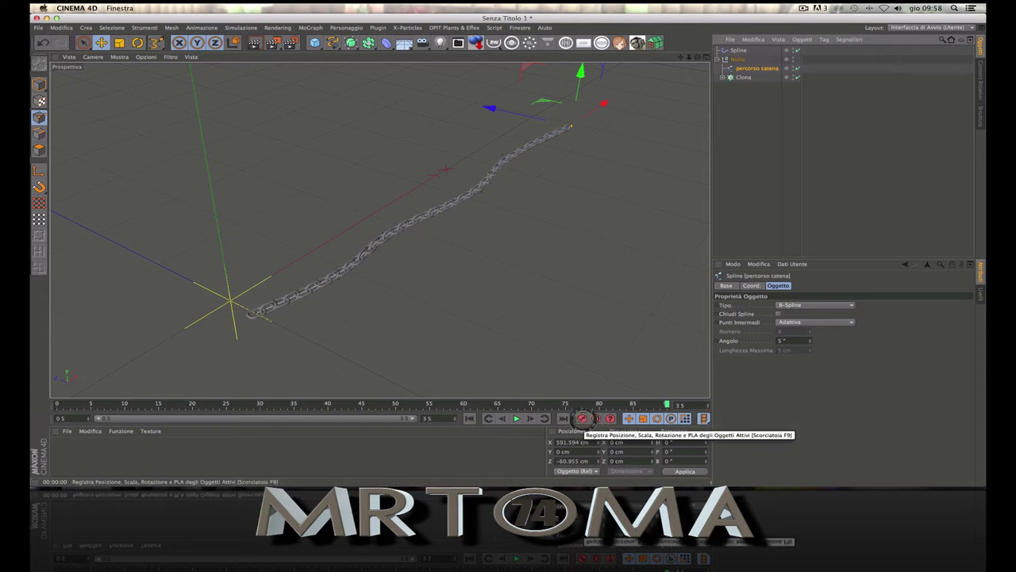
left_click(582, 419)
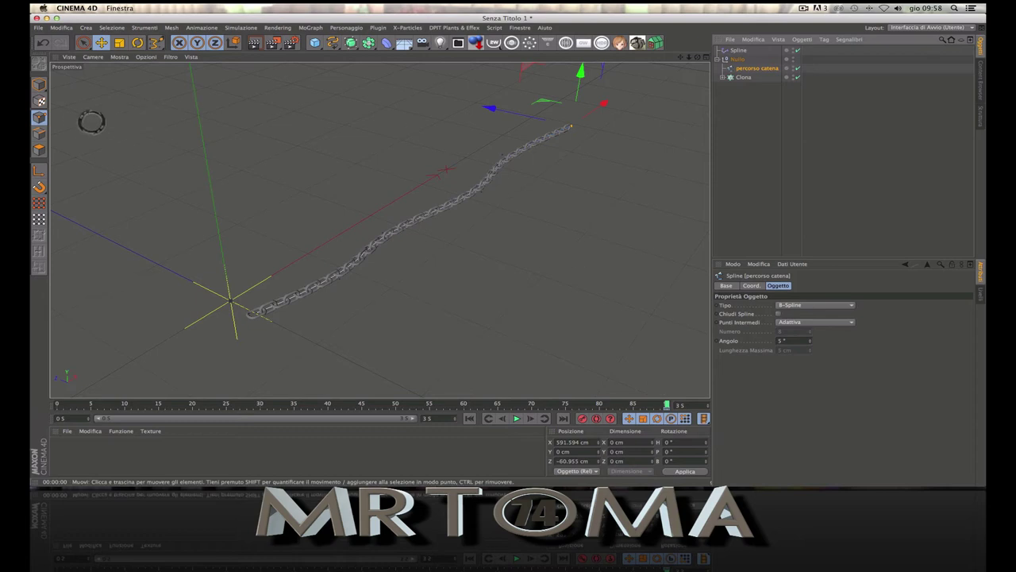
Step: In Points mode and the four-view layout, brush-select all percorso catena points in the Top view
left_click(38, 117)
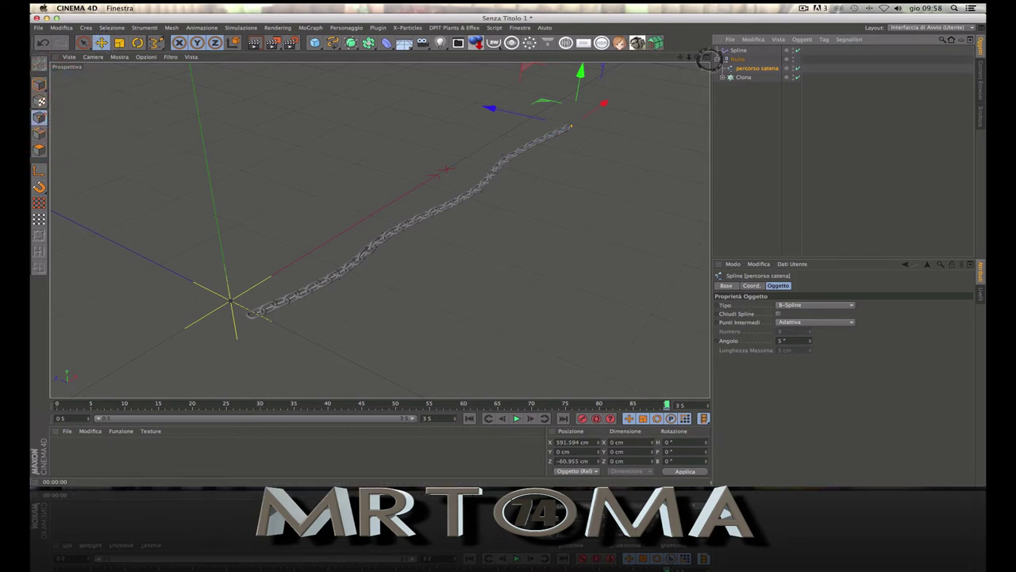
left_click(706, 58)
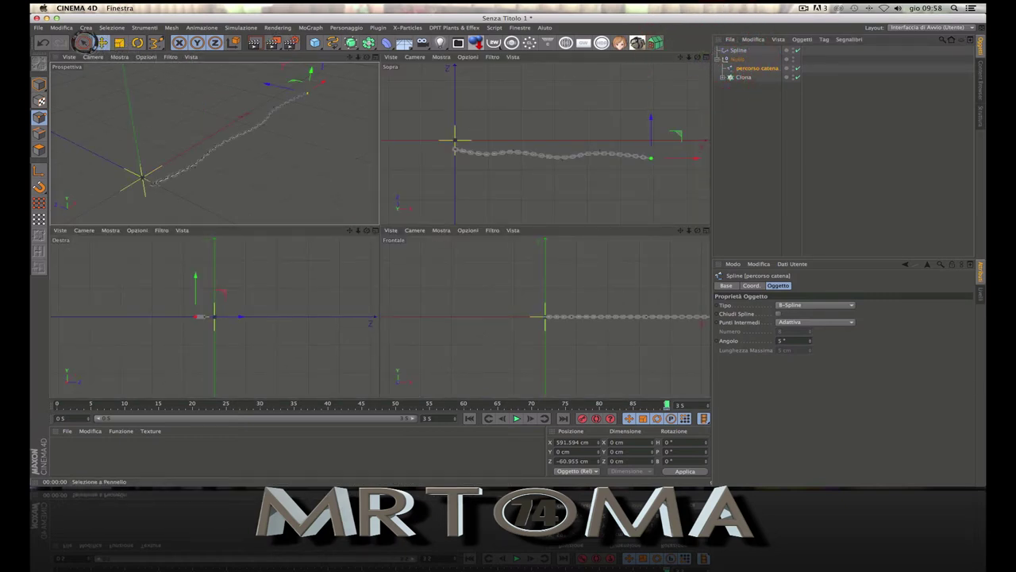
left_click(83, 42)
left_click(127, 54)
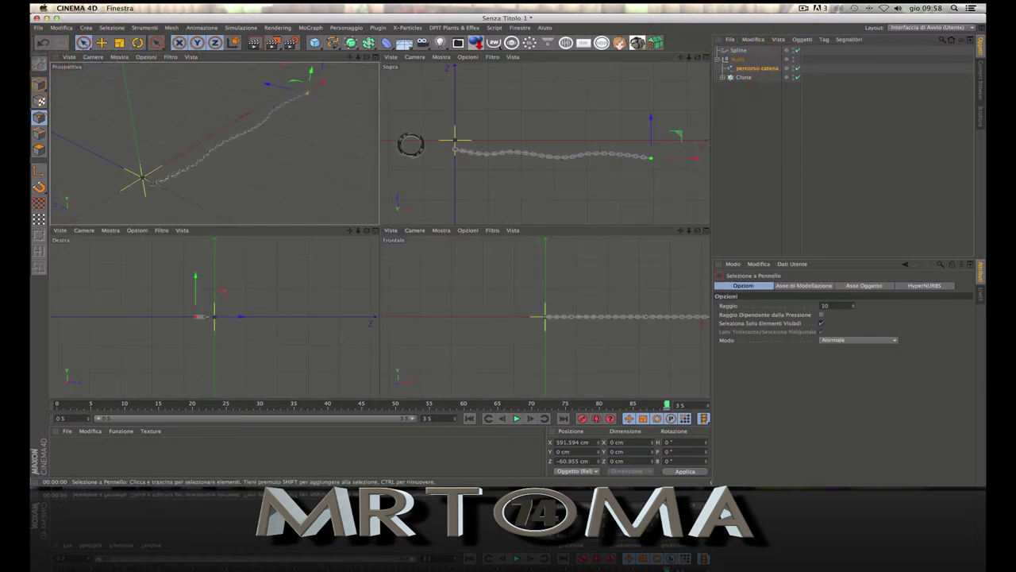
left_click_drag(478, 153, 672, 159)
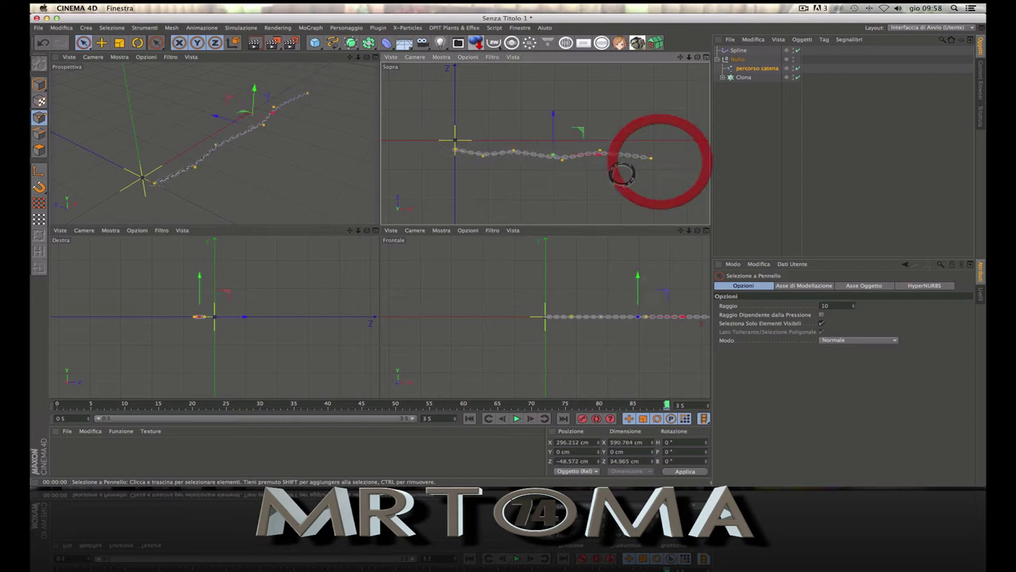
Step: At frame 0 in the single Perspective view, drag the chain path's end points up and toward its far end
left_click(374, 57)
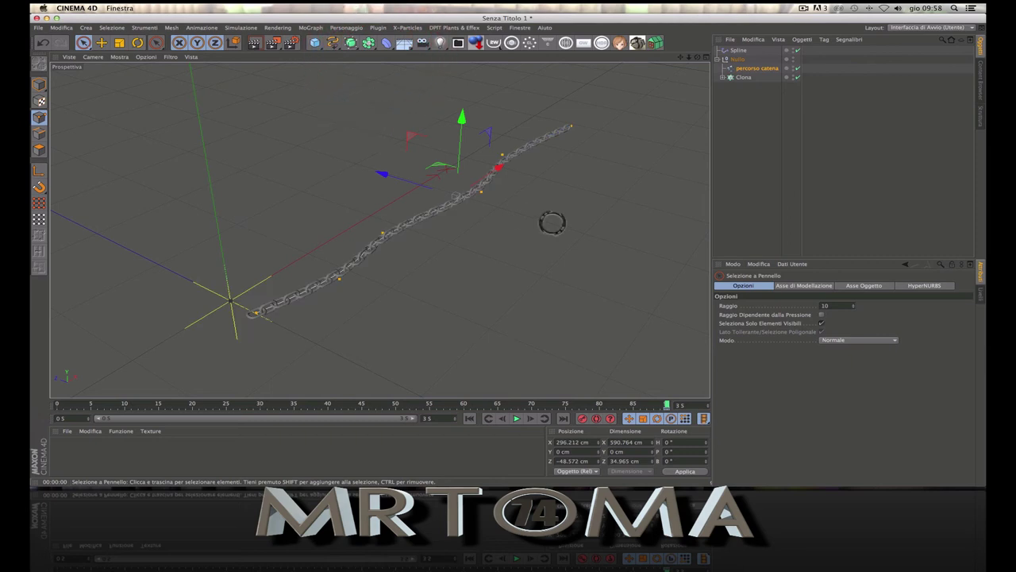
left_click(580, 416)
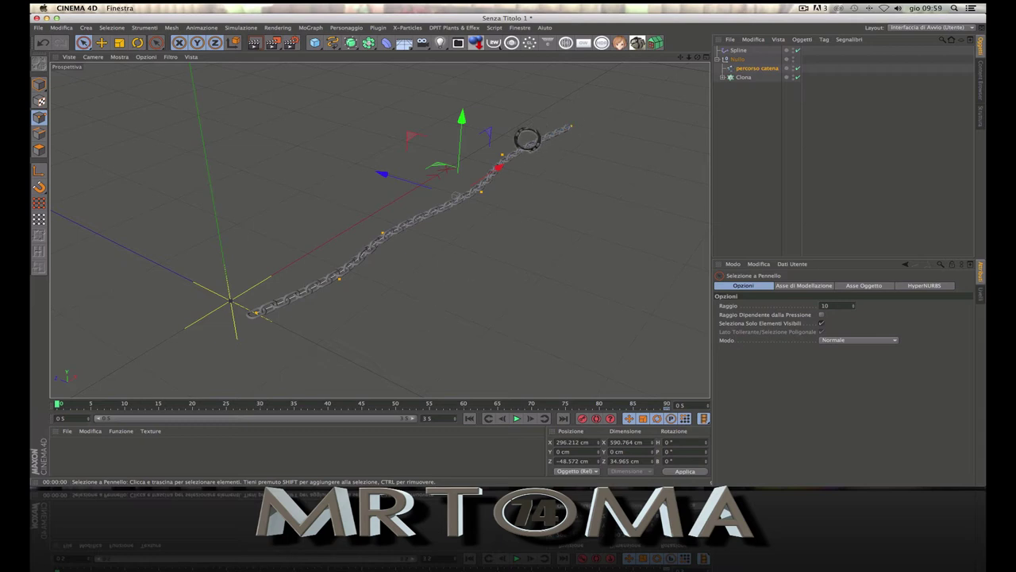
left_click(501, 154)
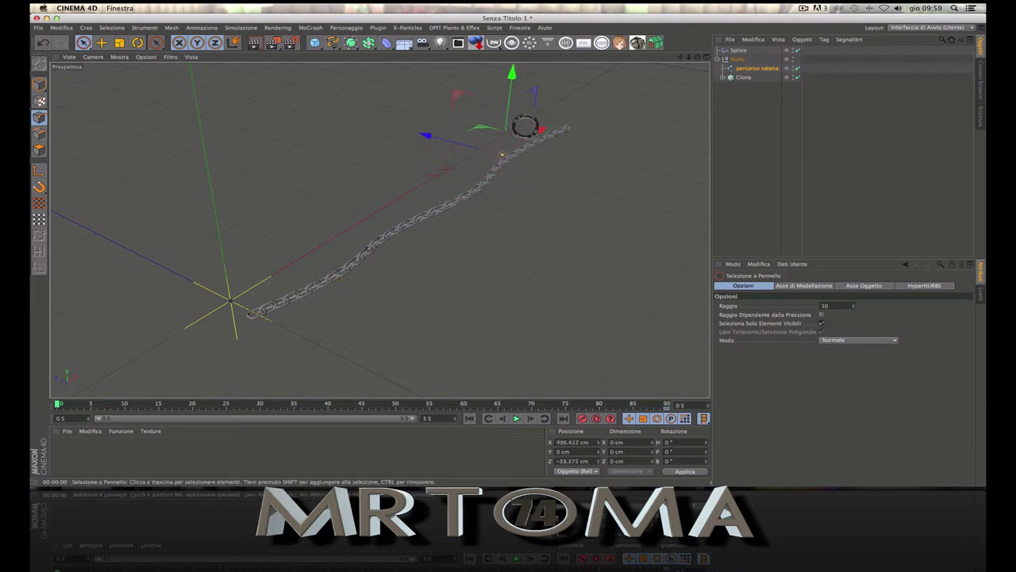
left_click(544, 119)
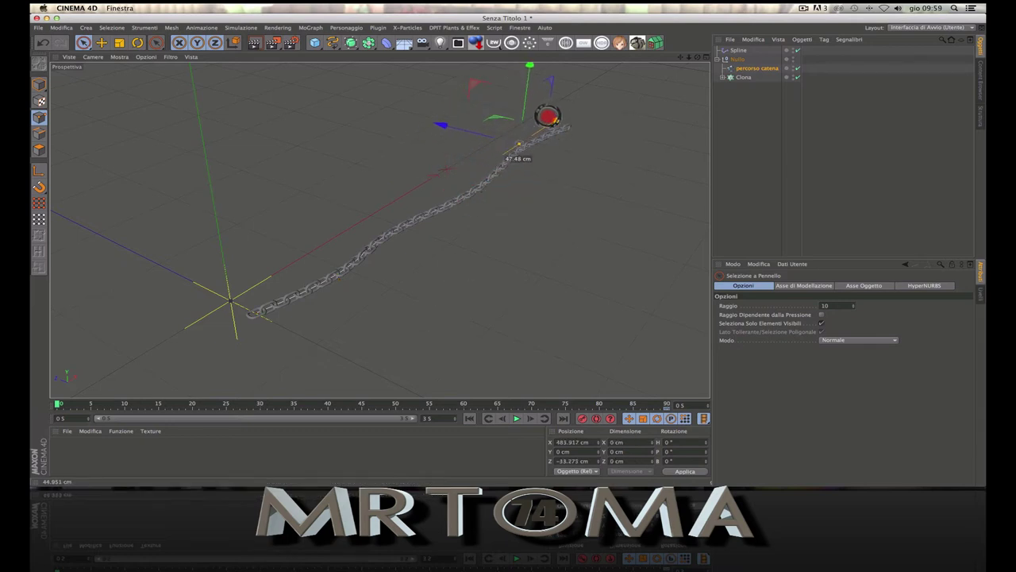
left_click_drag(488, 130, 499, 123)
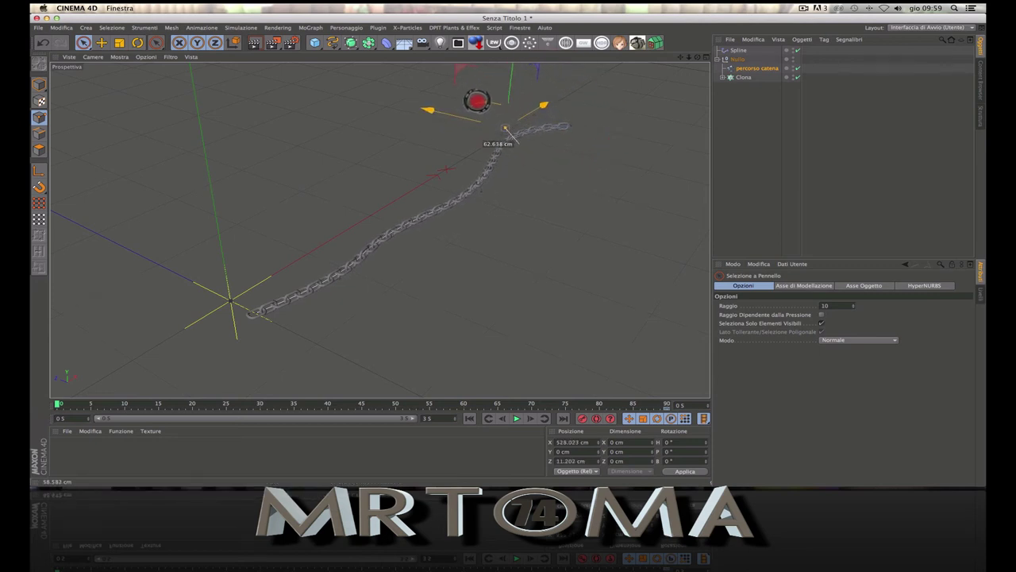
left_click(475, 99)
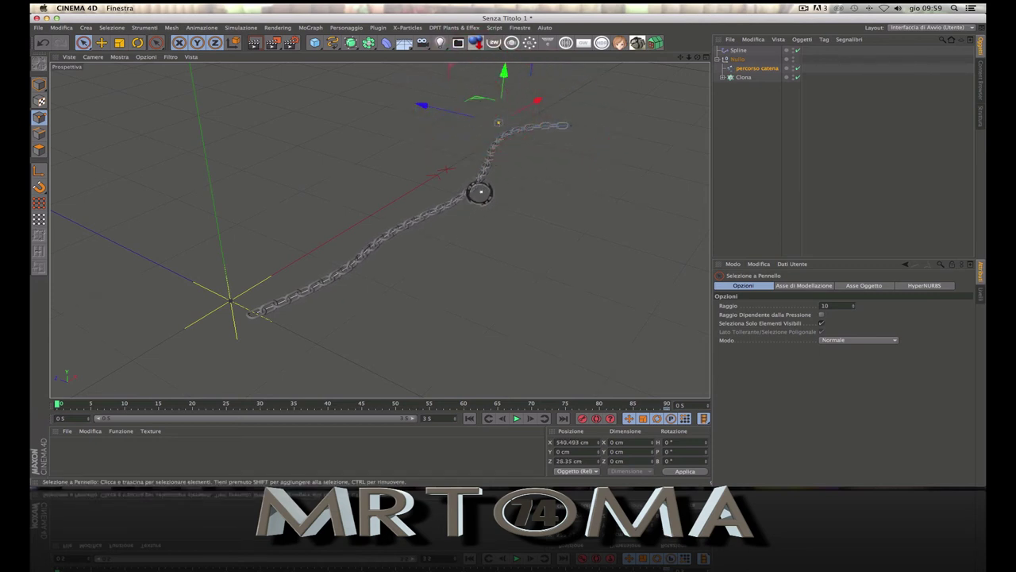
left_click_drag(481, 189, 552, 147)
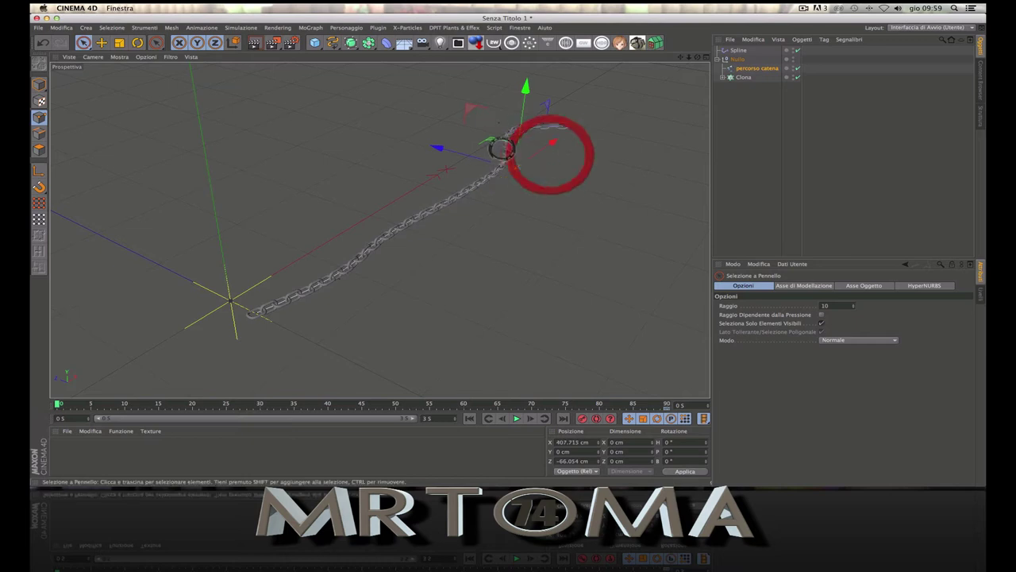
left_click_drag(490, 143, 555, 135)
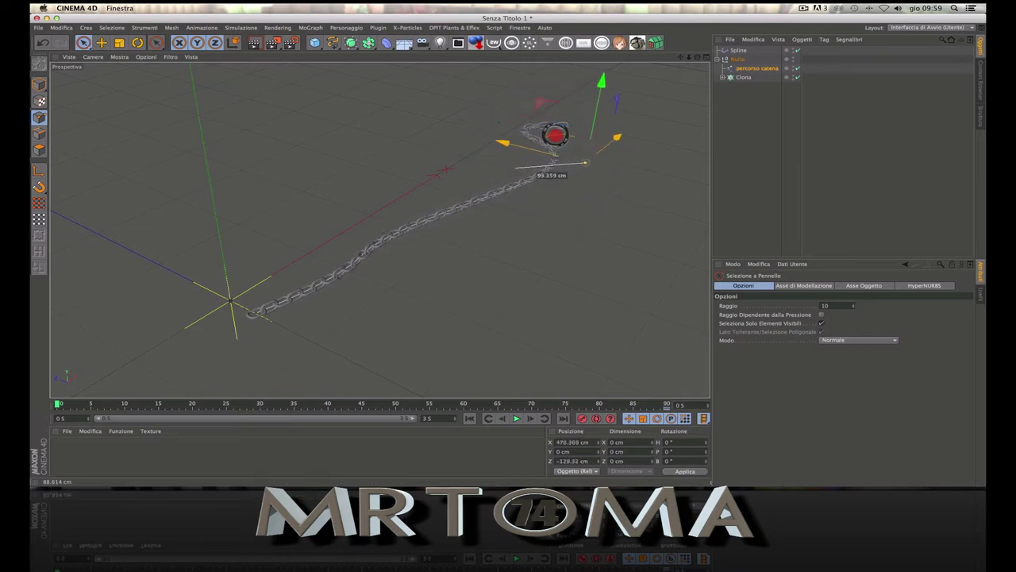
Step: Pull the middle, lower and starting points toward the far end, bunching the chain into a raised heap
left_click(383, 231)
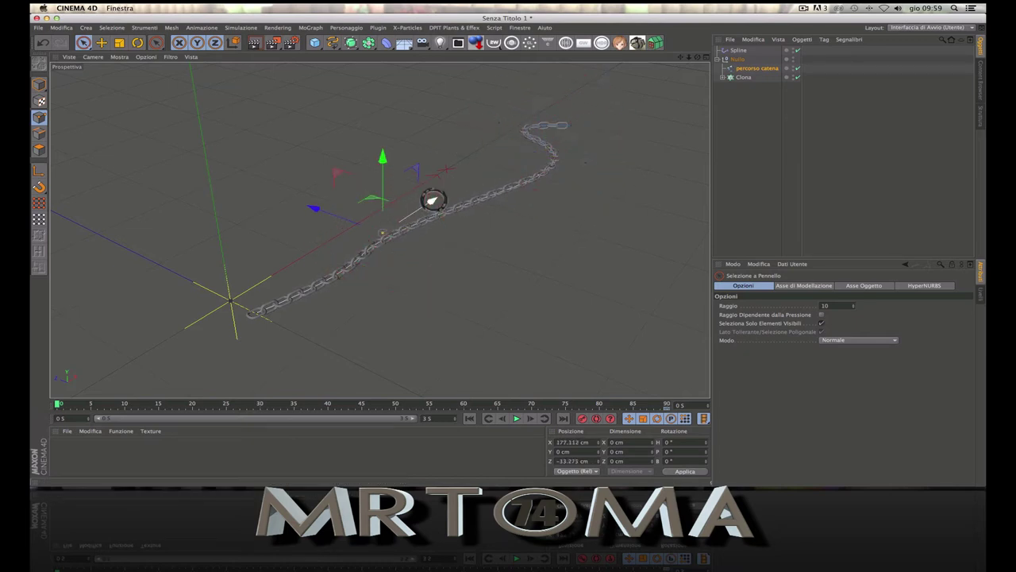
left_click_drag(433, 200, 546, 152)
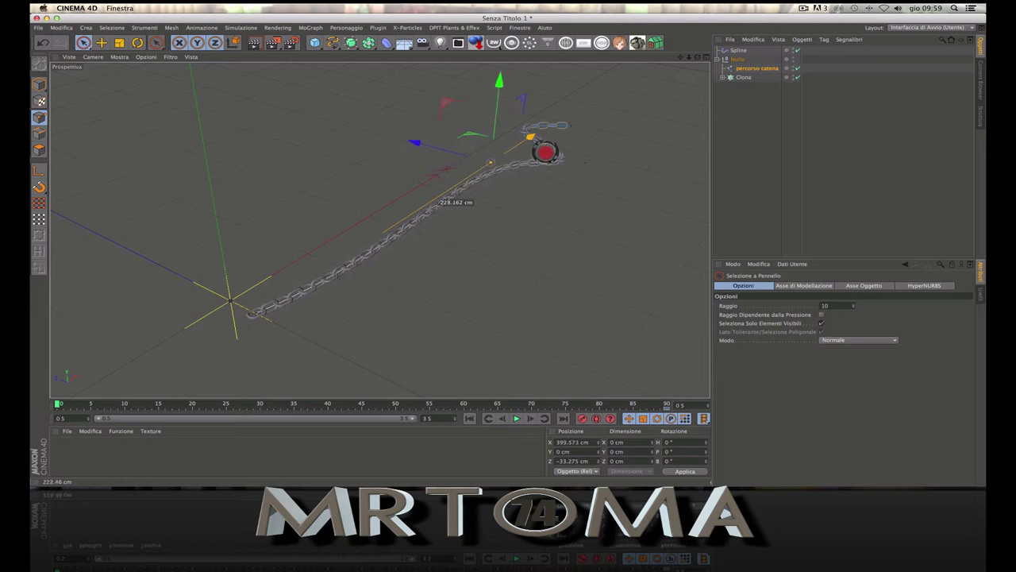
left_click_drag(466, 130, 457, 113)
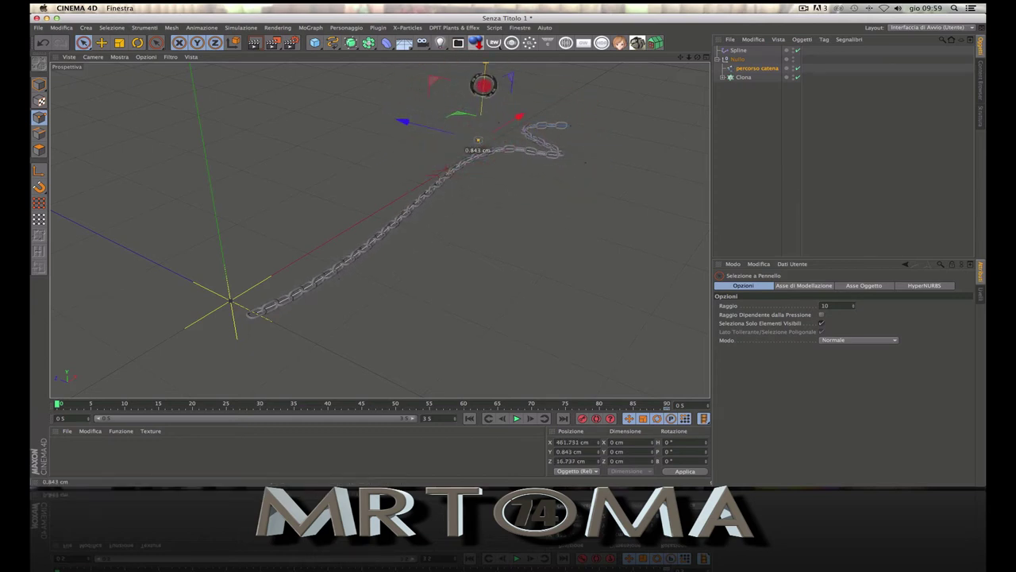
left_click_drag(483, 84, 487, 64)
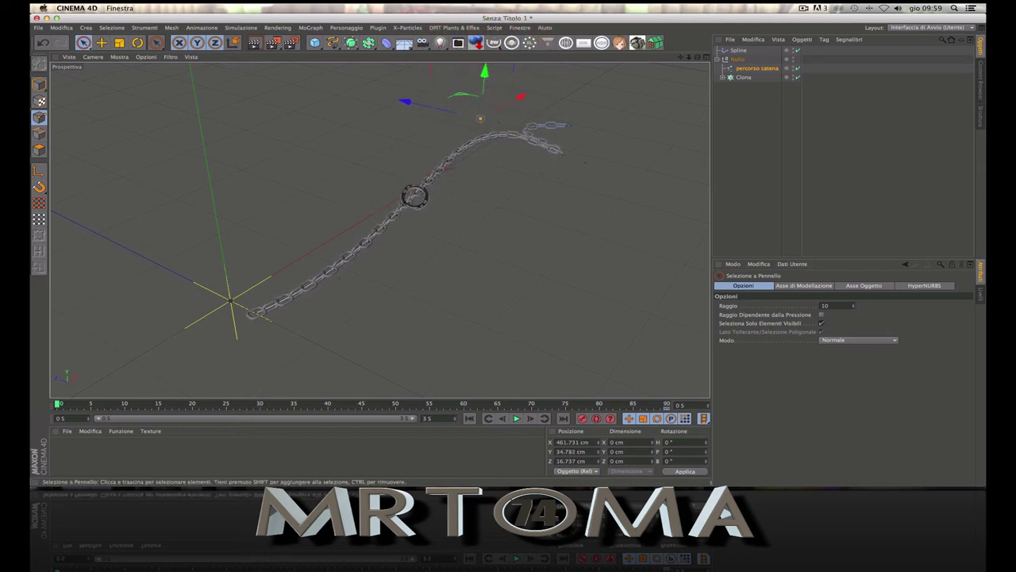
left_click(338, 278)
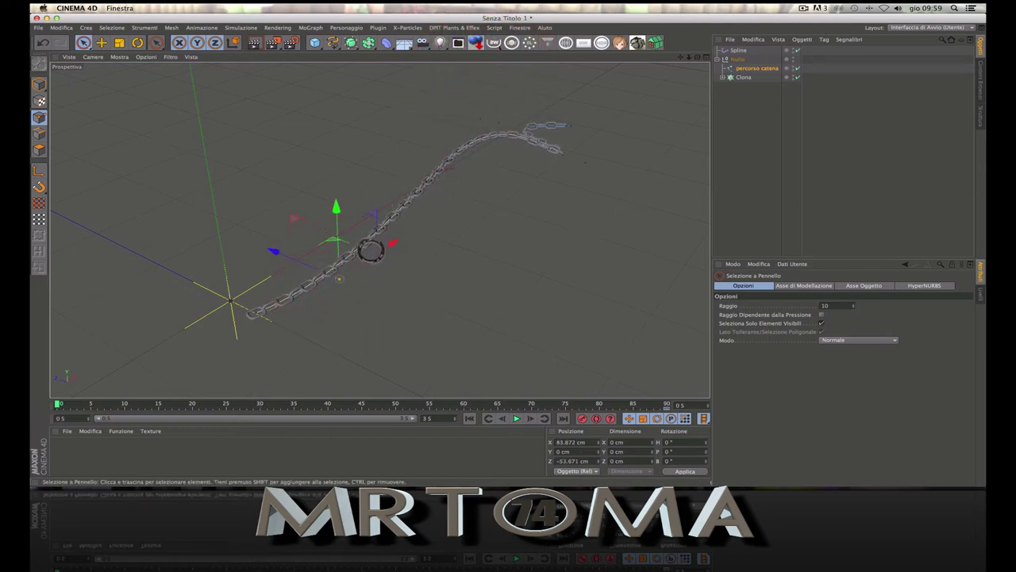
left_click_drag(381, 248, 497, 198)
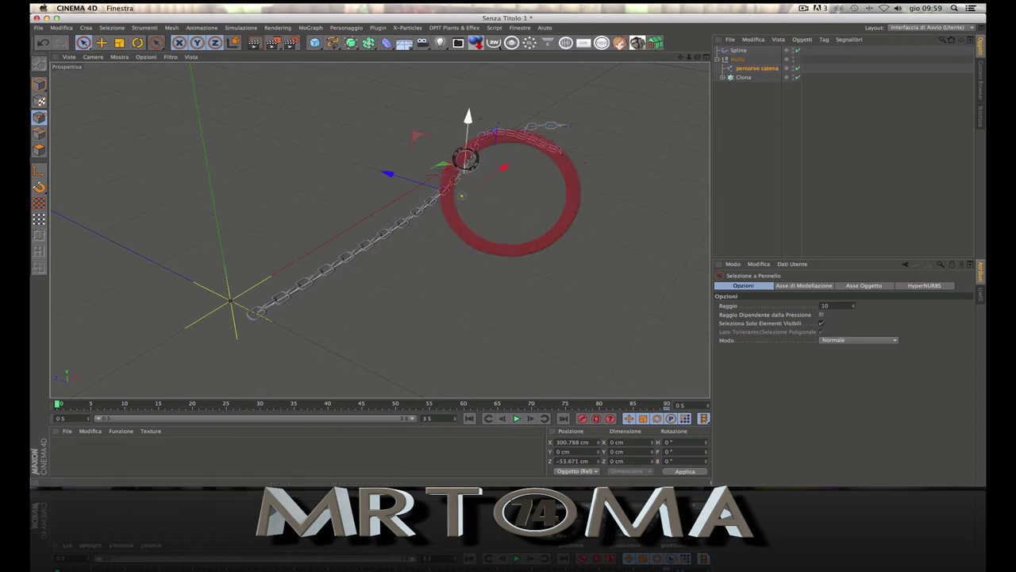
left_click_drag(468, 159, 468, 124)
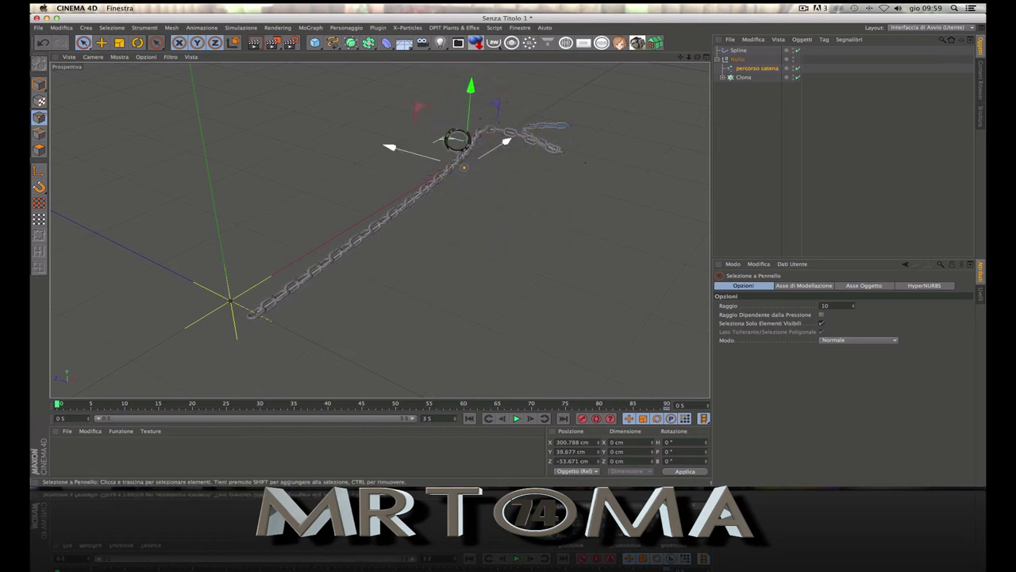
left_click_drag(465, 168, 569, 172)
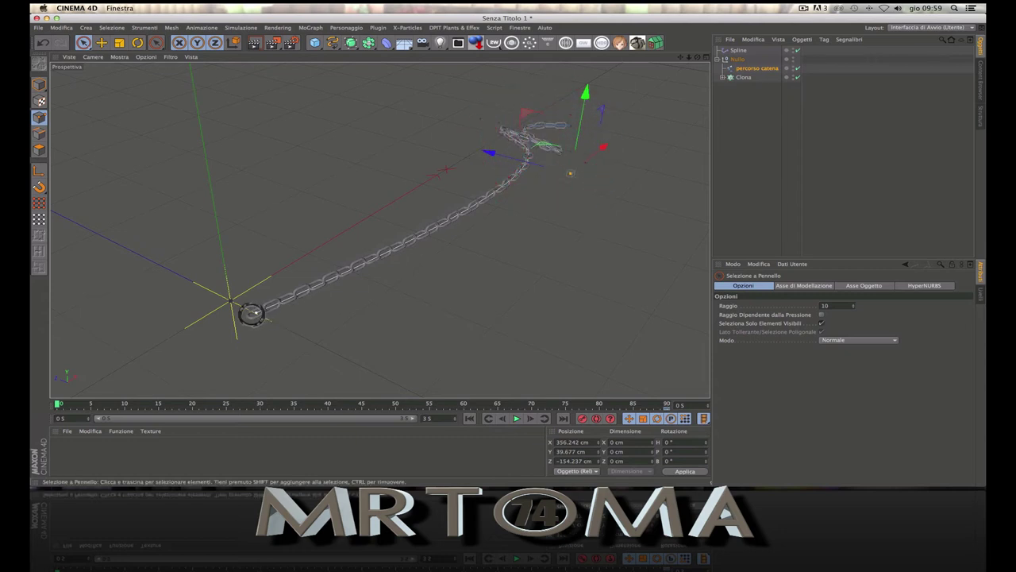
left_click_drag(254, 312, 531, 190)
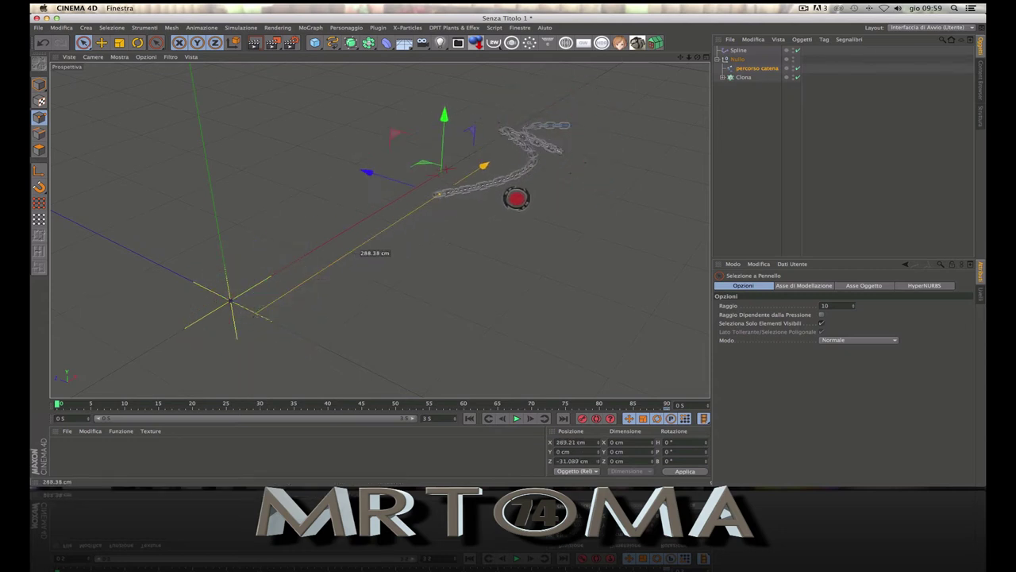
left_click_drag(466, 101, 508, 250)
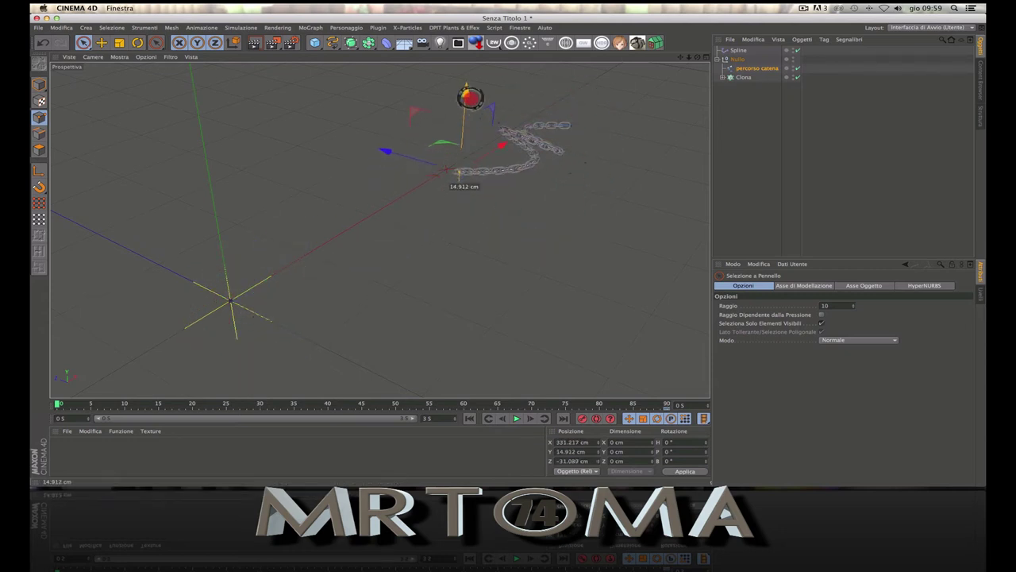
left_click_drag(495, 104, 559, 98)
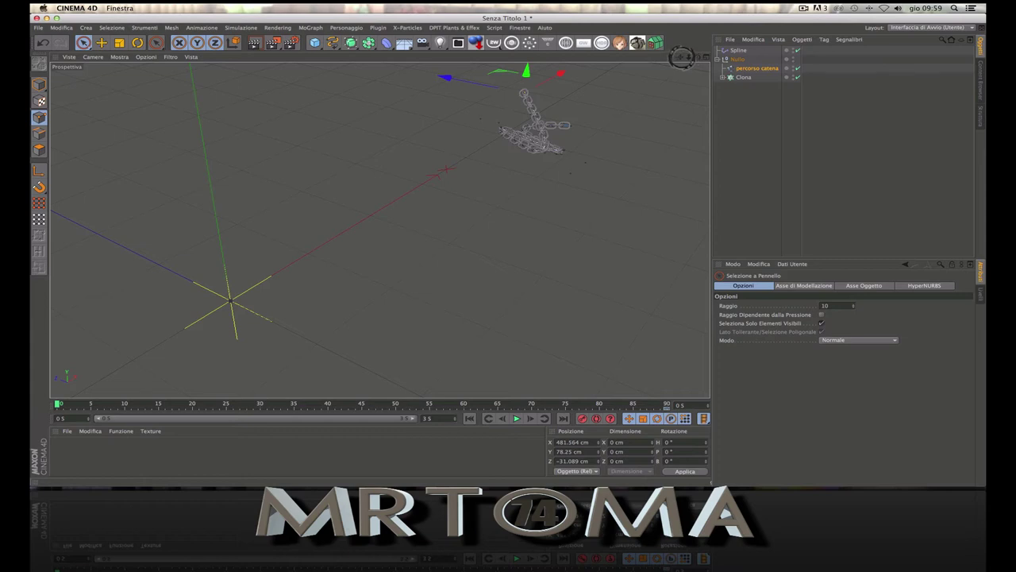
Step: Record a frame-0 keyframe for the chain's path object, storing its bunched, coiled shape
left_click_drag(681, 58, 379, 230)
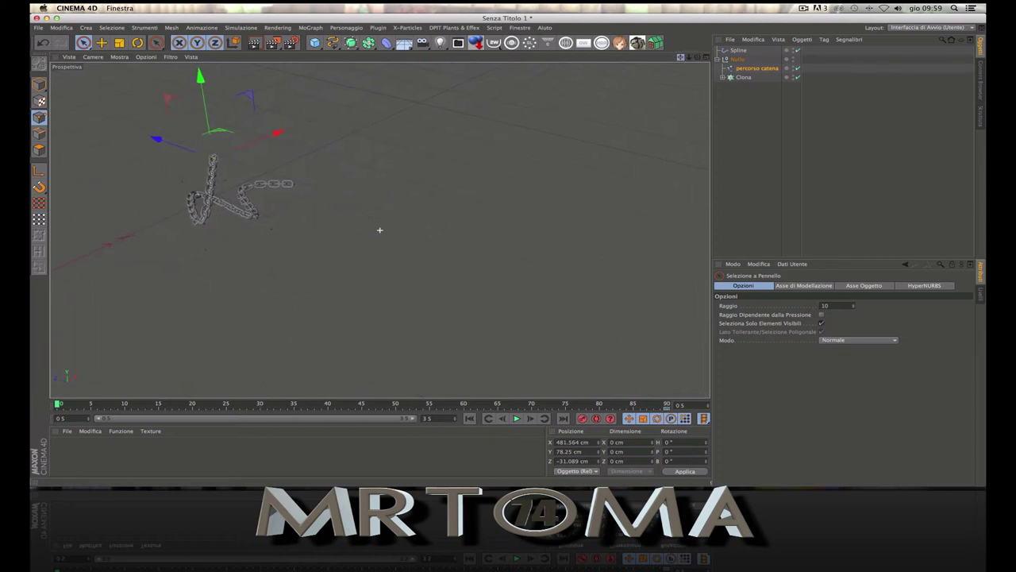
left_click(582, 418)
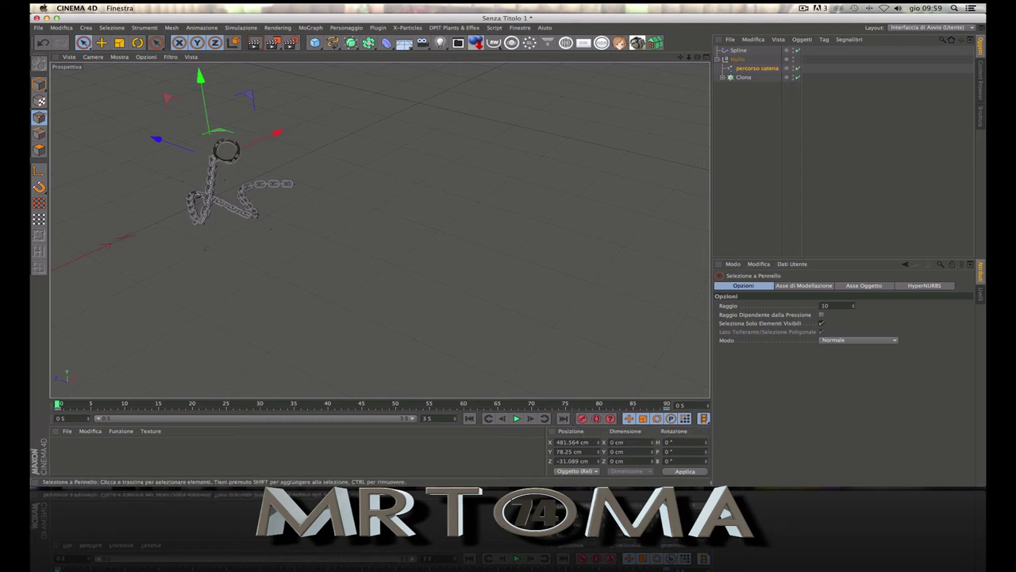
left_click(86, 42)
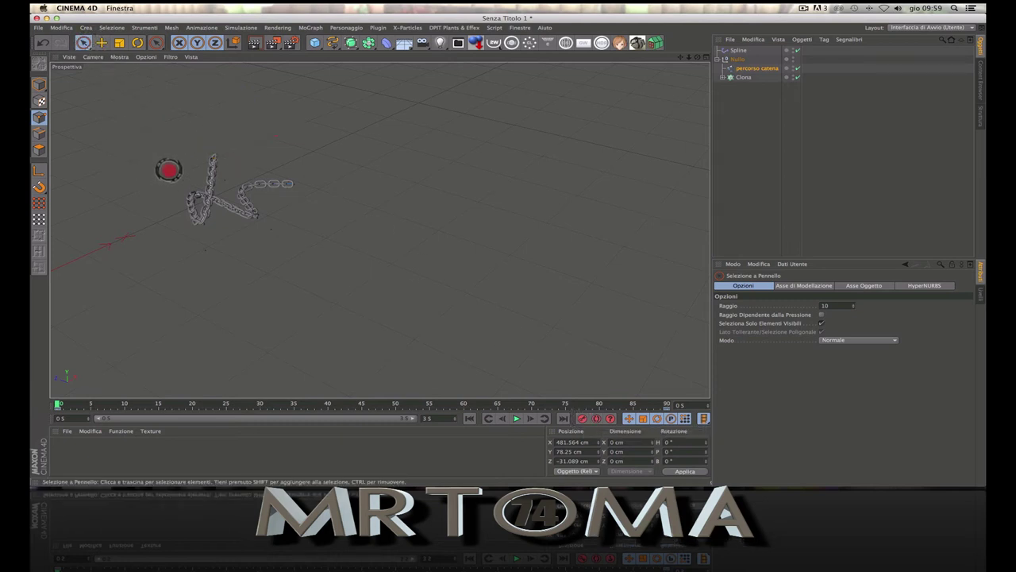
left_click_drag(168, 170, 213, 160)
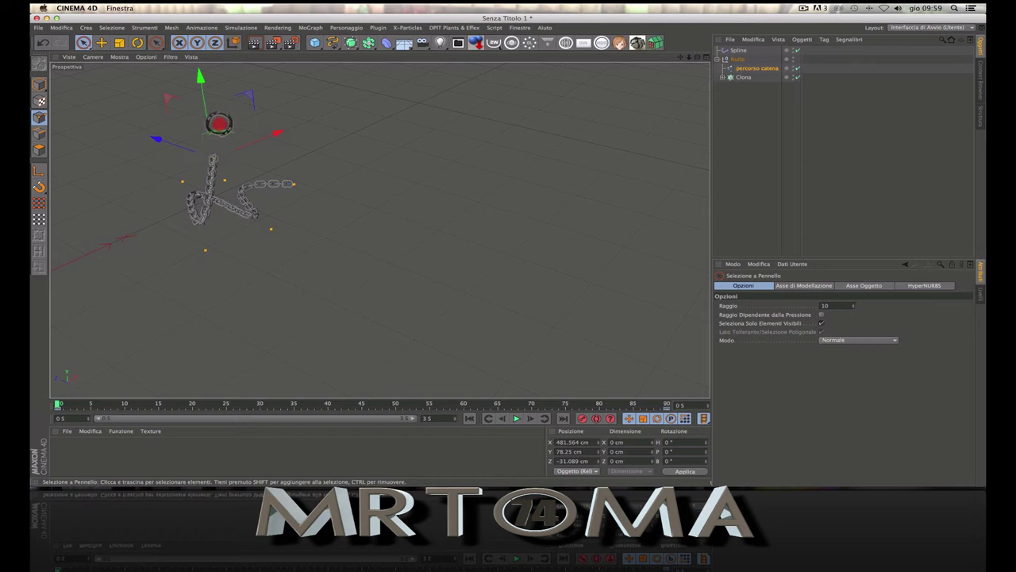
left_click(295, 217)
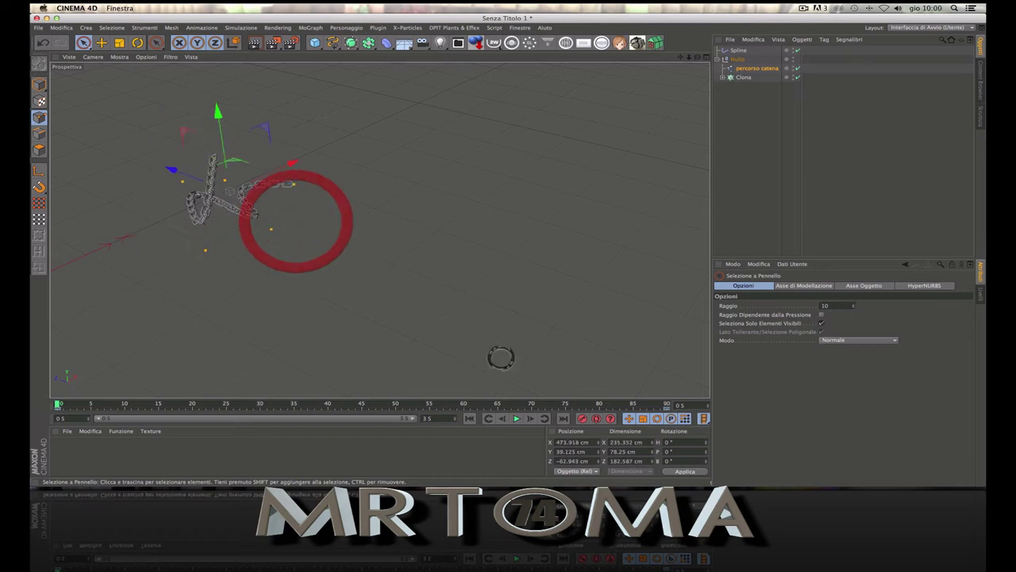
left_click(581, 417)
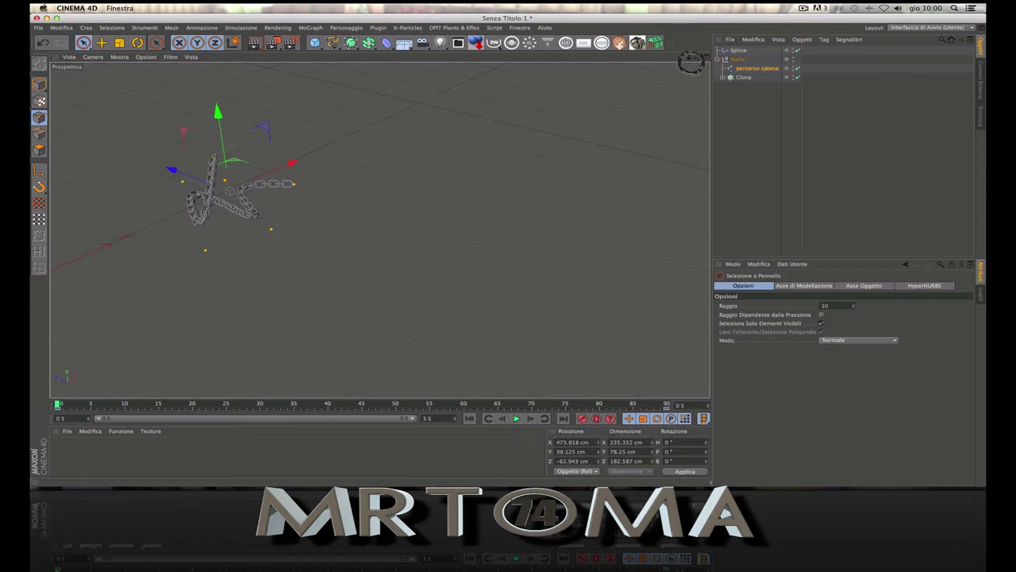
middle_click_drag(230, 191, 380, 229)
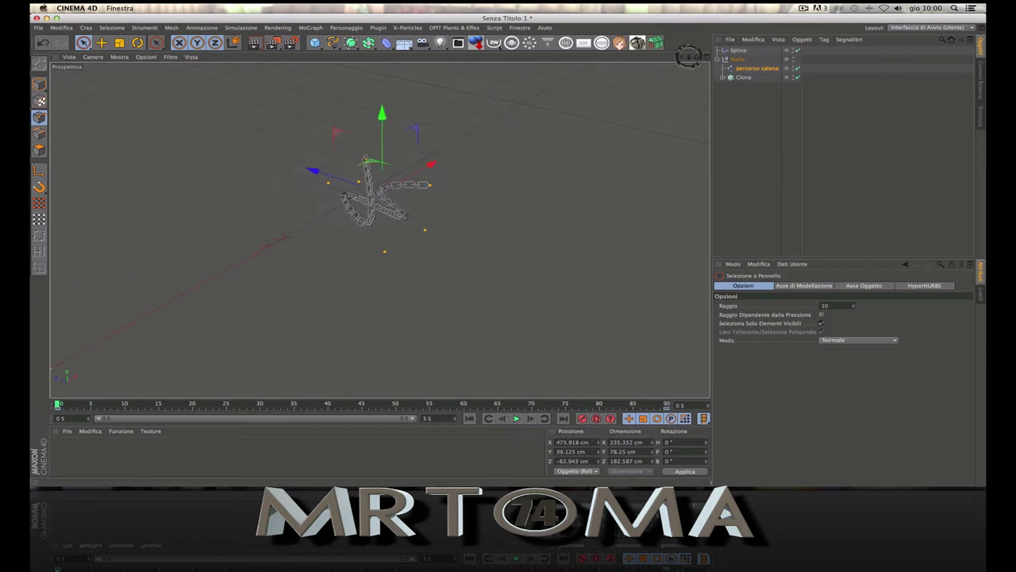
left_click_drag(687, 55, 699, 76)
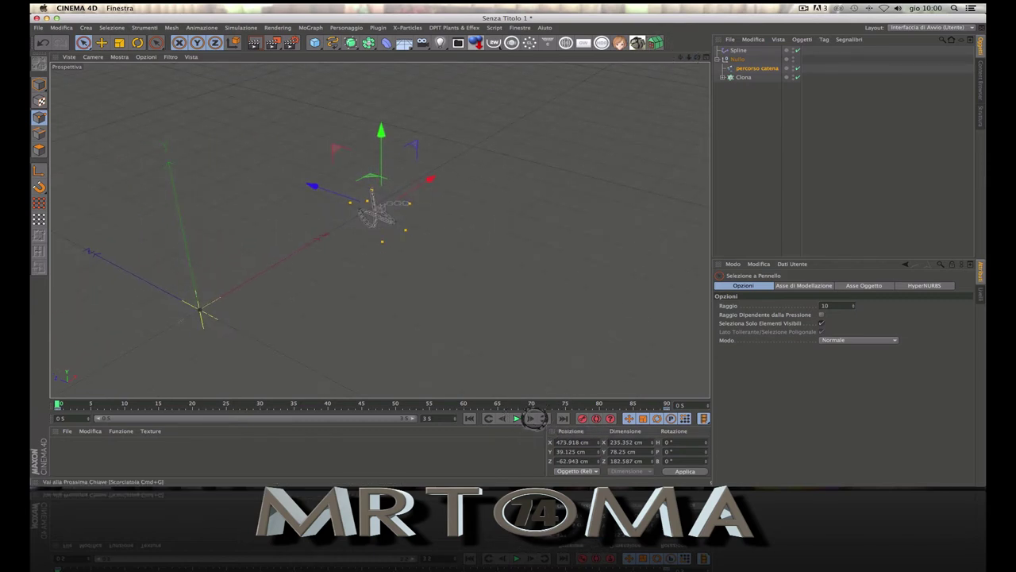
Step: Play the animation to watch the chain uncoil from its heap, then stop playback
left_click(516, 418)
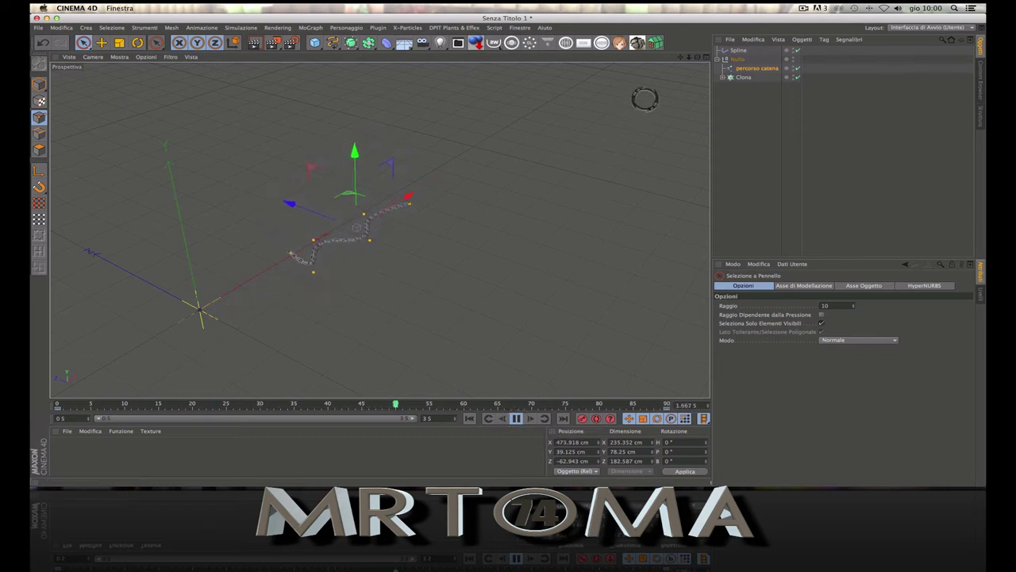
middle_click_drag(312, 257, 380, 229, "alt")
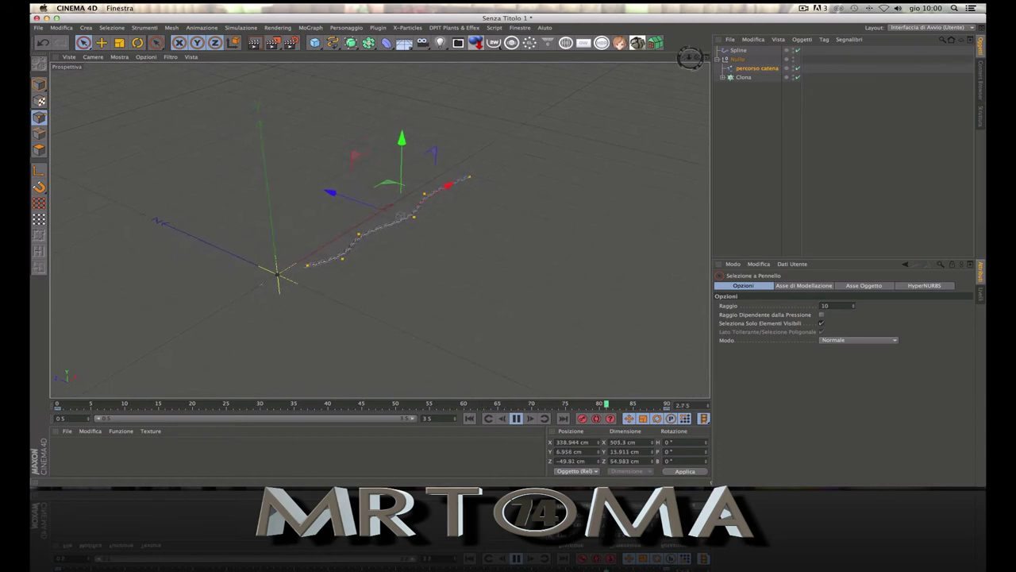
left_click_drag(379, 229, 380, 230, "alt")
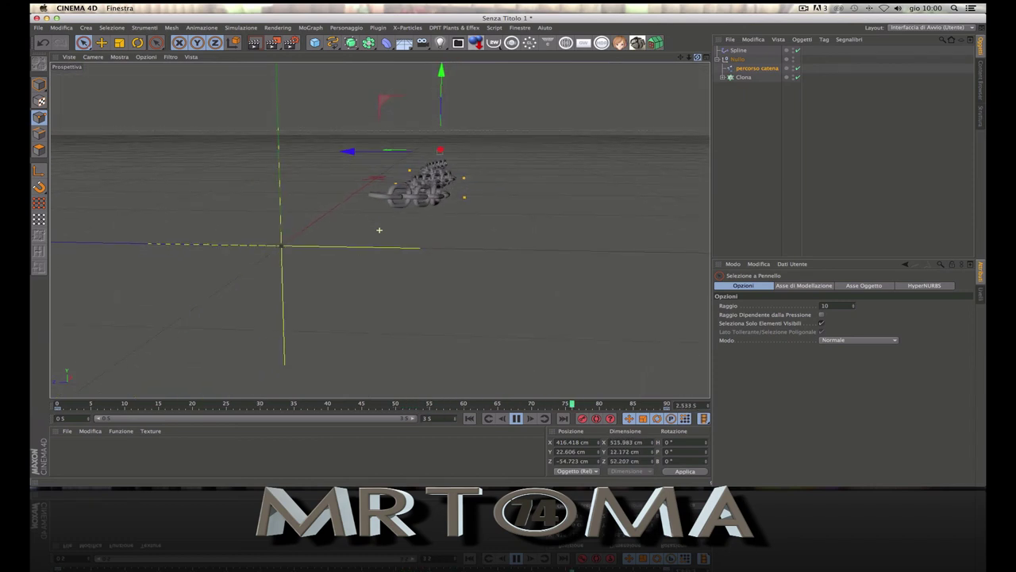
left_click_drag(379, 230, 379, 230, "alt")
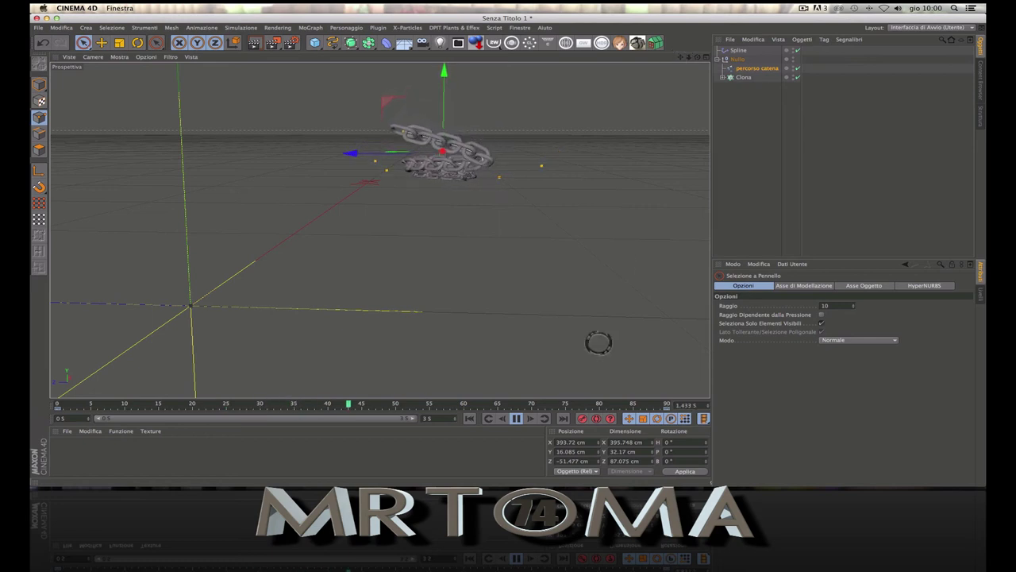
left_click(516, 418)
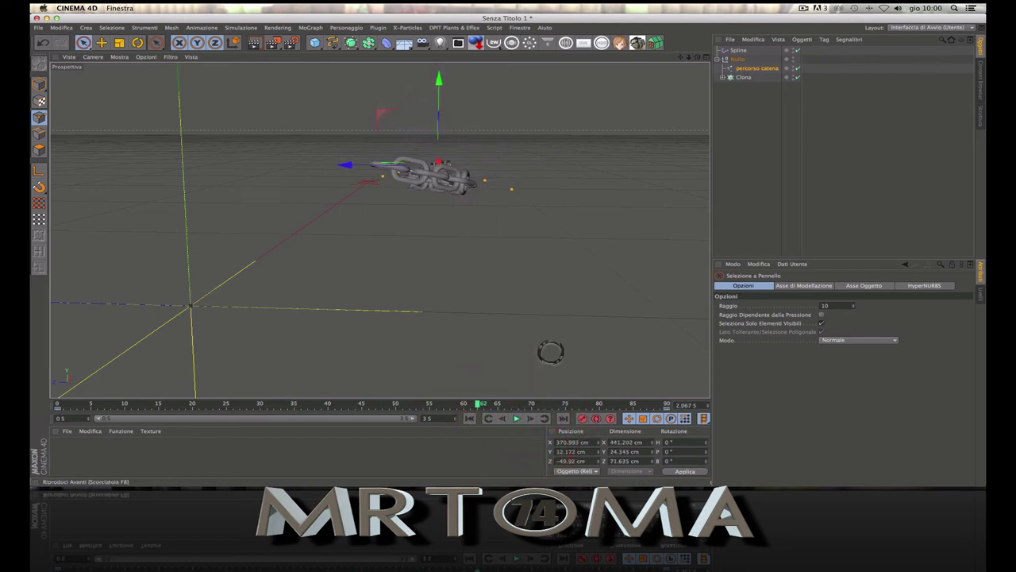
Step: Scrub the timeline to about frame 88 to view the chain stretched along its path
left_click_drag(681, 57, 380, 229)
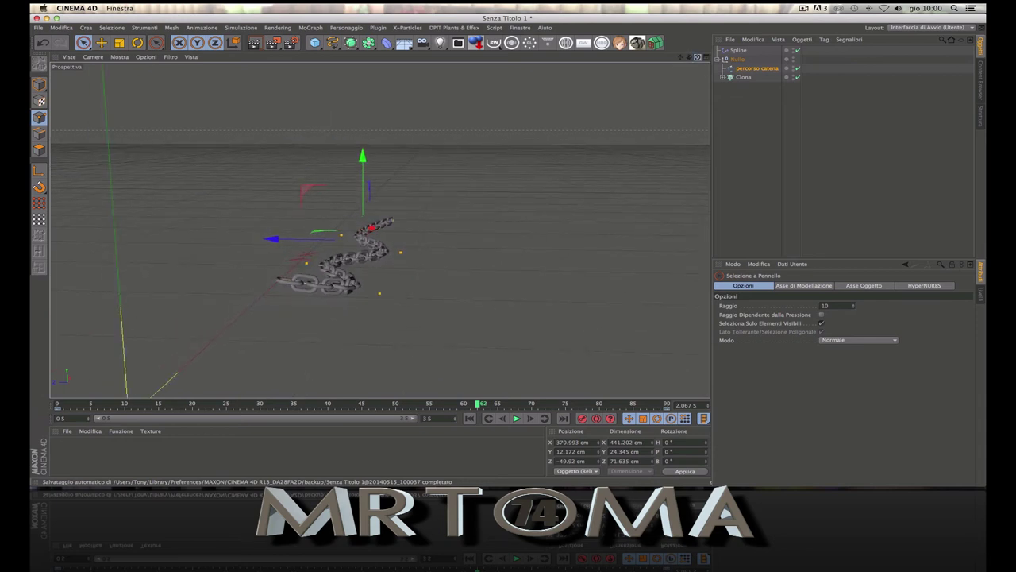
left_click_drag(690, 57, 380, 229)
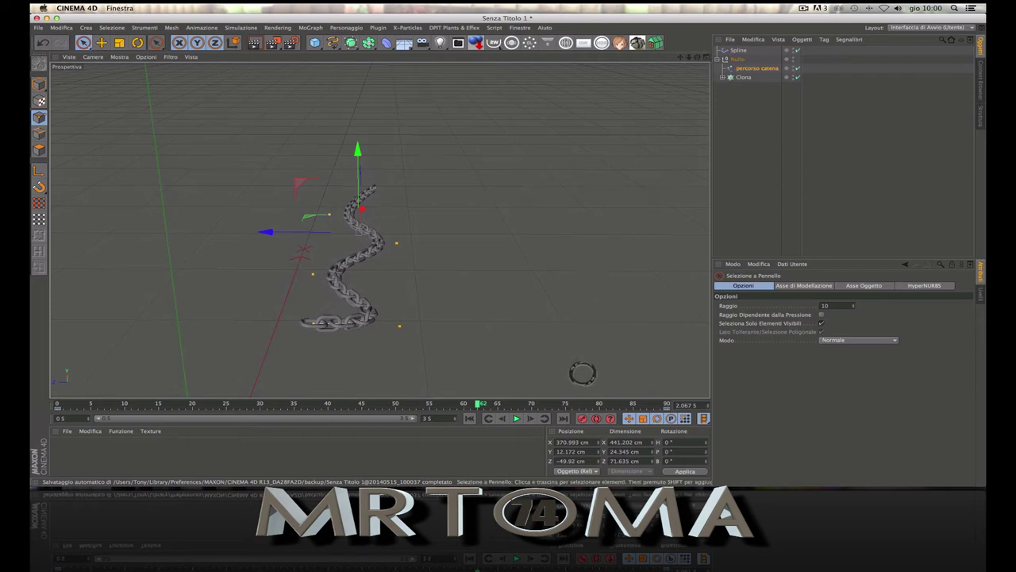
left_click_drag(514, 403, 667, 405)
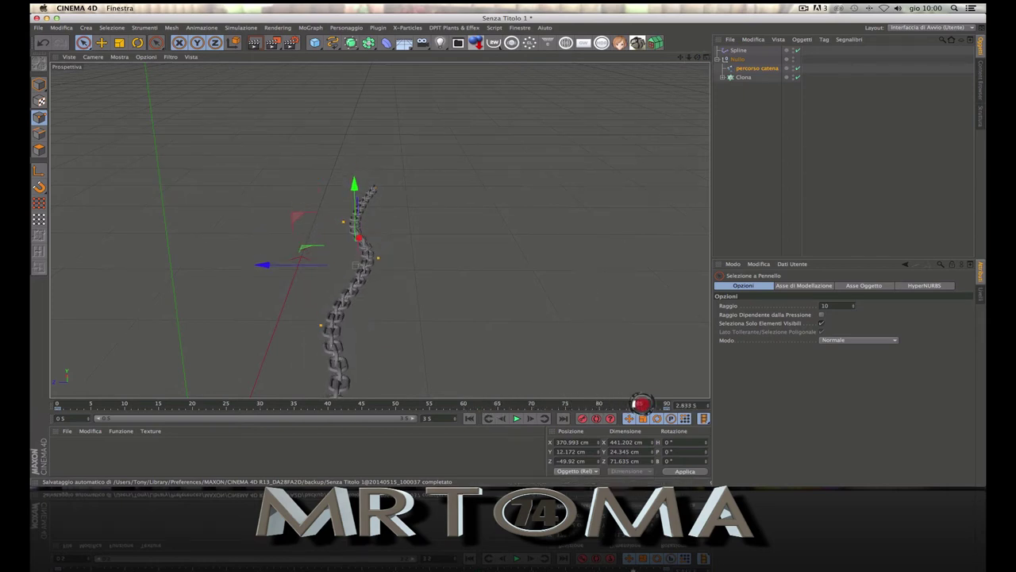
left_click_drag(689, 59, 661, 81)
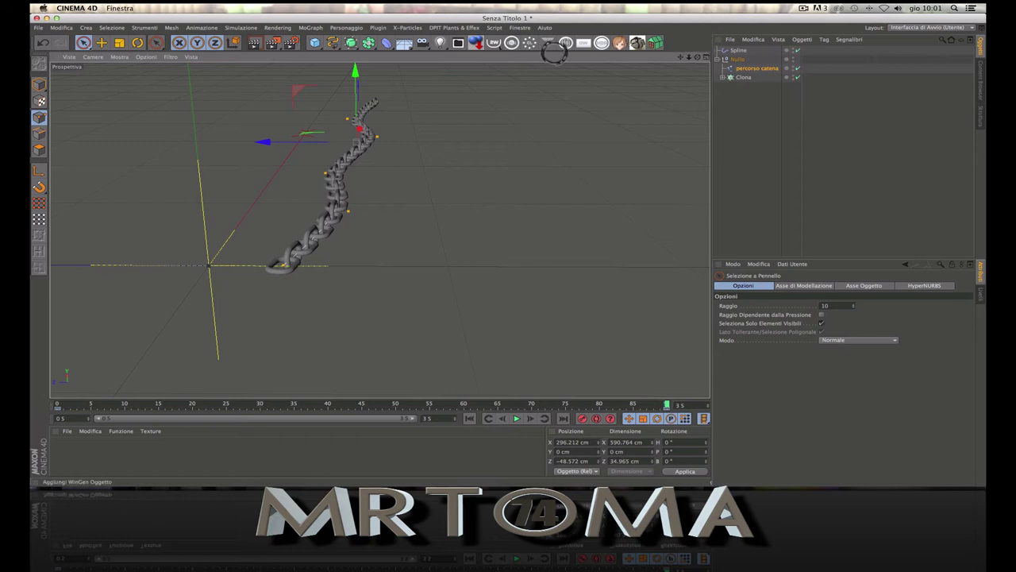
Step: Add a Cube primitive to the scene beside the chain
left_click(314, 42)
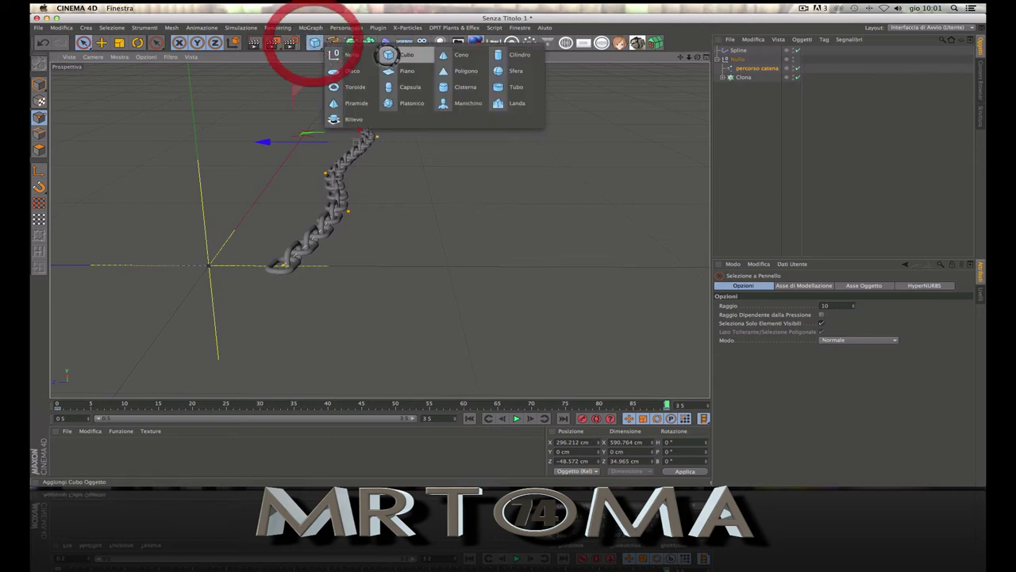
left_click(403, 52)
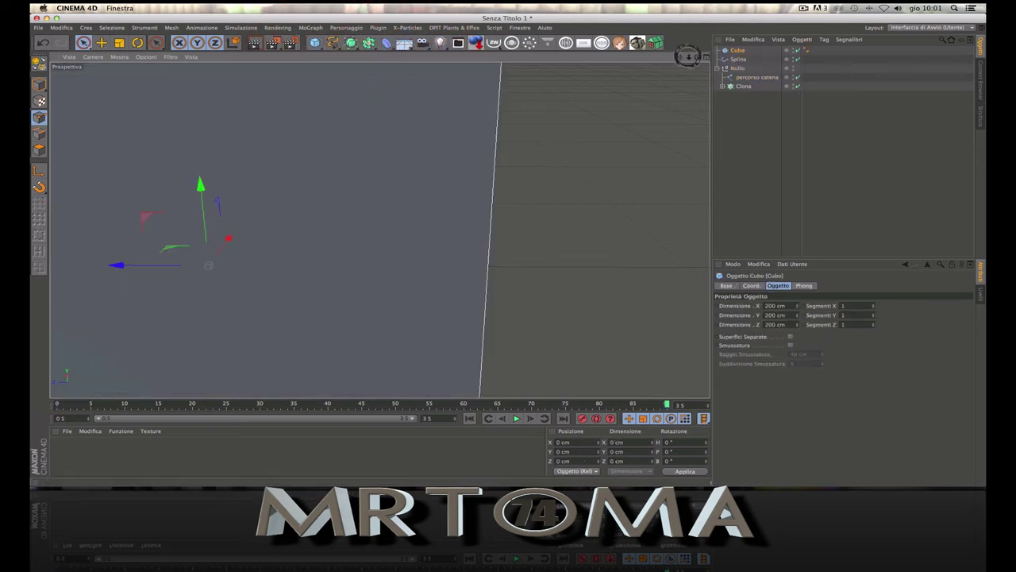
scroll(379, 230, "down", 3)
scroll(380, 229, "down", 2)
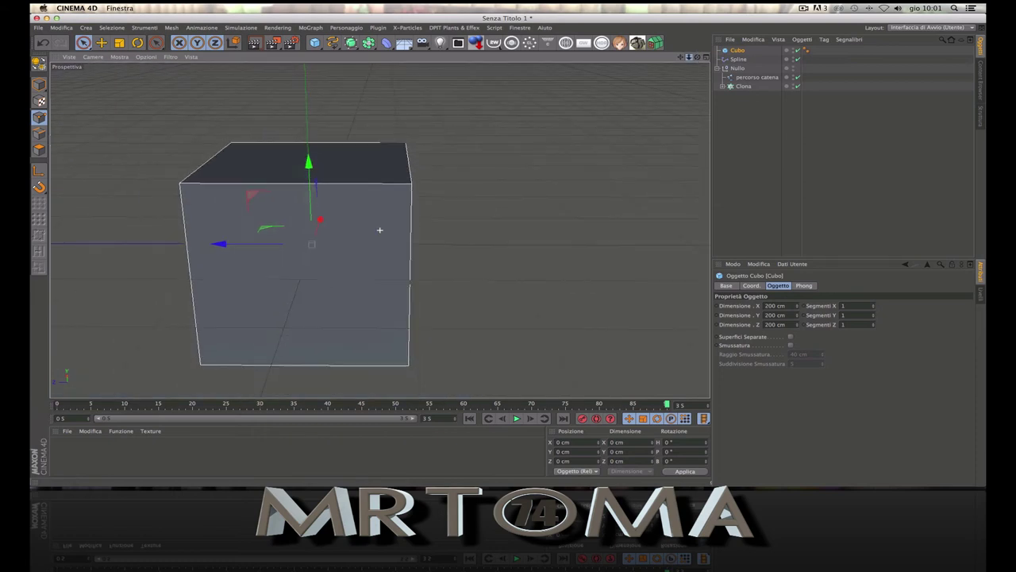
left_click_drag(378, 229, 379, 230, "alt")
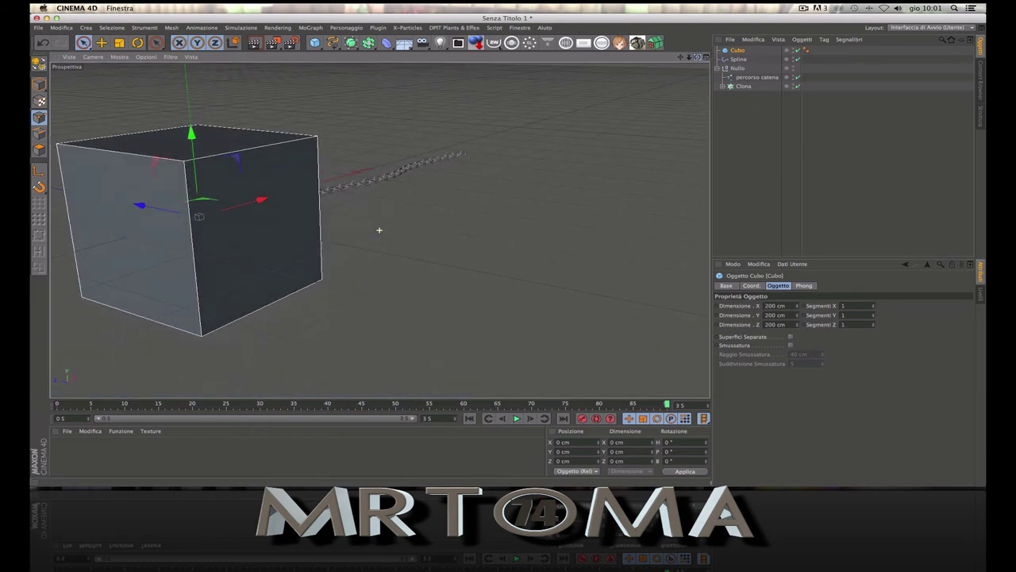
Step: Set the cube's Dimensione X, Y and Z to 40 cm
left_click(772, 305)
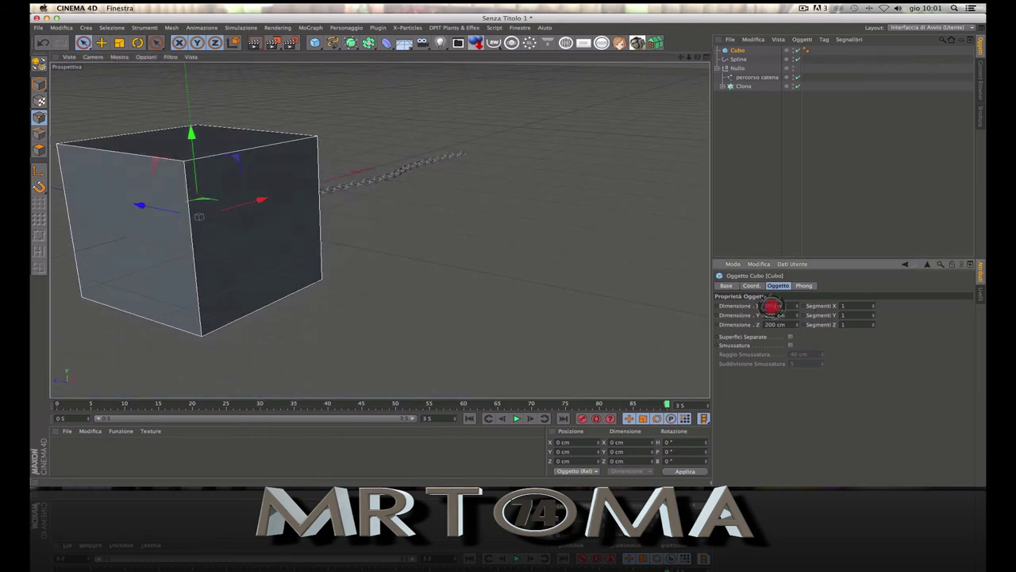
type("2")
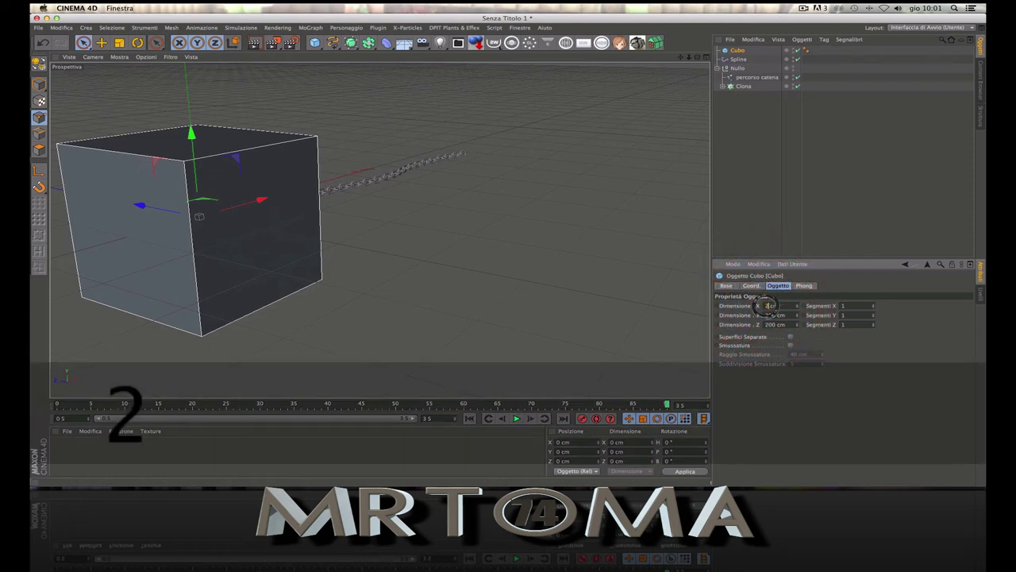
type("0")
left_click(896, 325)
left_click(771, 315)
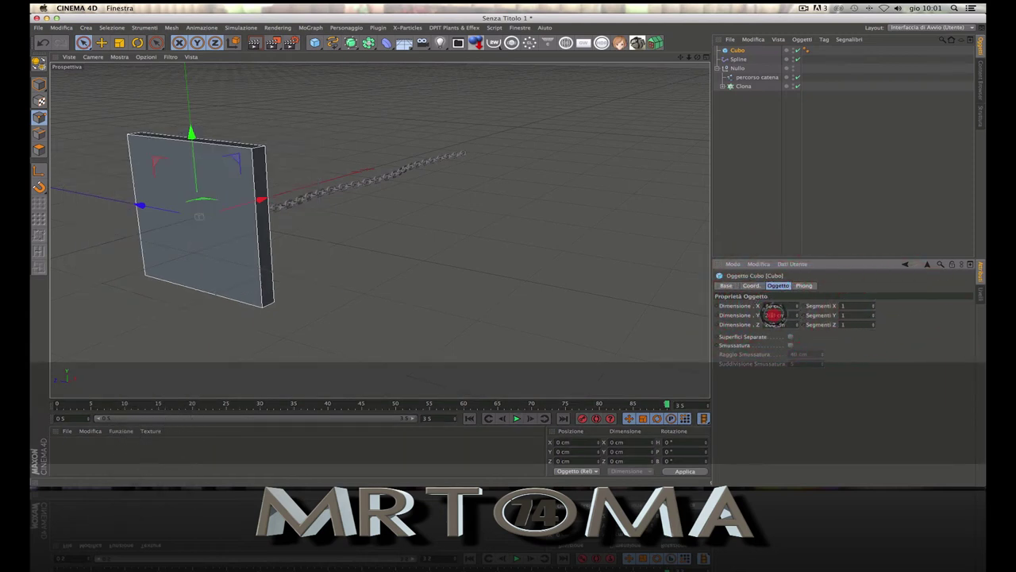
type("20")
left_click(915, 324)
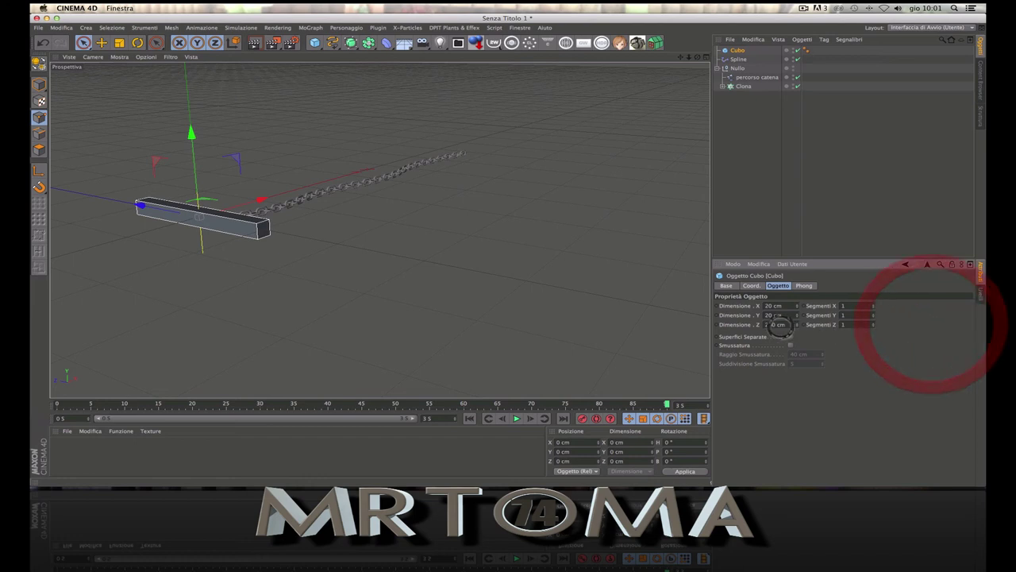
left_click(776, 325)
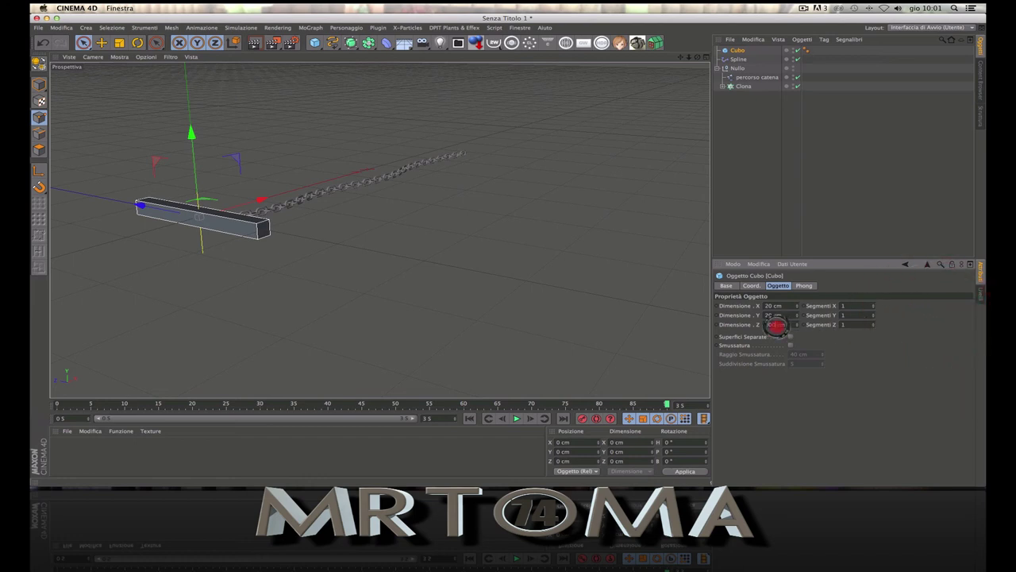
left_click(905, 328)
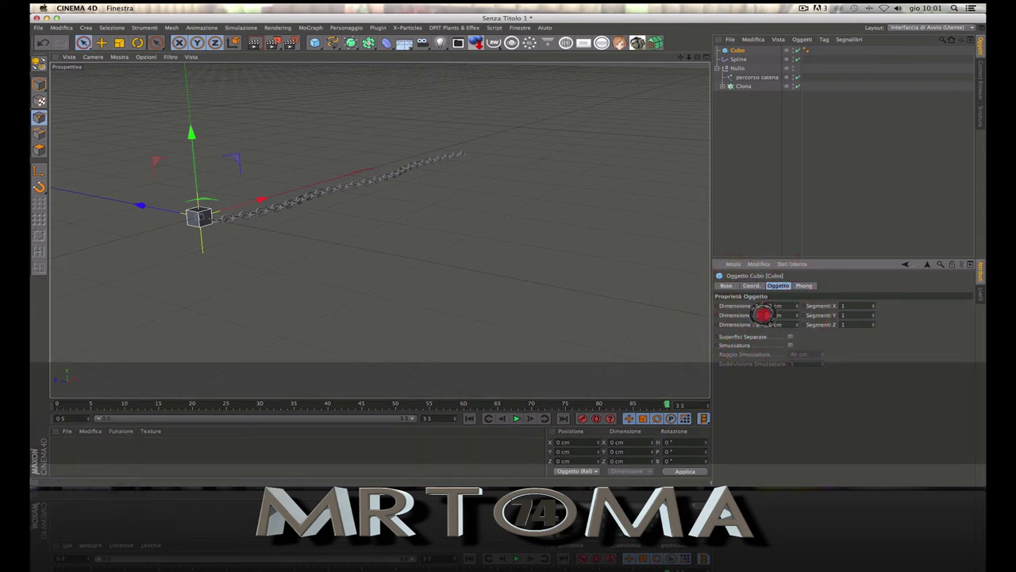
type("40")
key("Return")
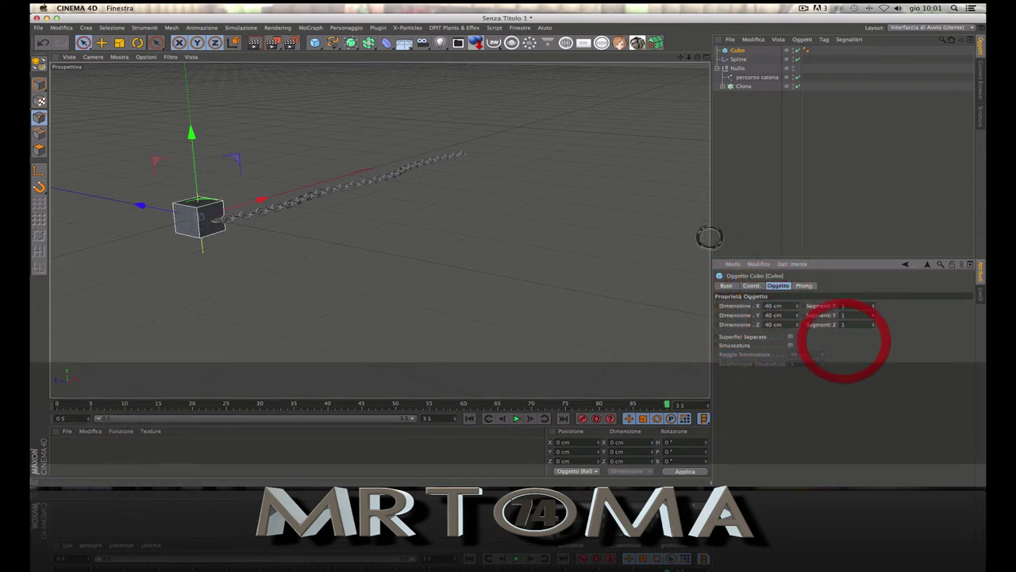
Step: In the four-view layout, move the cube to the chain's starting end in the Top view
middle_click_drag(379, 230, 423, 264, "alt")
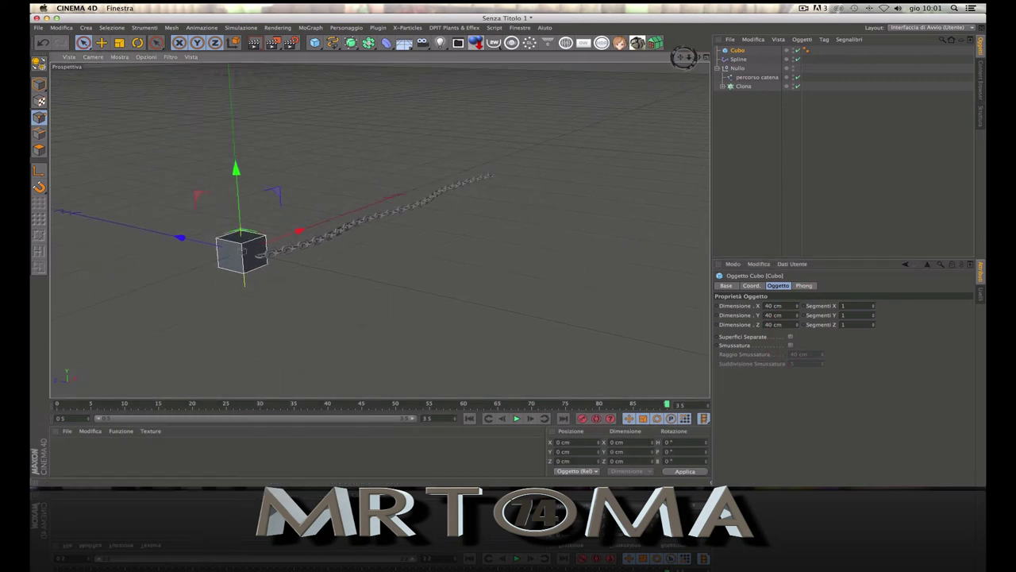
left_click(704, 56)
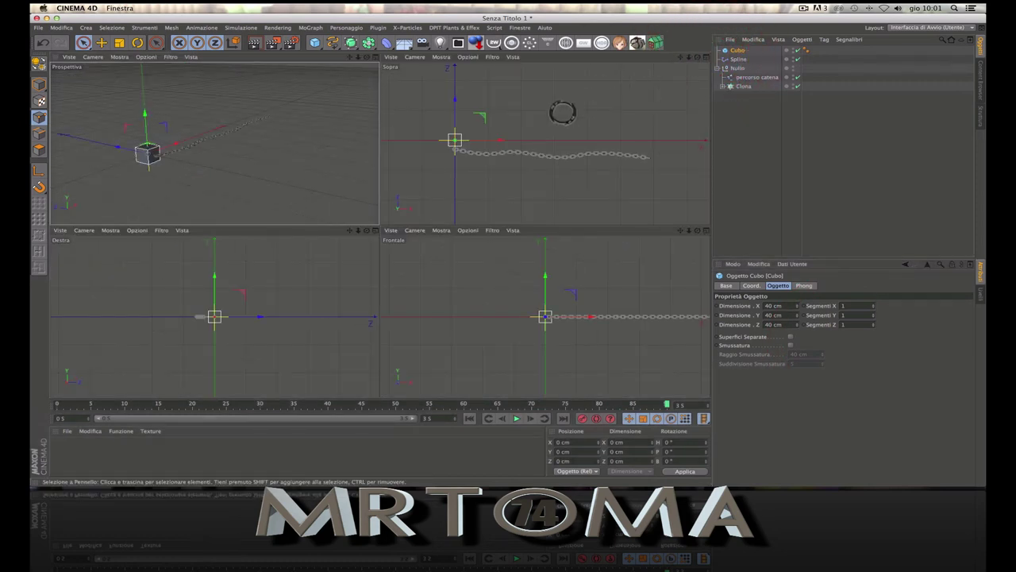
left_click_drag(483, 114, 475, 124)
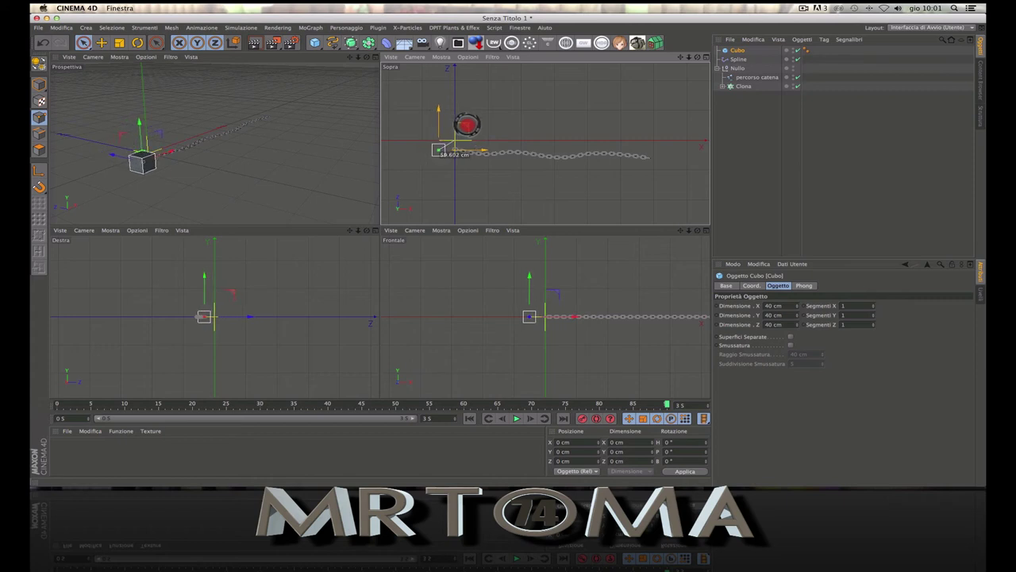
left_click_drag(474, 124, 471, 120)
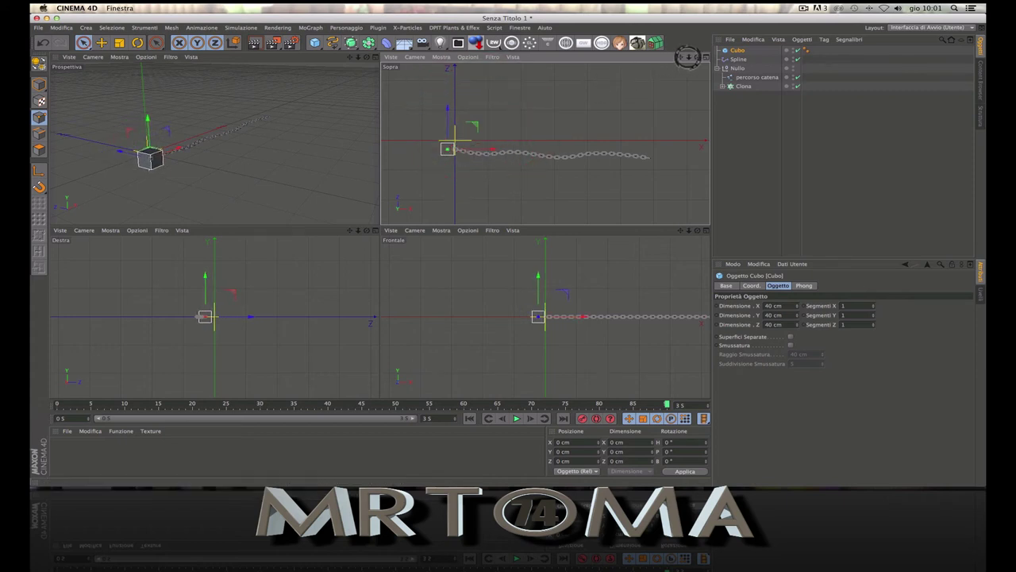
scroll(544, 143, "up", 1)
scroll(545, 142, "up", 2)
left_click_drag(680, 58, 544, 143)
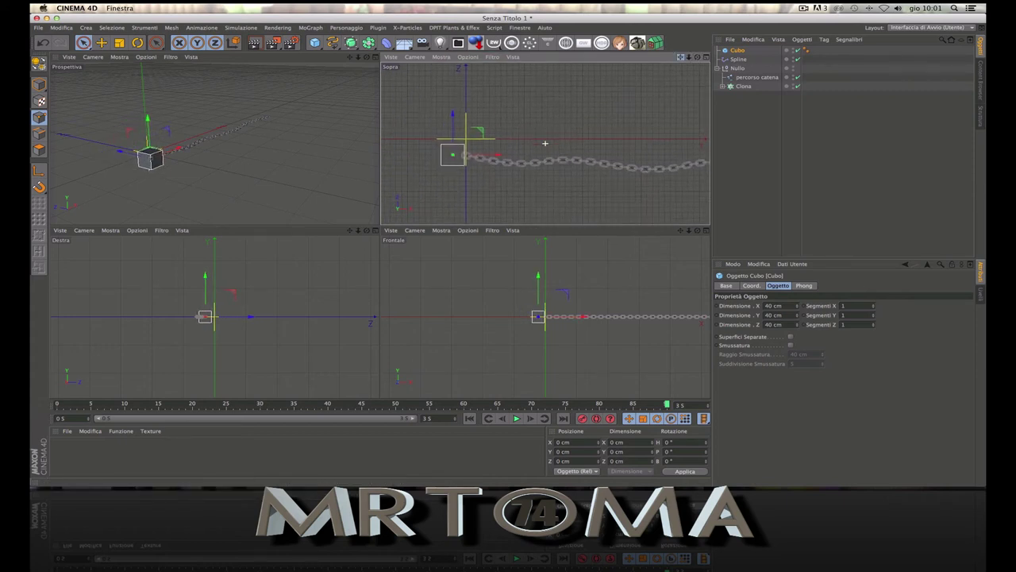
left_click_drag(687, 58, 581, 107)
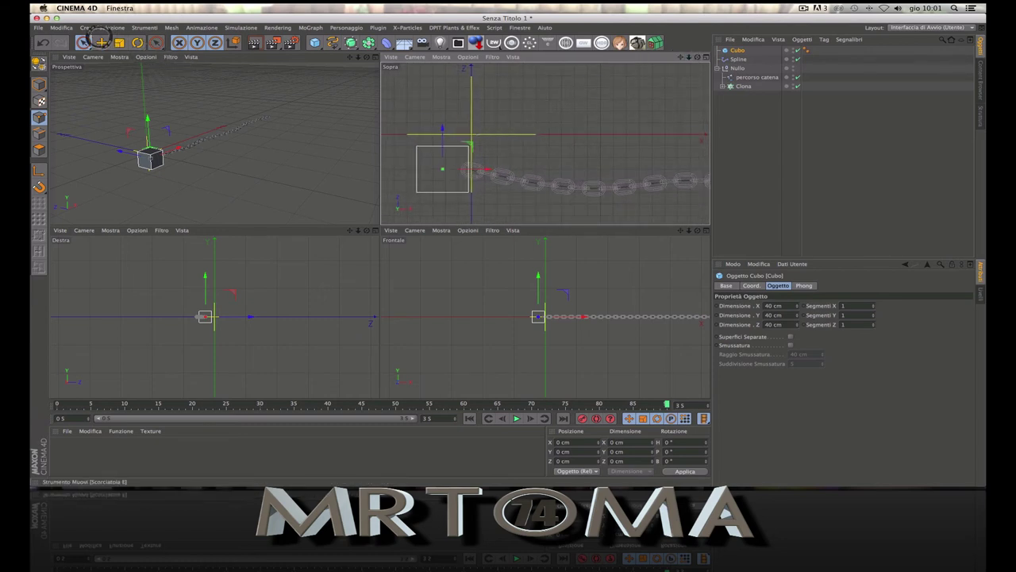
Step: Rotate the cube about 14°, nudge it onto the chain, and maximize the Perspective view
left_click(138, 42)
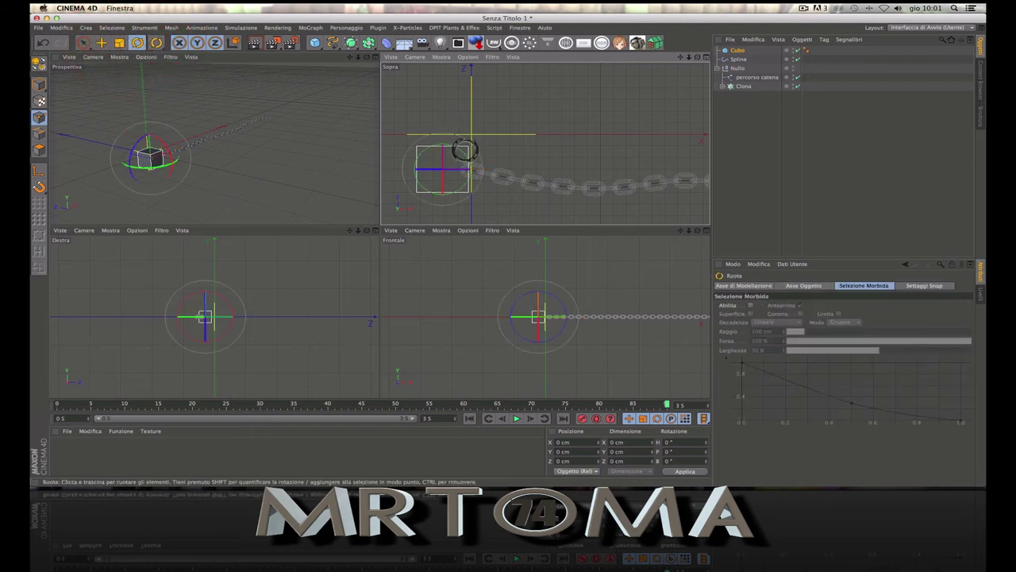
left_click_drag(468, 152, 470, 157)
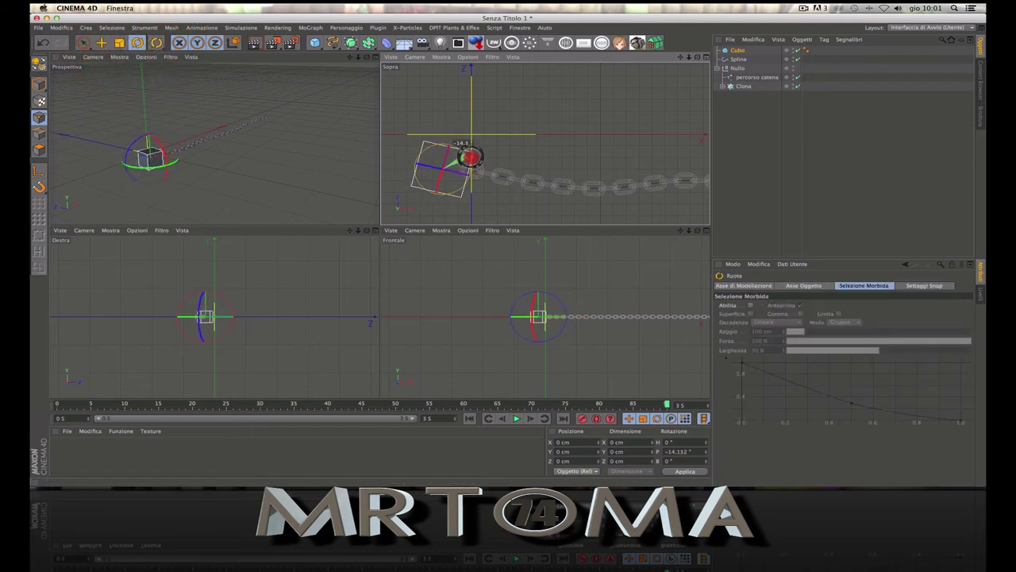
left_click(102, 42)
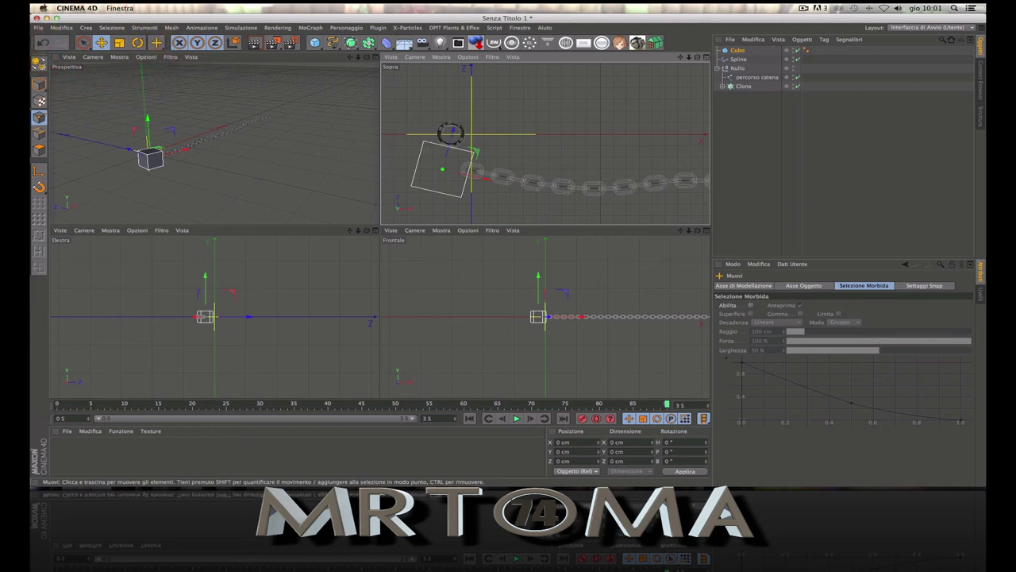
mouse_move(448, 131)
left_mouse_down()
mouse_move(456, 127)
mouse_move(442, 125)
left_mouse_up()
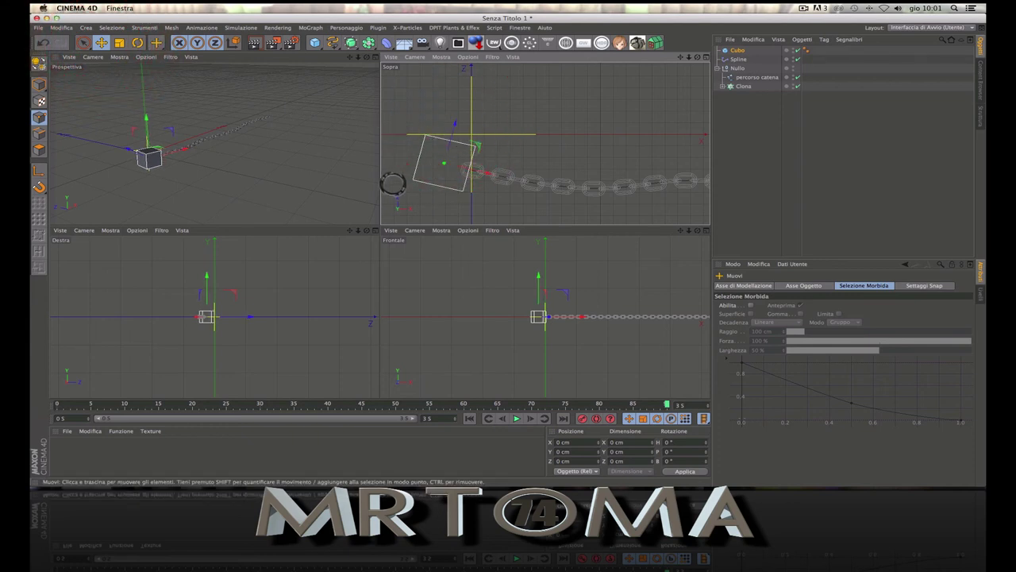
middle_click(375, 61)
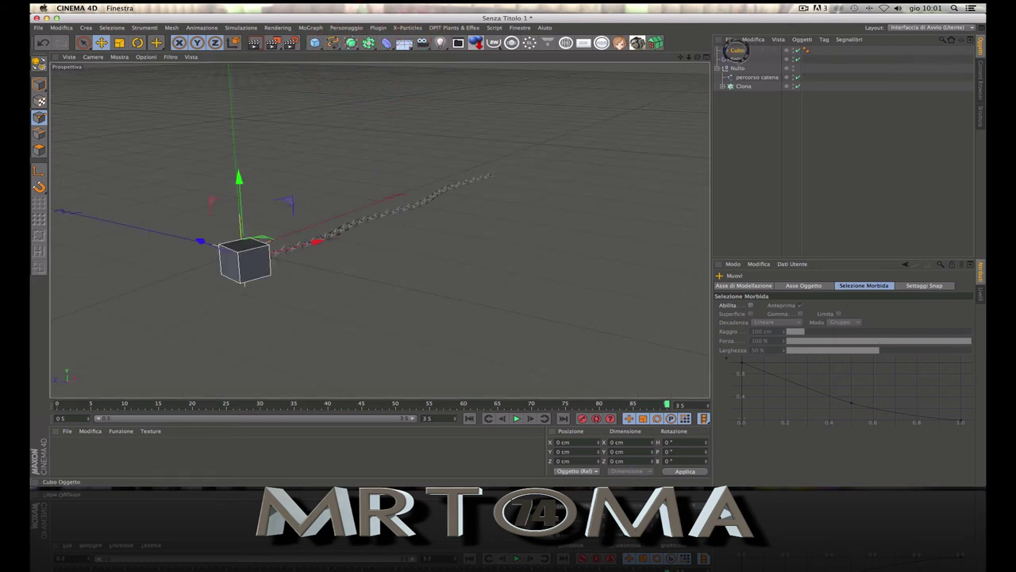
Step: Add a MoGraph Clona object and place Cubo inside it
left_click(736, 50)
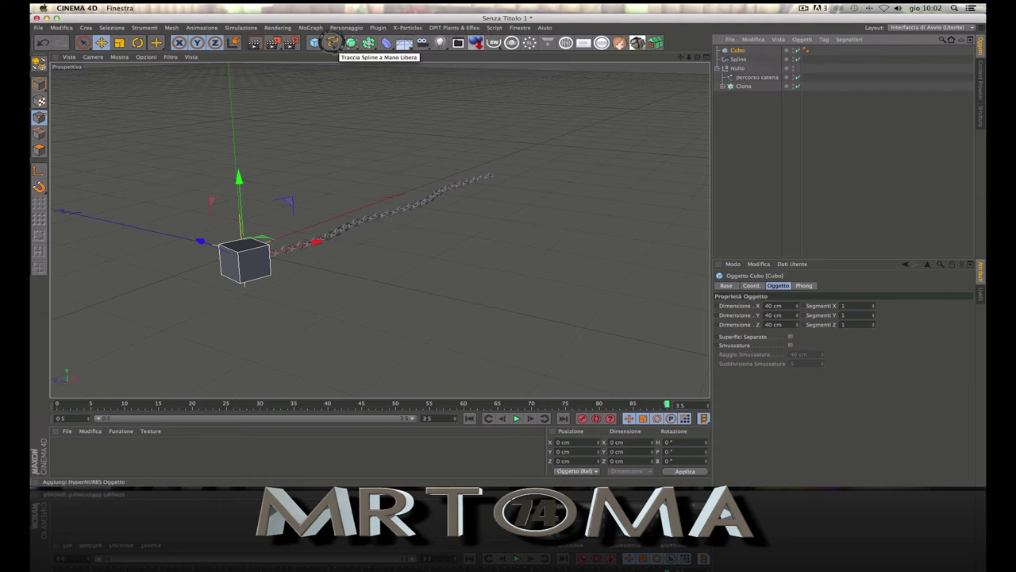
left_click(316, 25)
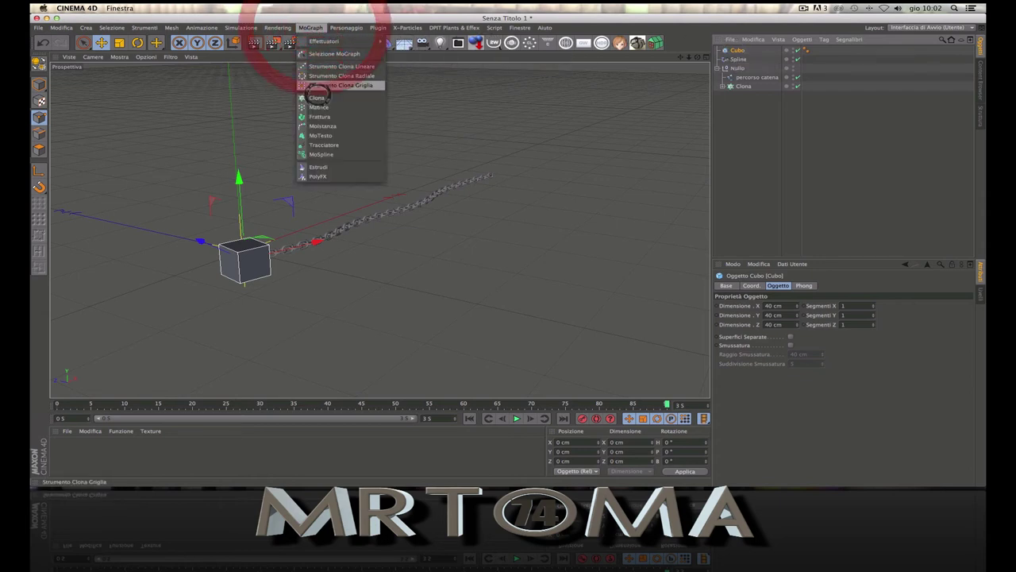
left_click(325, 86)
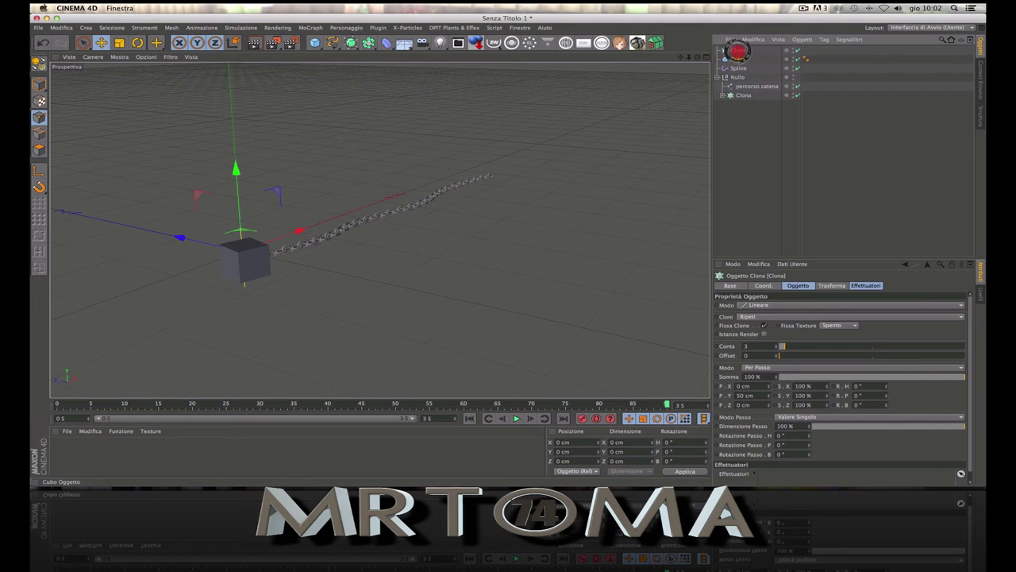
left_click_drag(737, 50, 740, 48)
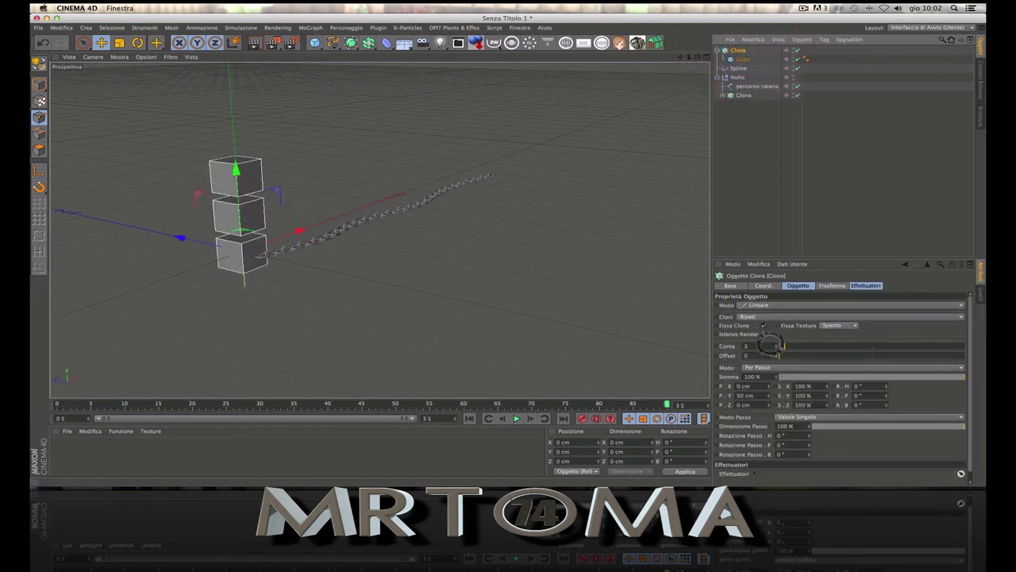
Step: Set the cloner to 1 clone with position offset X 10 cm and Y 0 cm
left_click(777, 349)
left_click(777, 350)
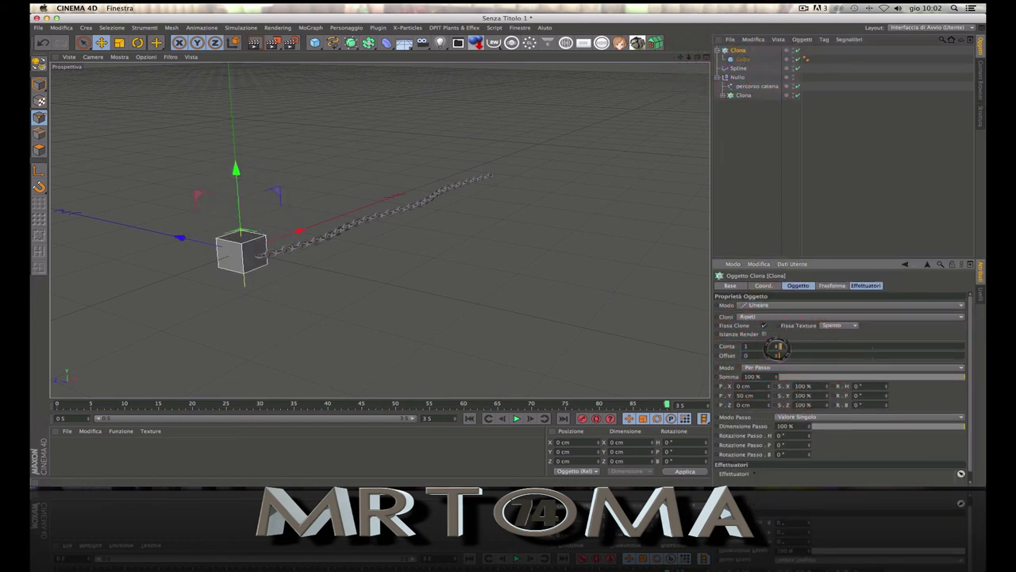
left_click(777, 349)
left_click(777, 344)
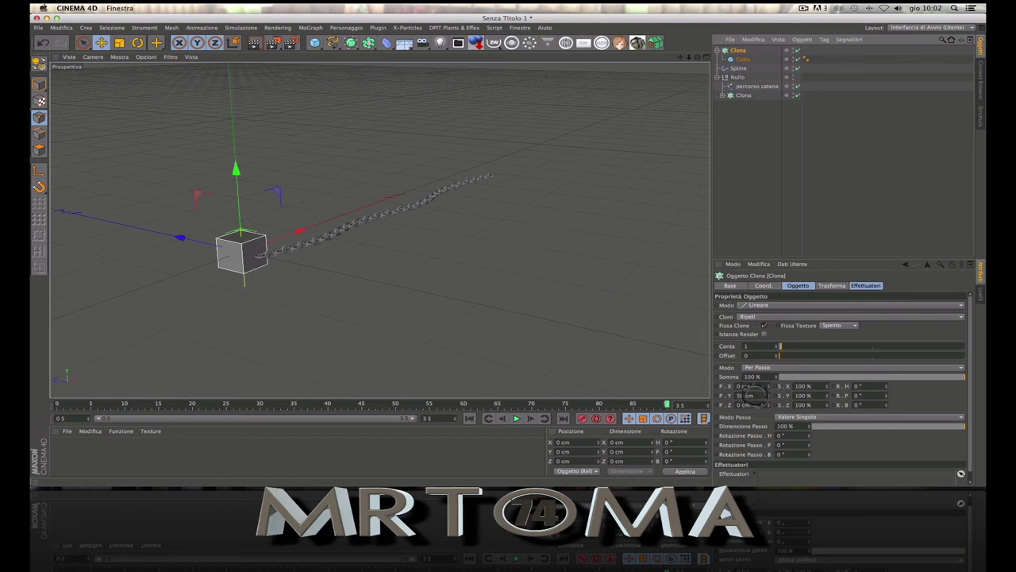
left_click(747, 395)
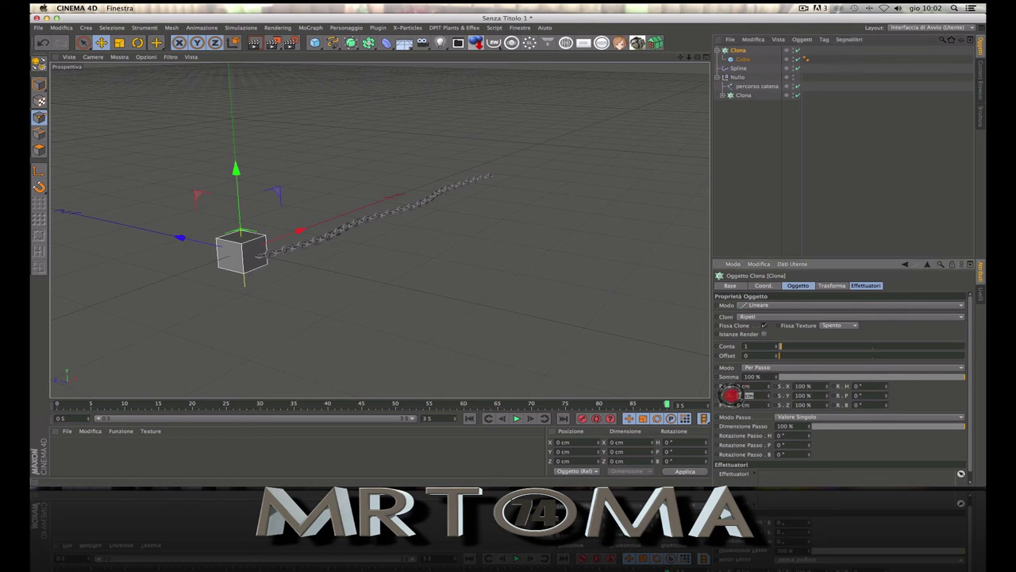
left_click(734, 395)
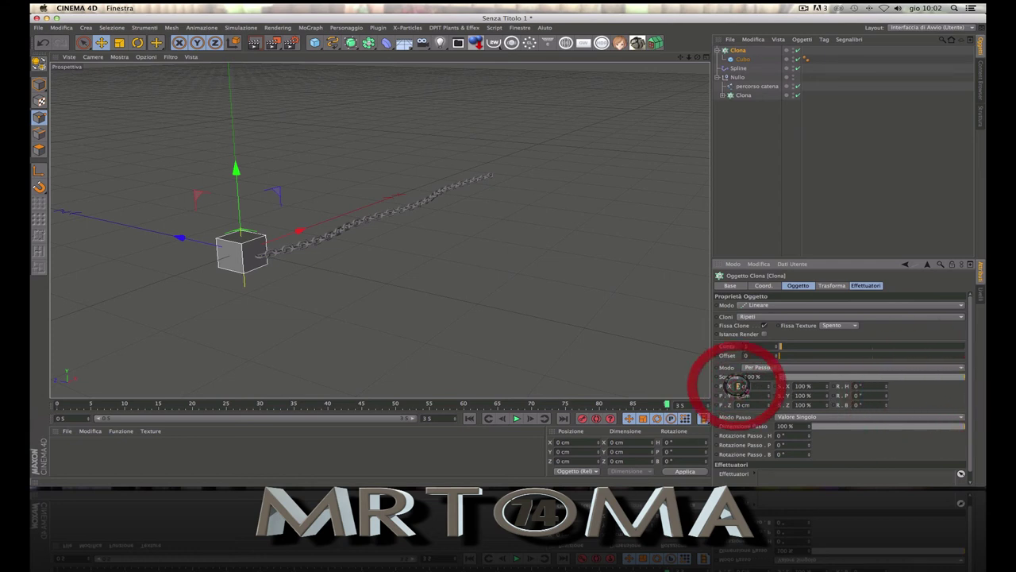
type("10")
left_click(904, 400)
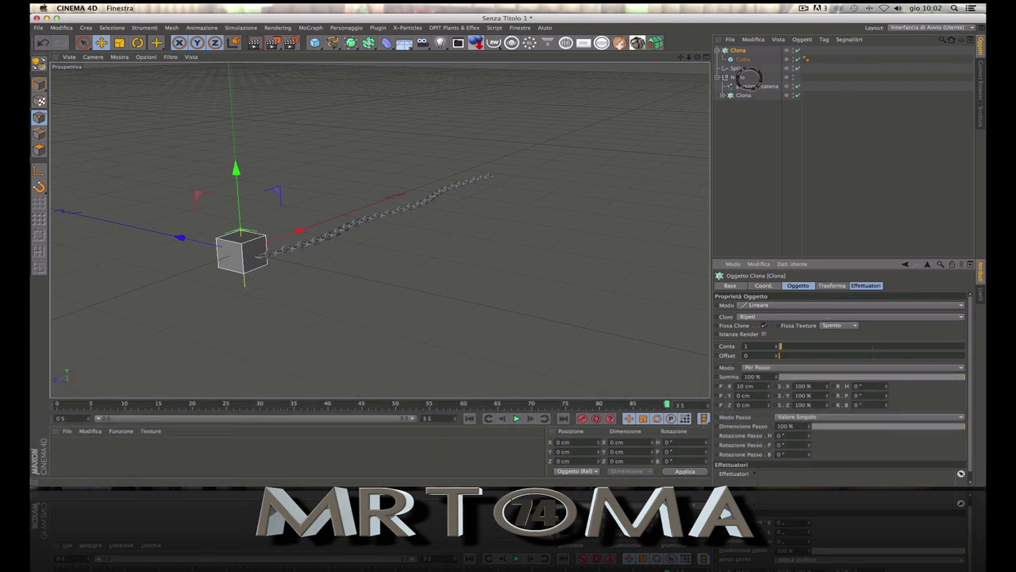
Step: Add a Spline effector and link the 'percorso catena' spline as its path
left_click(308, 27)
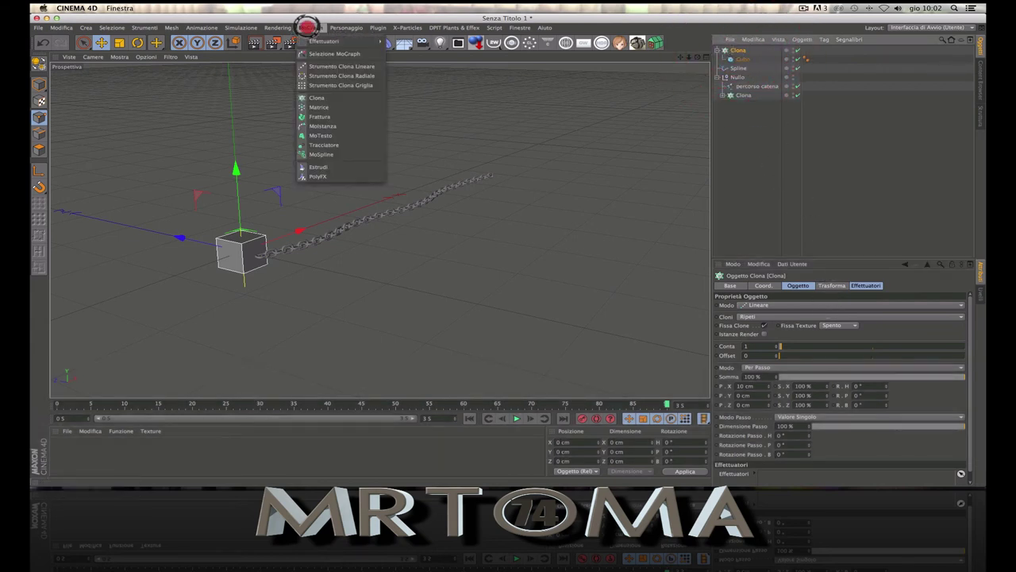
left_click(326, 40)
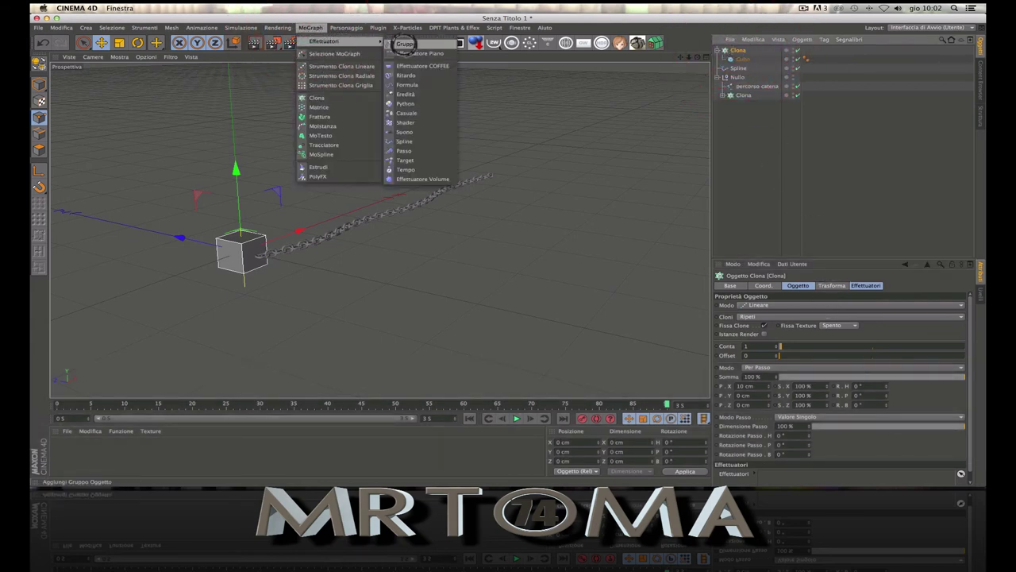
left_click(405, 140)
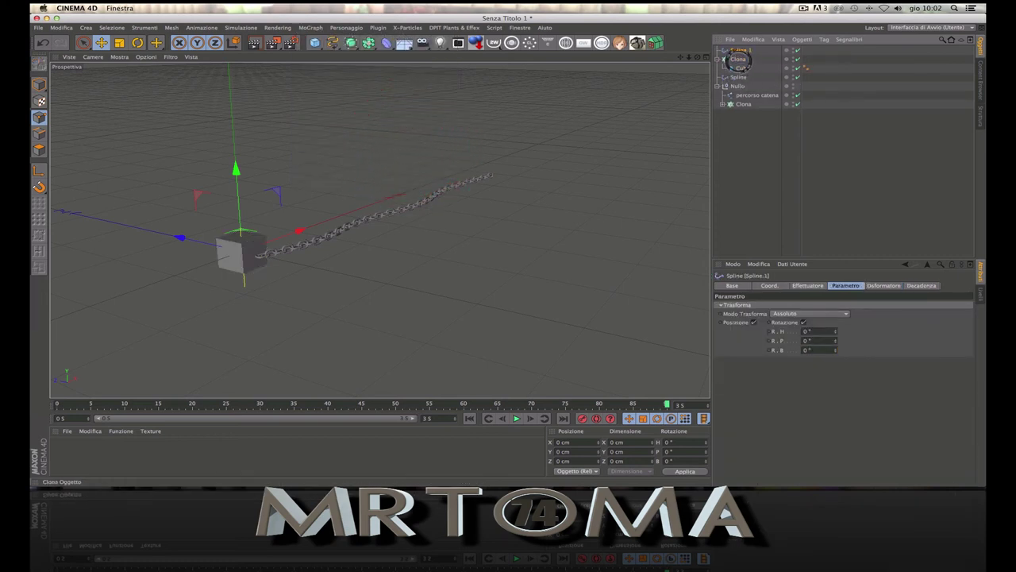
left_click(738, 50)
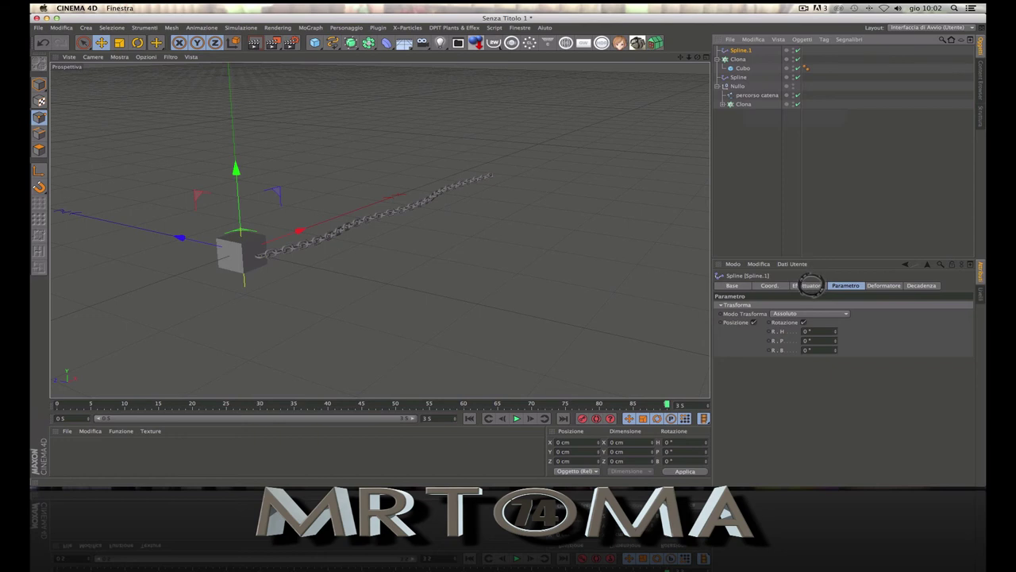
left_click(810, 286)
left_click_drag(746, 96, 790, 286)
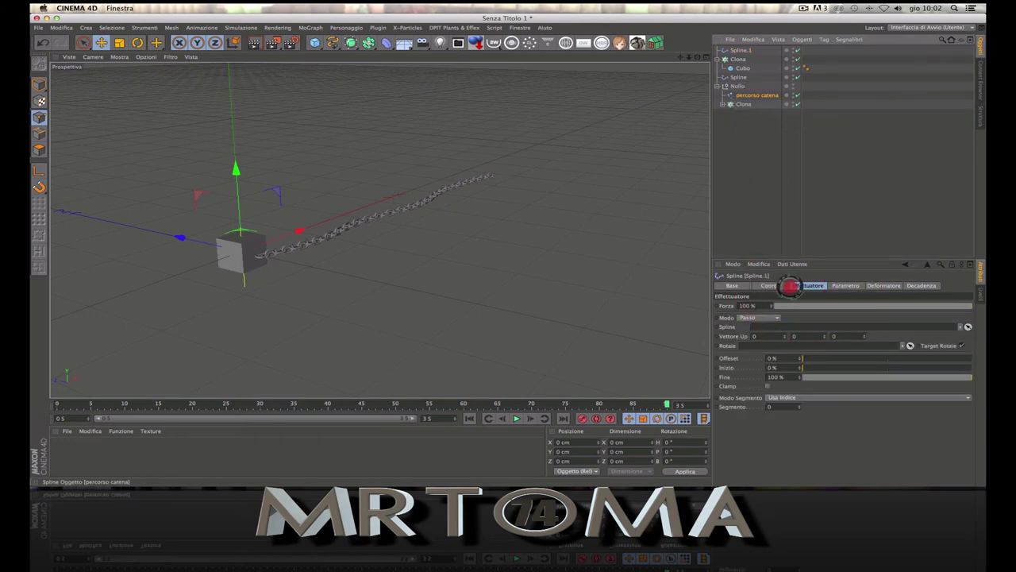
left_click_drag(781, 324, 776, 322)
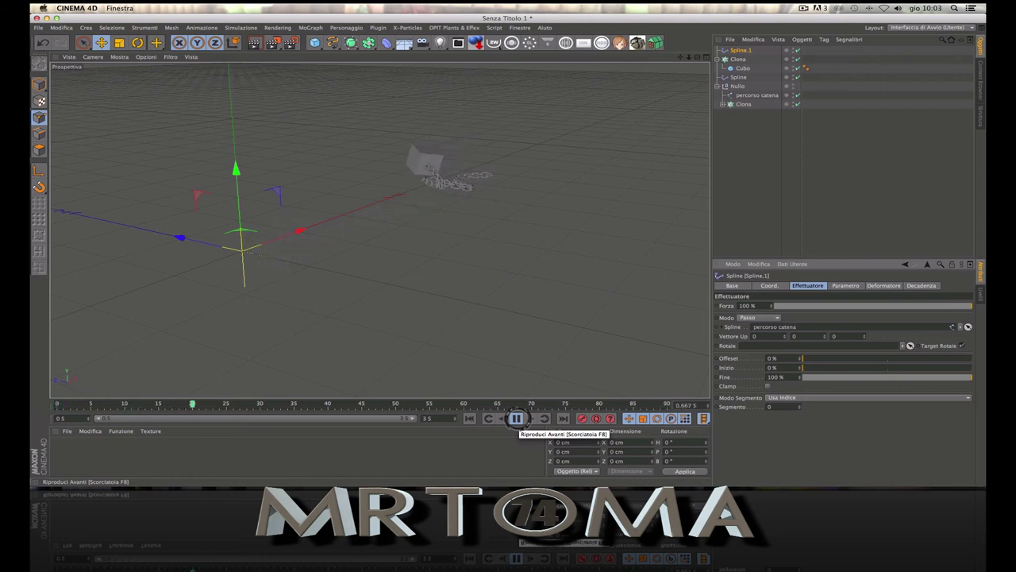
Step: Pause playback, then jump to the first and last frames to review the cube's motion
left_click(516, 419)
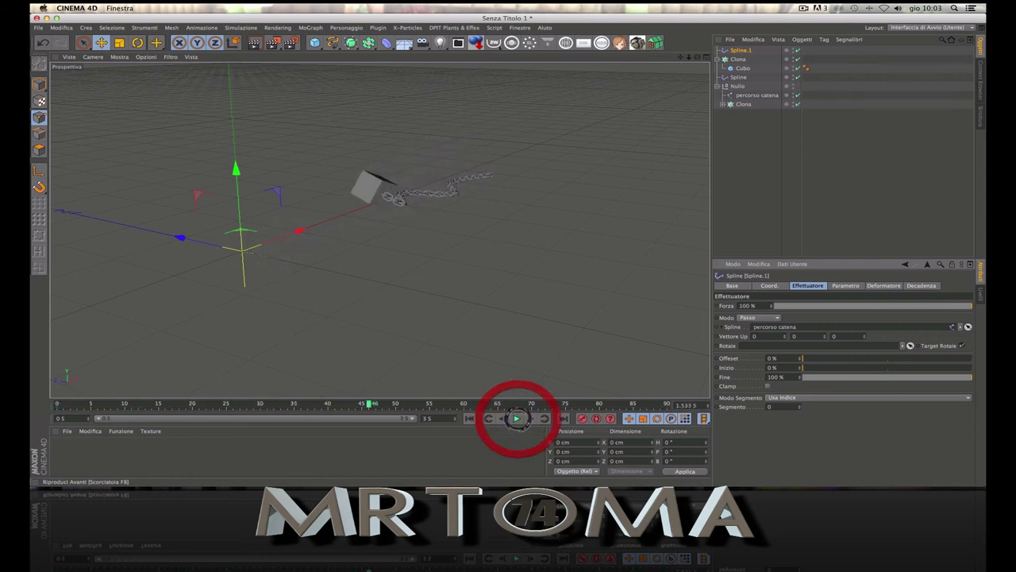
left_click(469, 419)
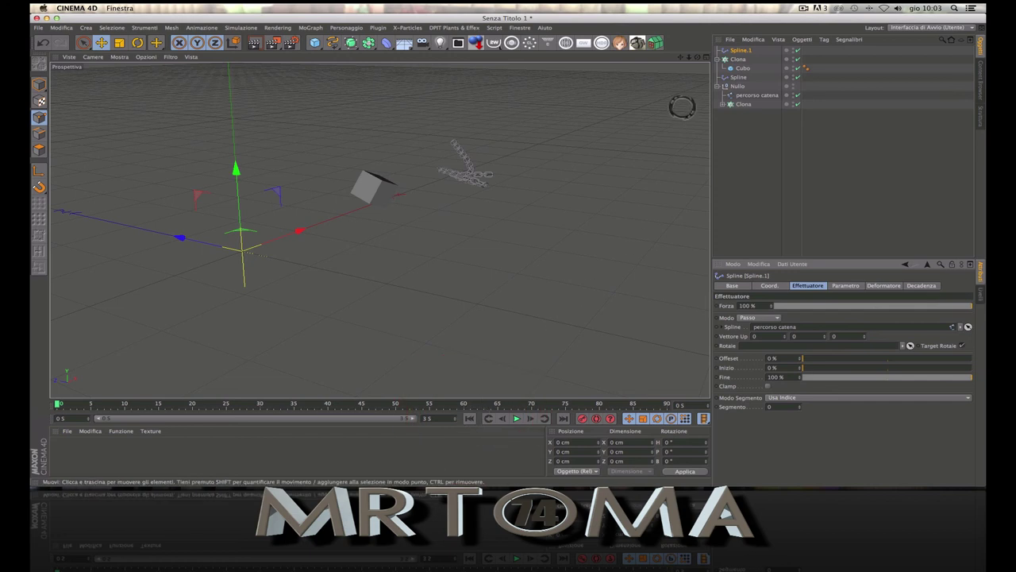
left_click(469, 419)
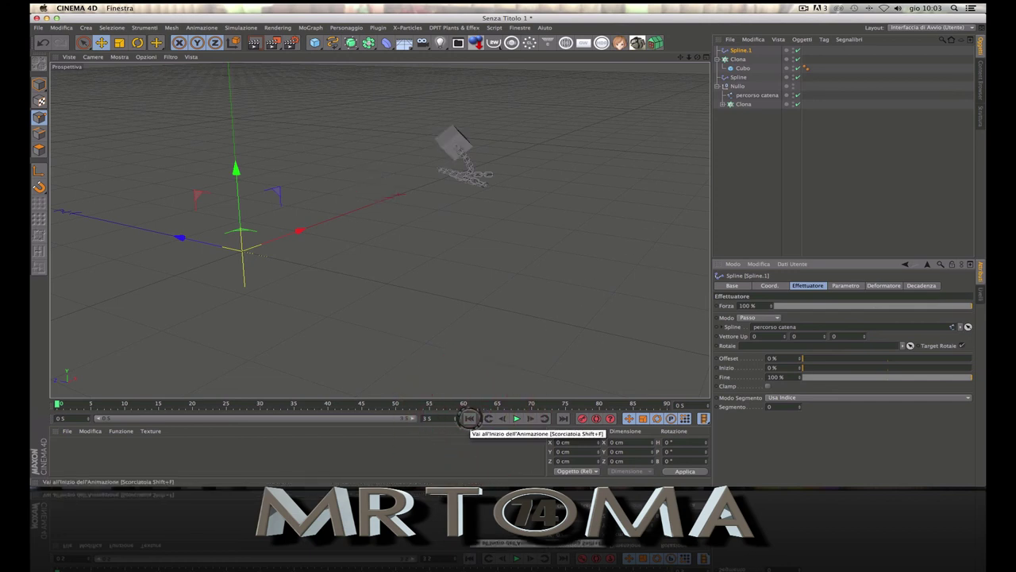
left_click(559, 418)
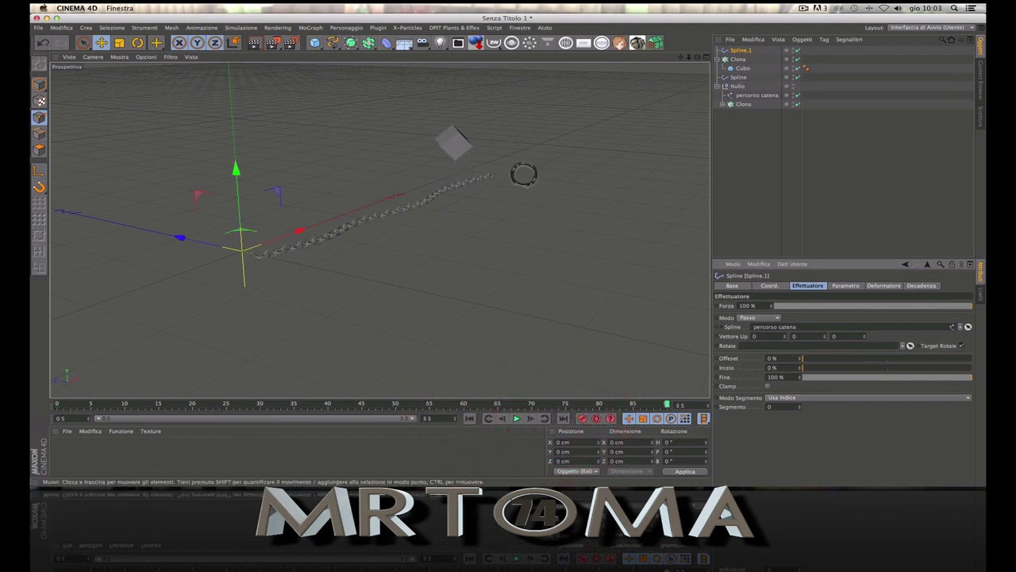
left_click(562, 419)
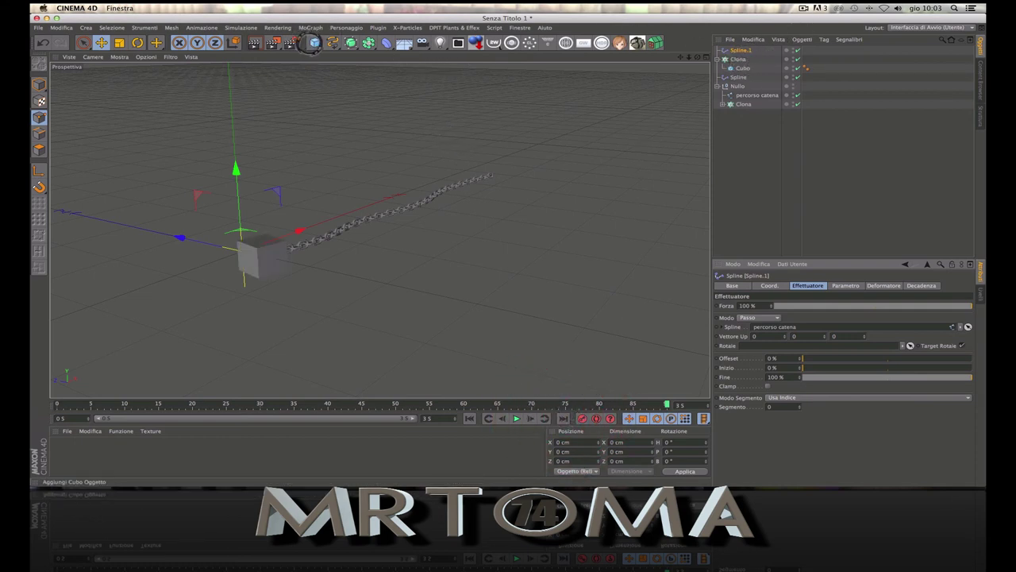
Step: Add a Sfera primitive with a 50 cm radius
left_click(314, 42)
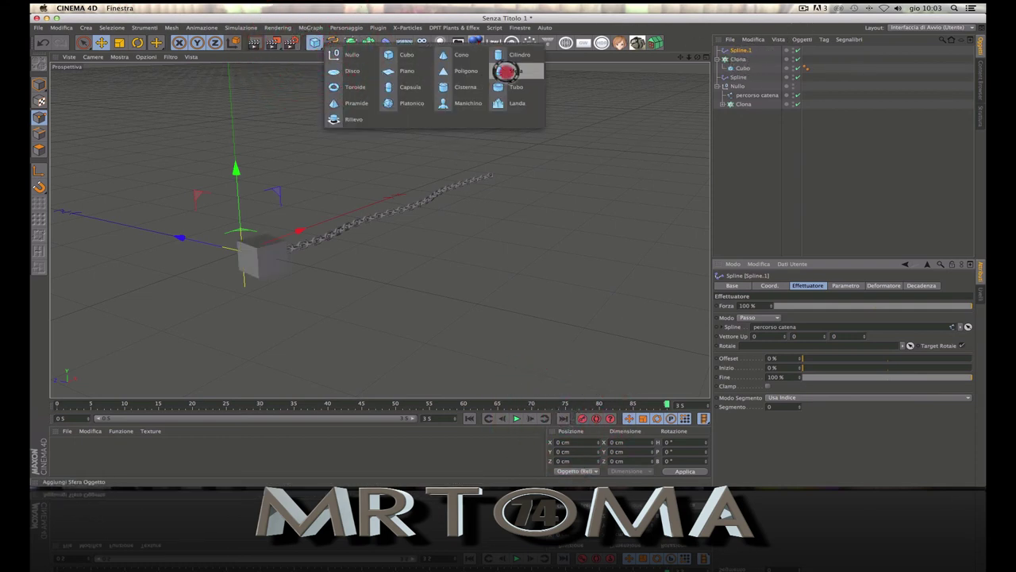
left_click(507, 71)
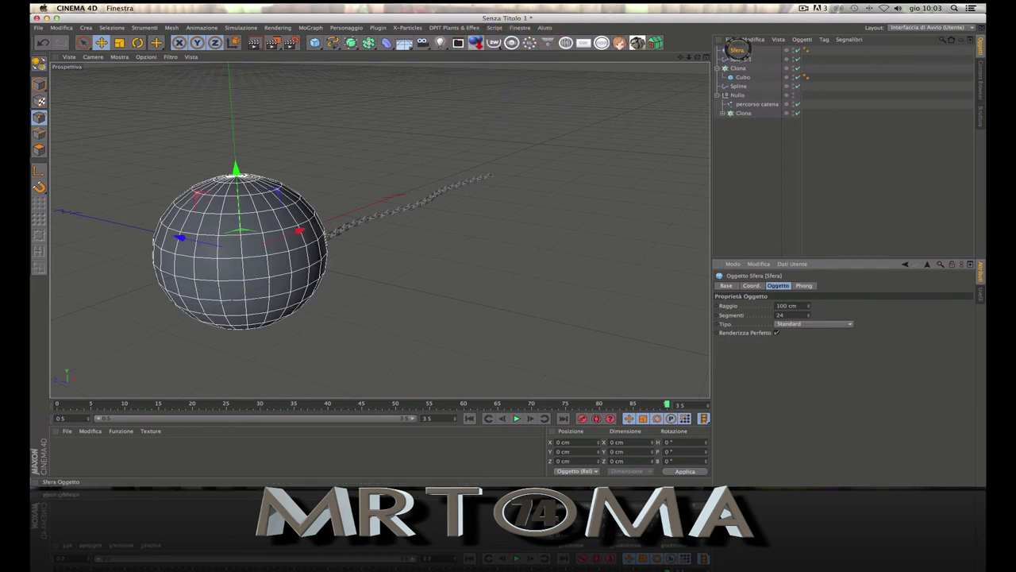
left_click(737, 50)
left_click(784, 305)
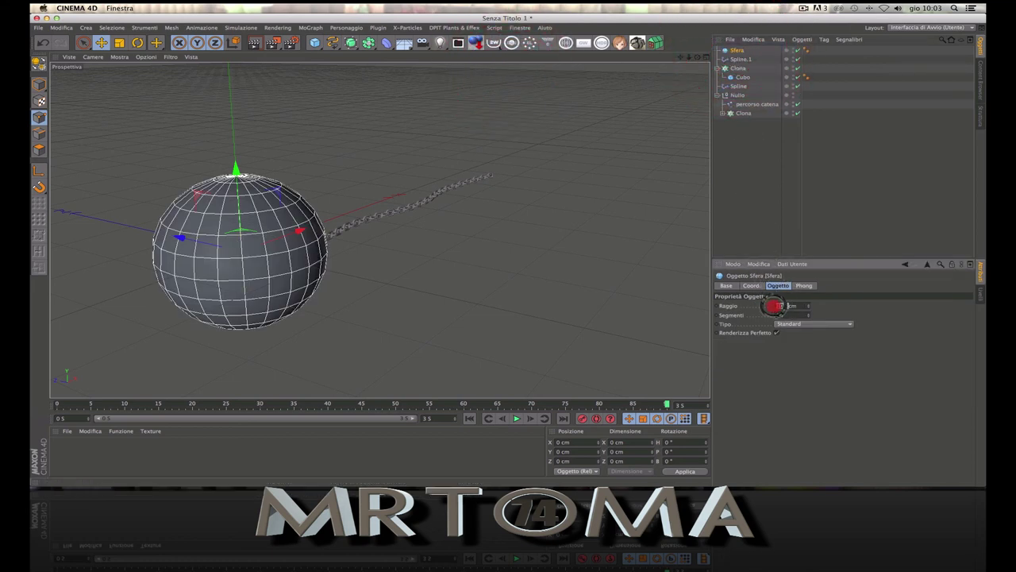
type("4")
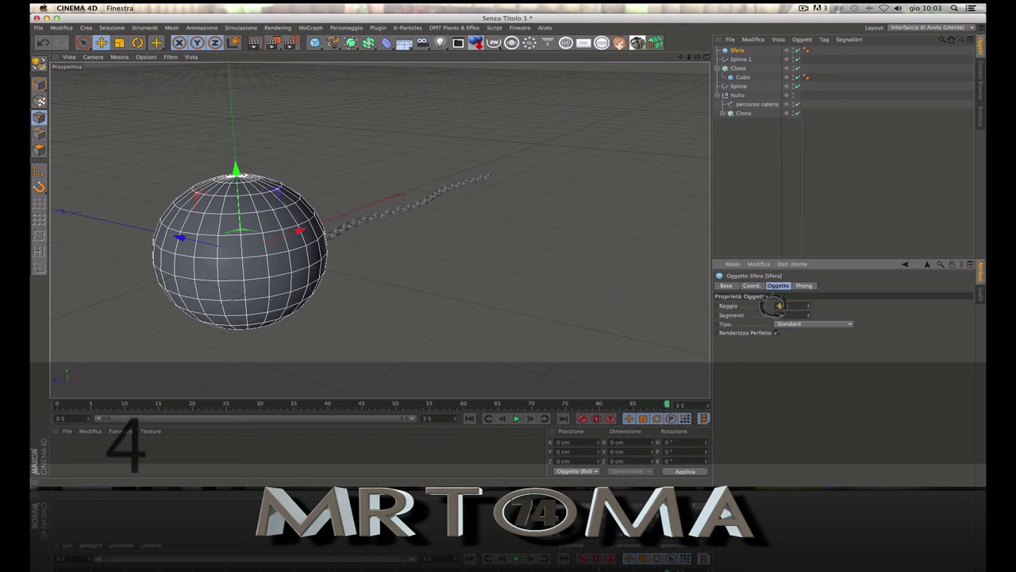
type("5")
type("0")
left_click(864, 312)
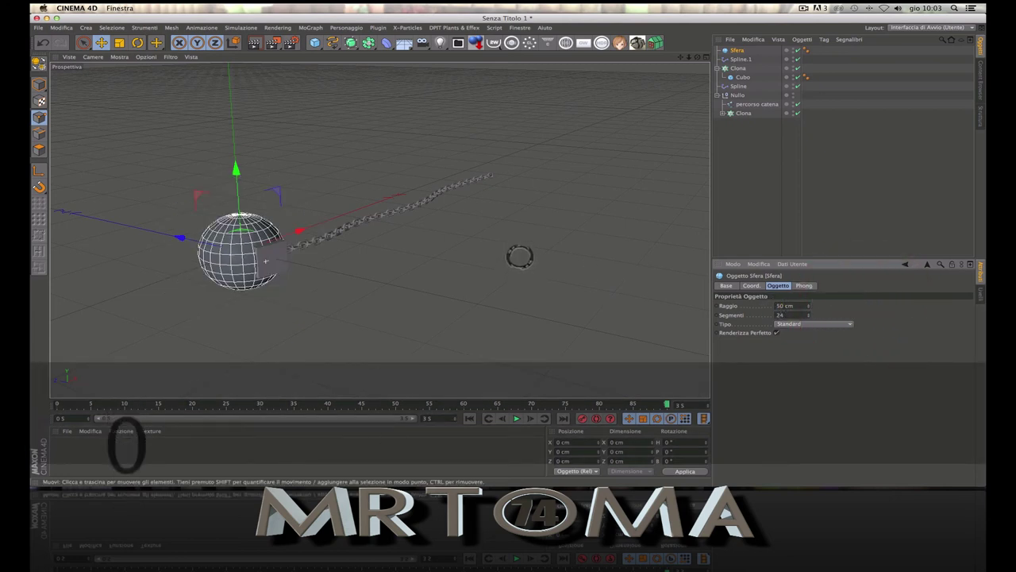
Step: Move Cubo out of Clona, put Sfera in its place, and hide Cubo
left_click(742, 76)
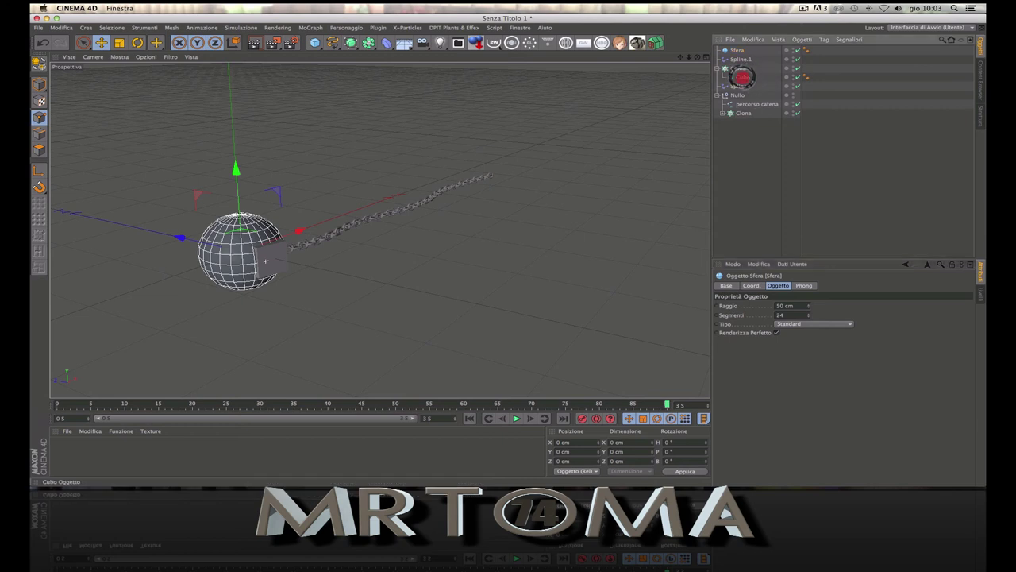
left_click_drag(749, 49, 738, 60)
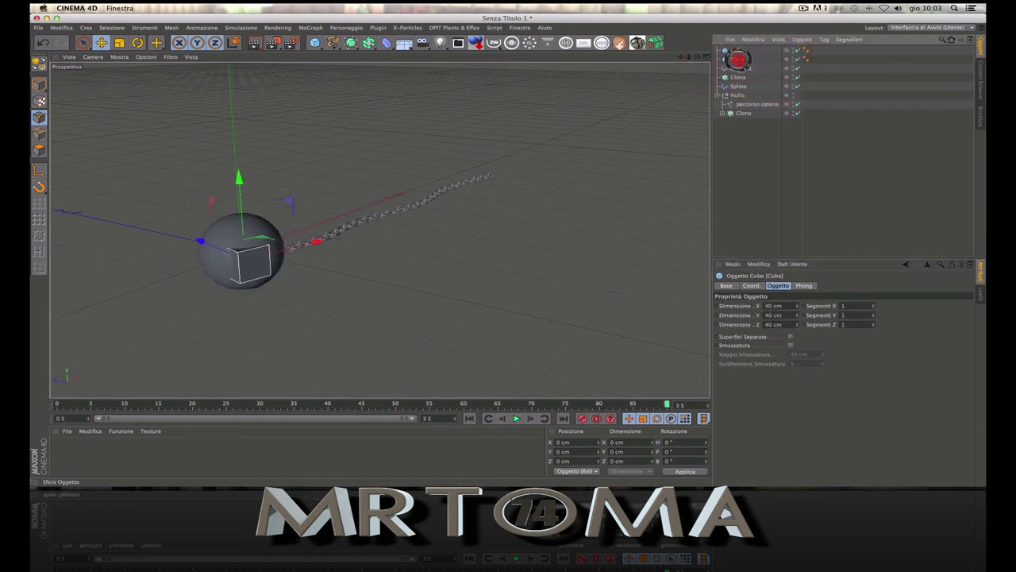
left_click(740, 77)
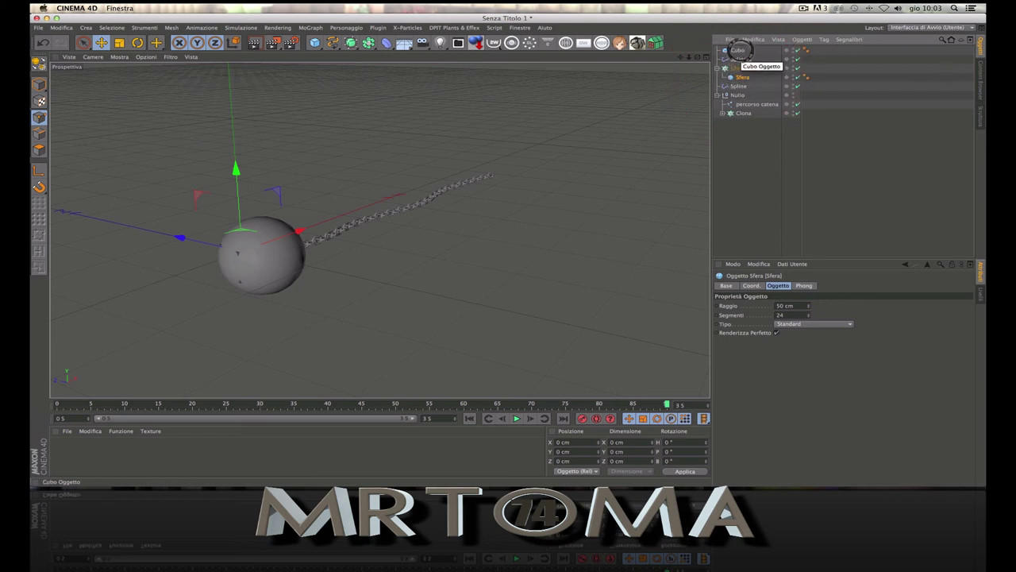
left_click(797, 51)
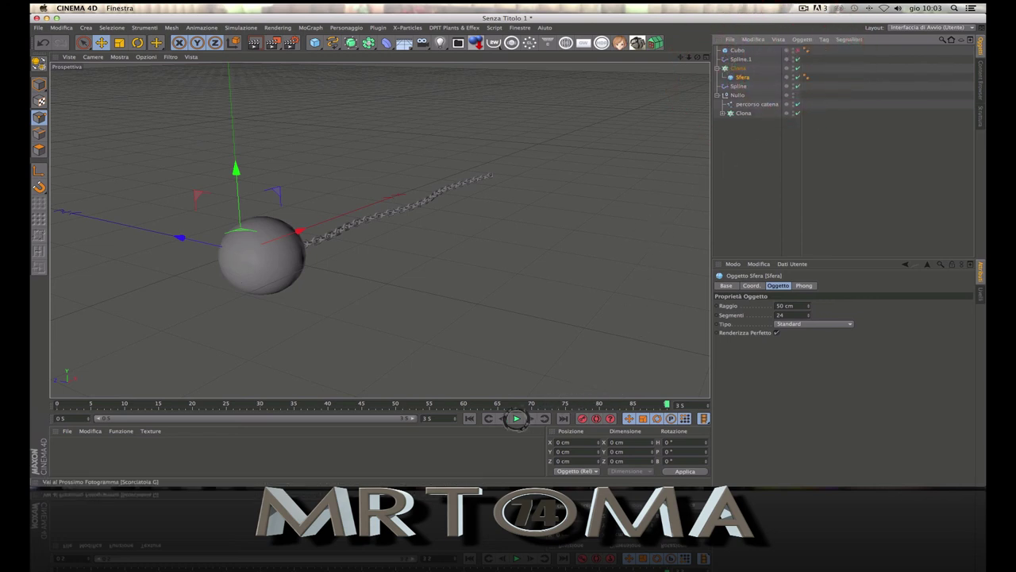
Step: Play and pause the sphere's motion, rewind to frame 0, and select 'percorso catena'
left_click(512, 419)
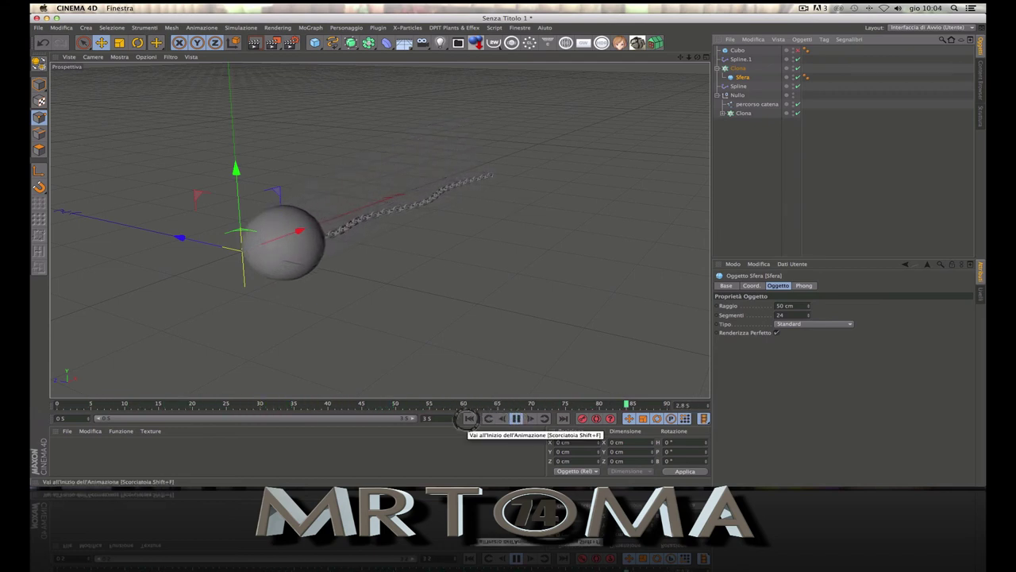
left_click(516, 418)
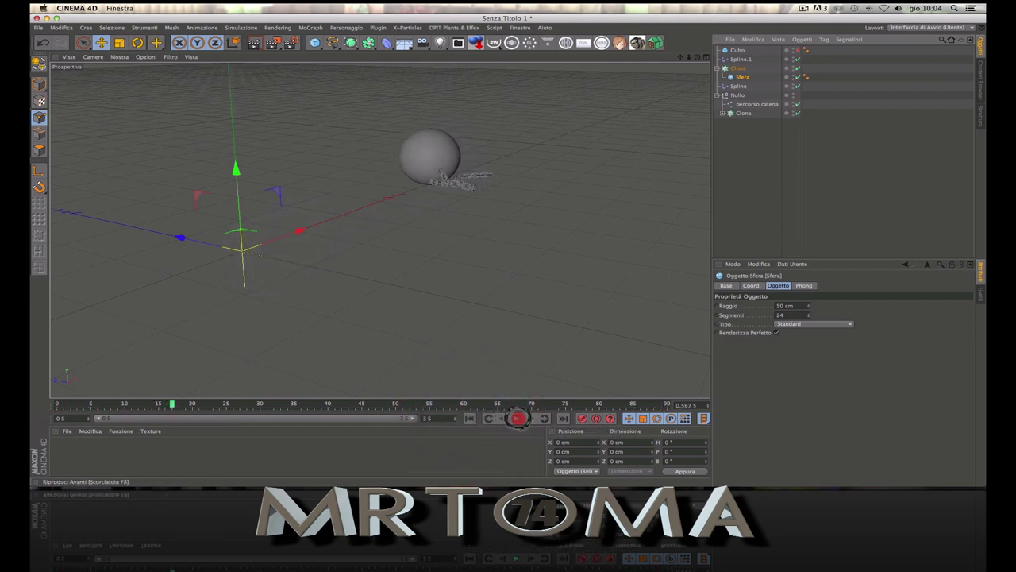
left_click(469, 418)
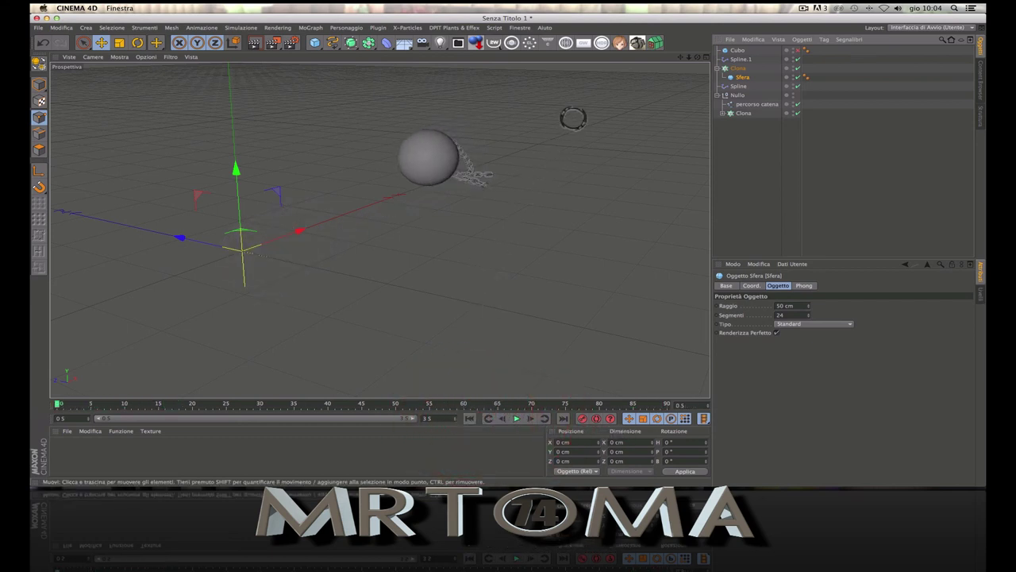
left_click(469, 419)
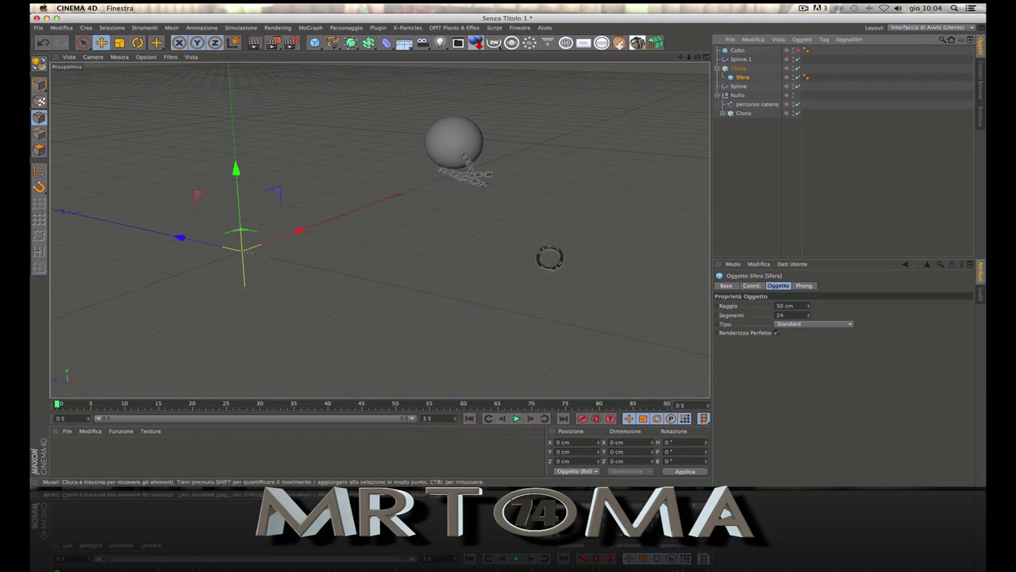
left_click(752, 104)
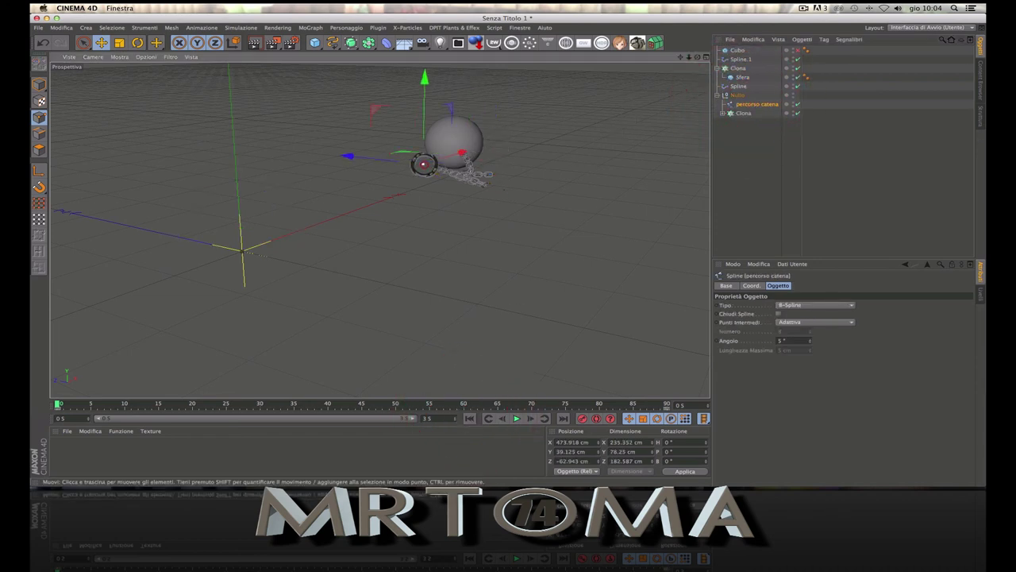
Step: Drag the spline end point near the sphere along Z to about -128.6 cm
mouse_move(423, 163)
left_mouse_down()
mouse_move(421, 94)
mouse_move(413, 126)
left_mouse_up()
left_click(459, 146)
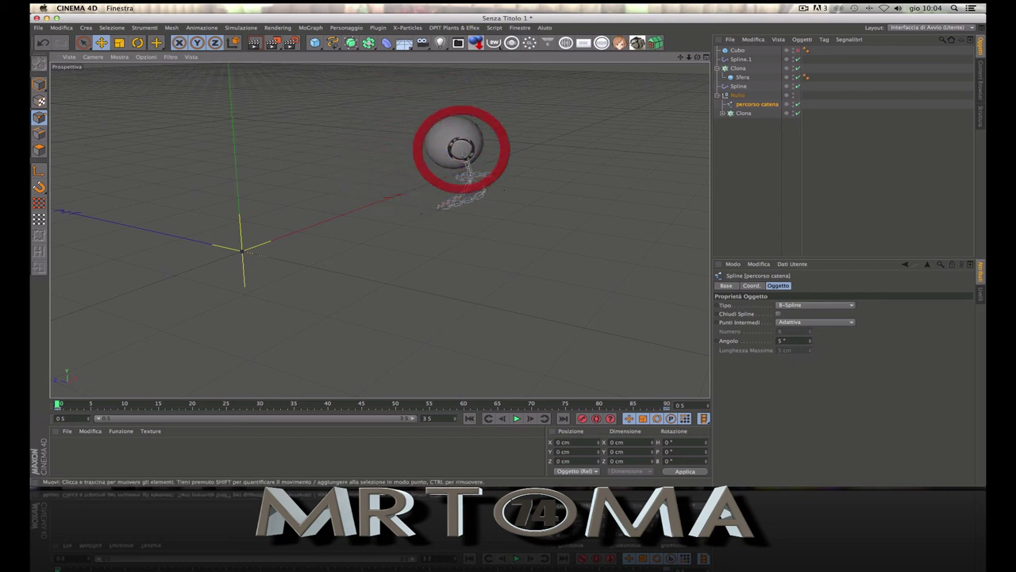
left_click(466, 141)
scroll(486, 99, "up", 5)
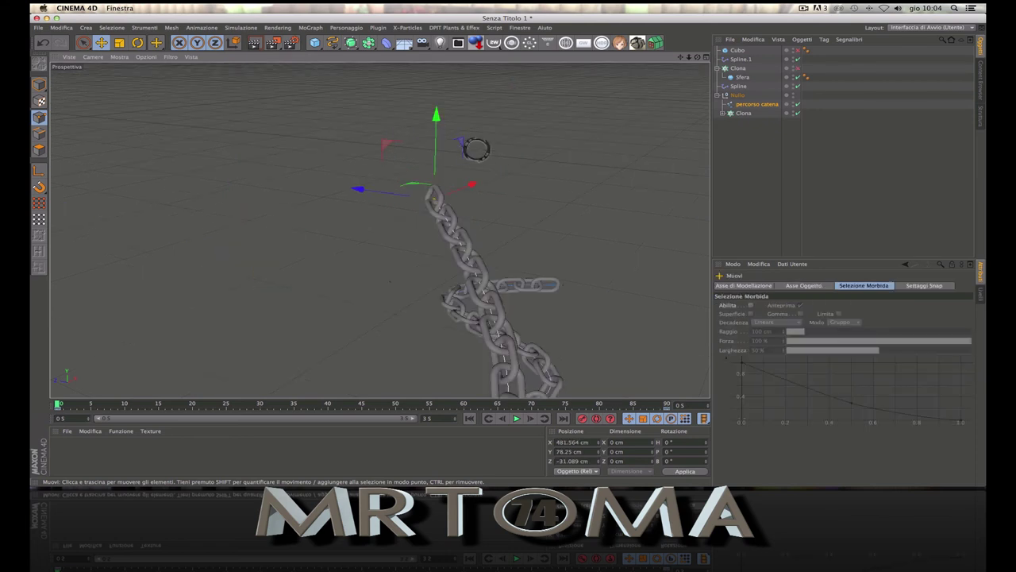
right_click(534, 131)
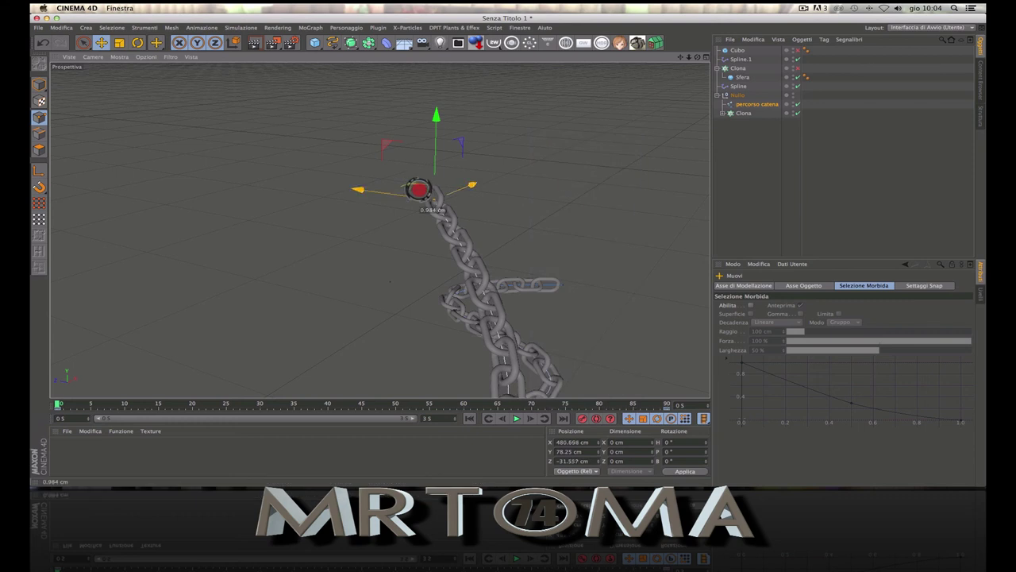
left_click_drag(418, 184, 419, 215)
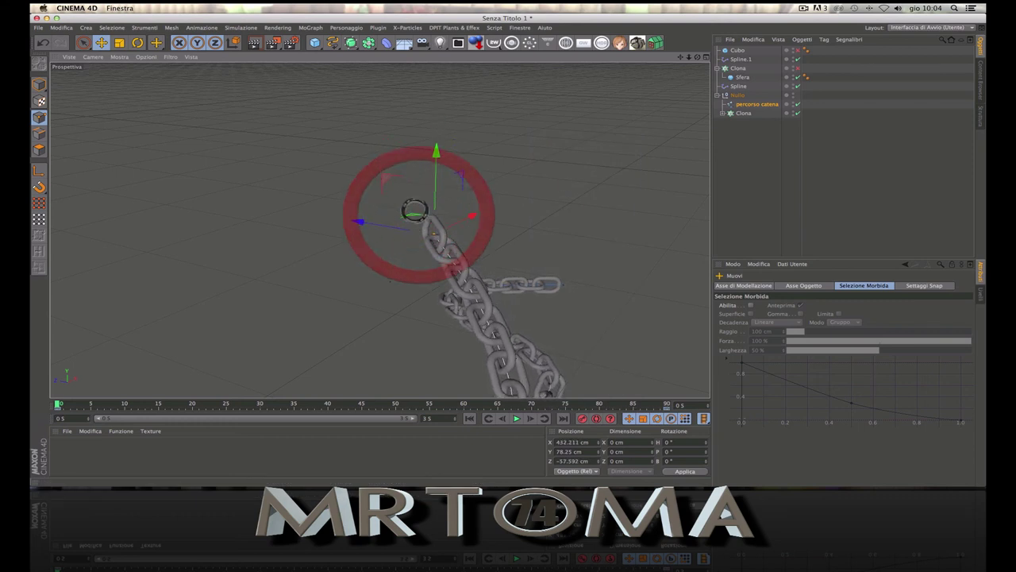
left_click_drag(358, 222, 553, 227)
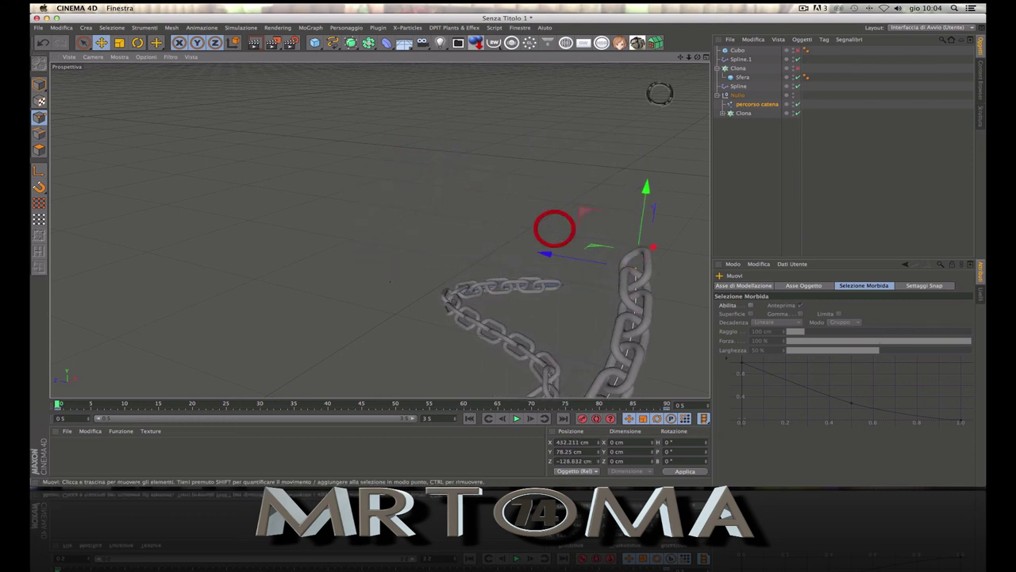
left_click_drag(379, 227, 381, 228, "alt")
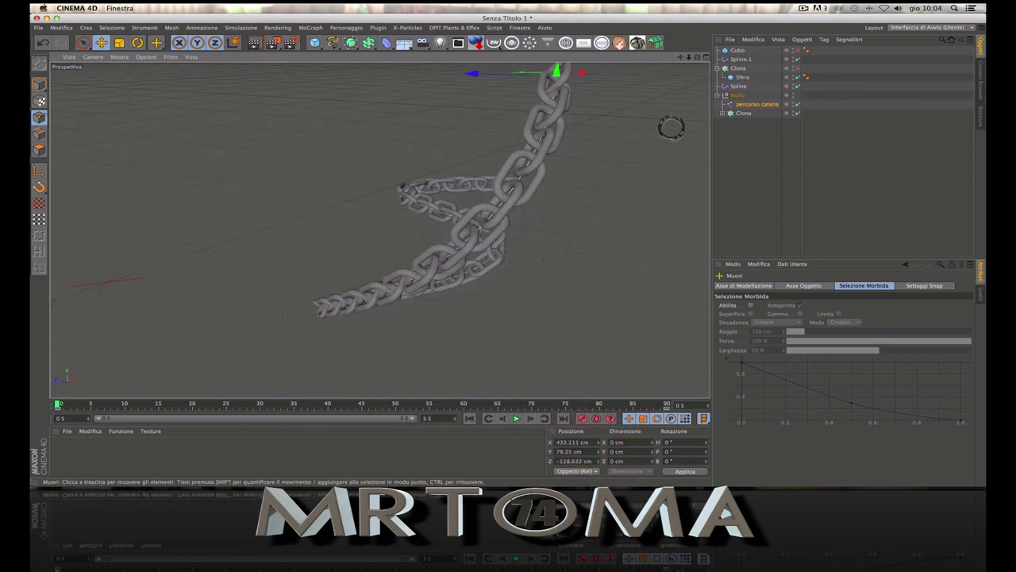
scroll(380, 229, "down", 5)
scroll(380, 229, "down", 4)
scroll(380, 229, "down", 3)
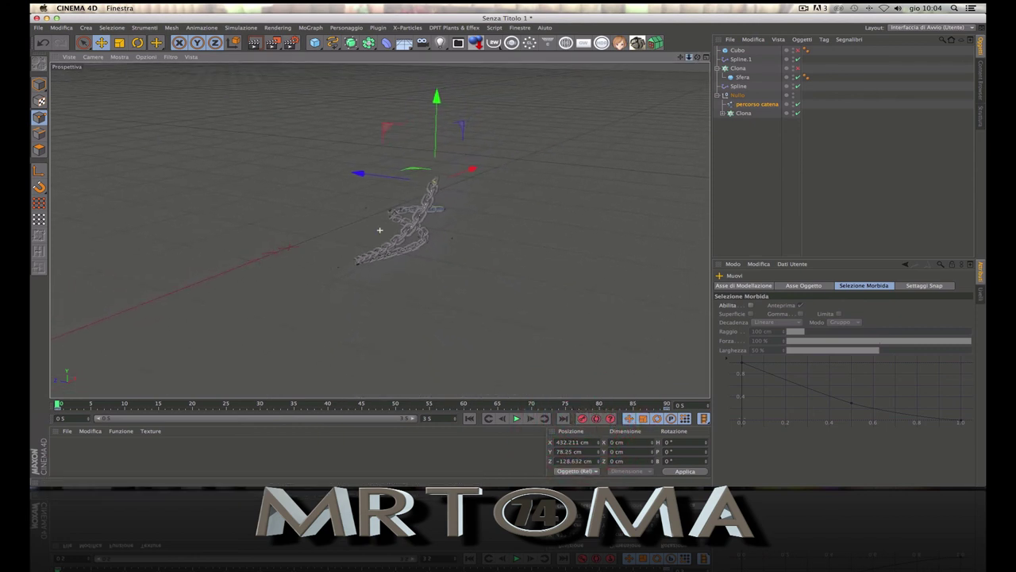
scroll(380, 229, "down", 2)
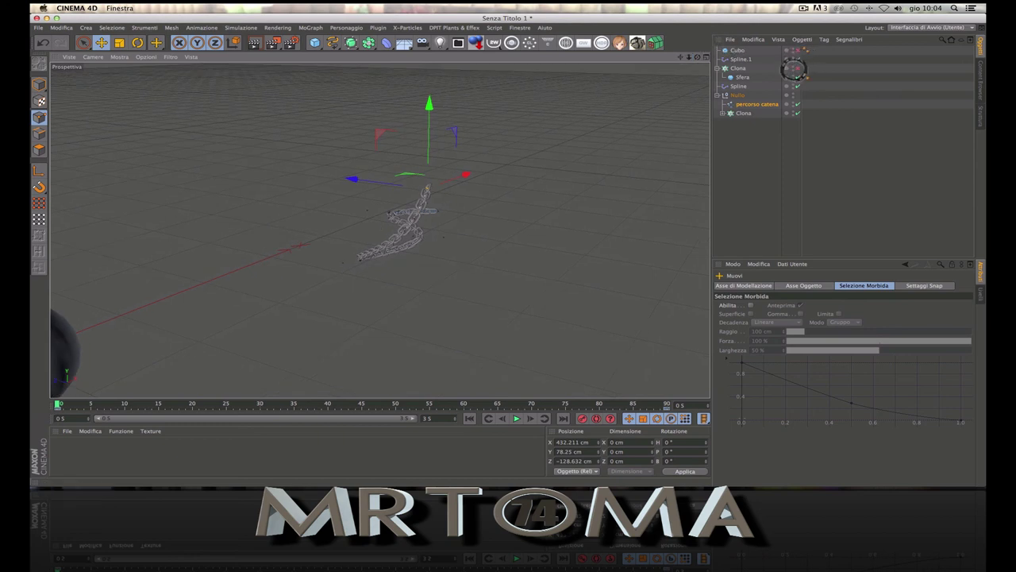
Step: Toggle Clona off and back on, and rewind the animation to frame 0
left_click(797, 69)
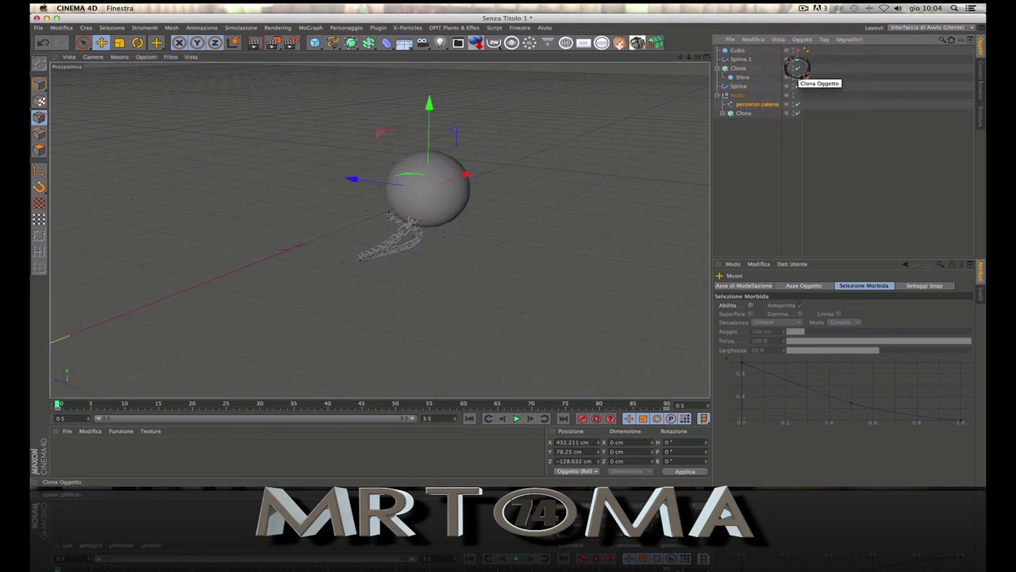
left_click(797, 68)
left_click(797, 69)
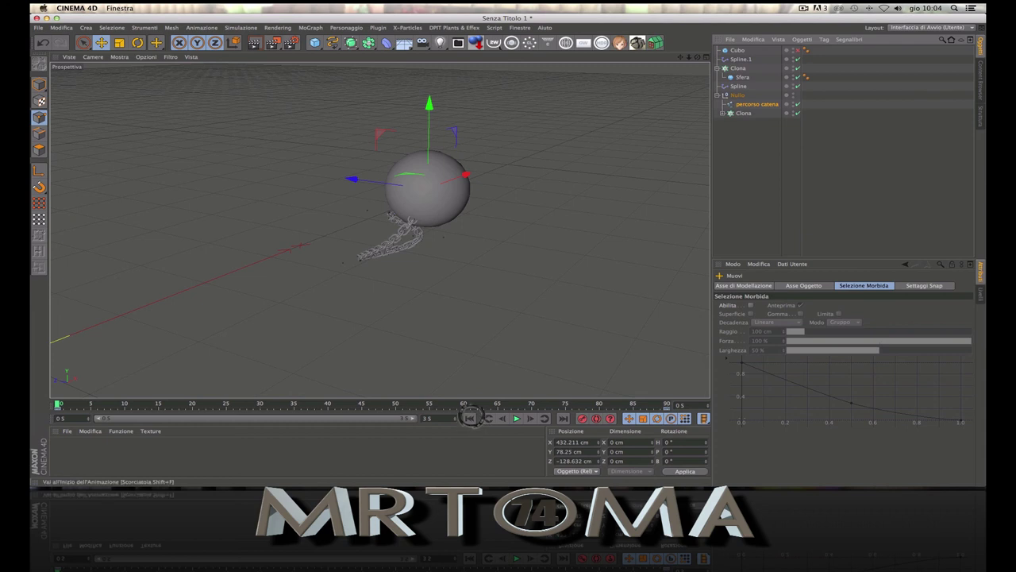
left_click(470, 417)
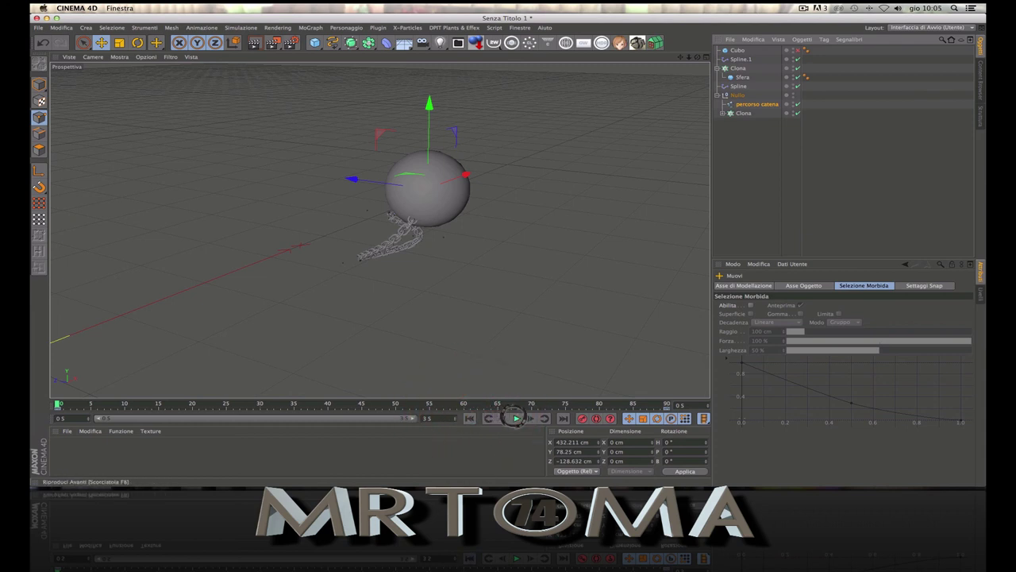
left_click(746, 269)
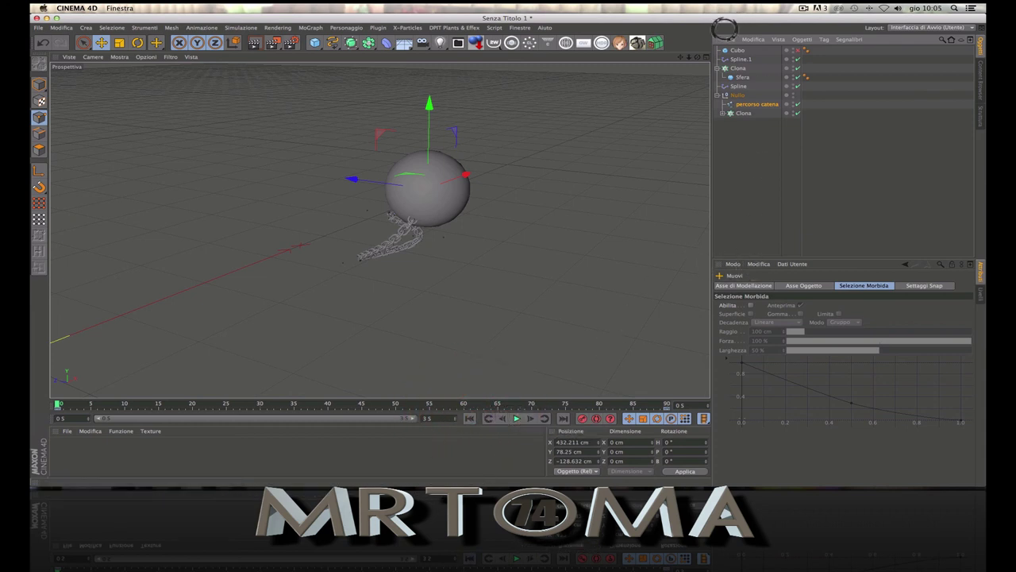
Step: Set the Sfera radius to 40 cm and its segments to 50
left_click(739, 77)
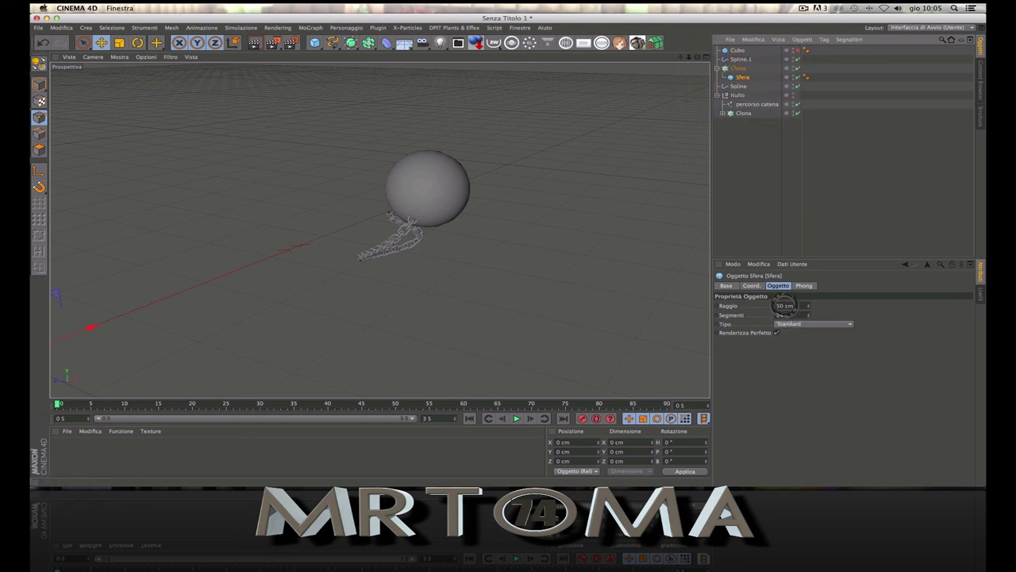
left_click(784, 305)
type("40")
left_click(910, 315)
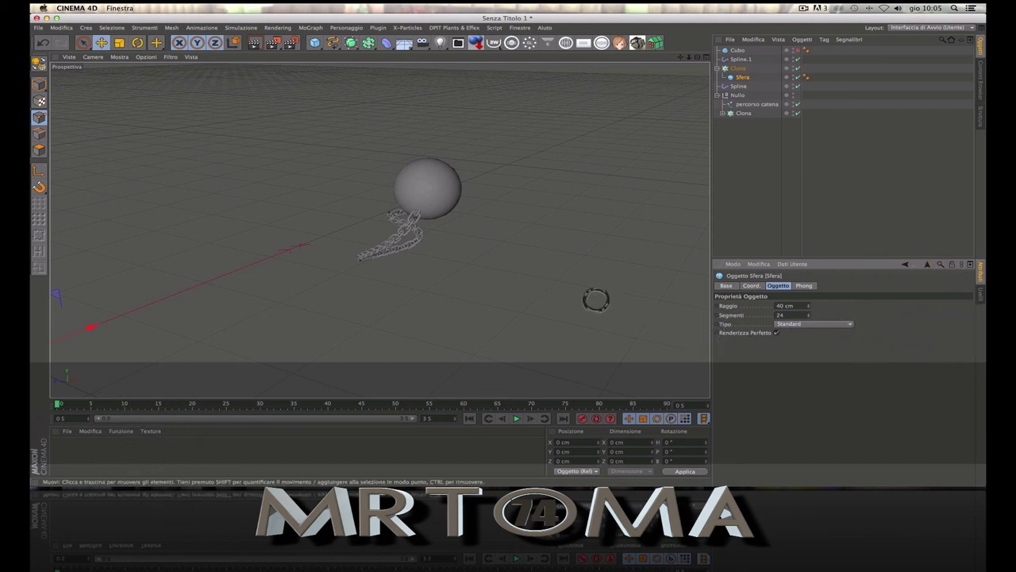
left_click(731, 77)
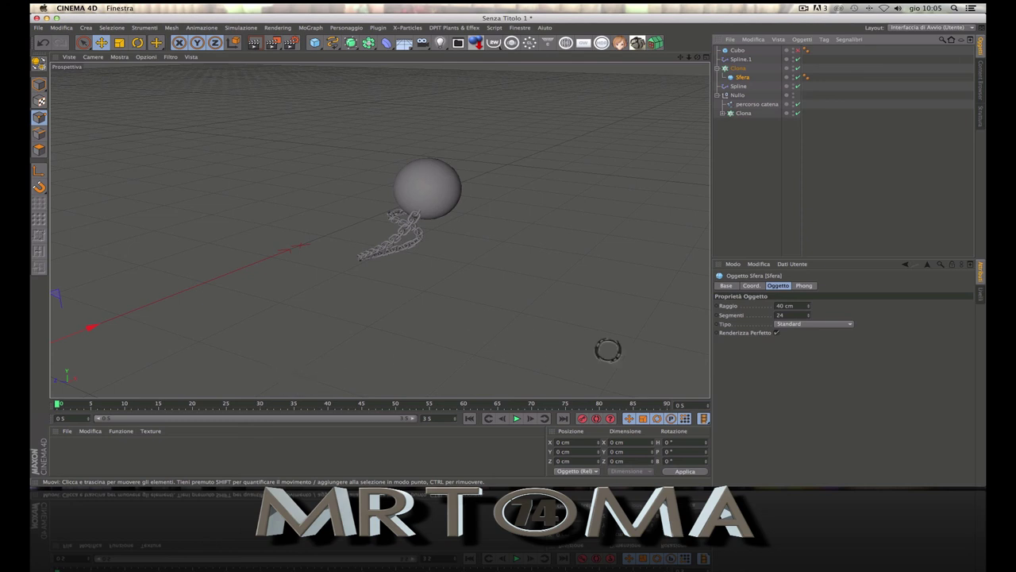
left_click(775, 315)
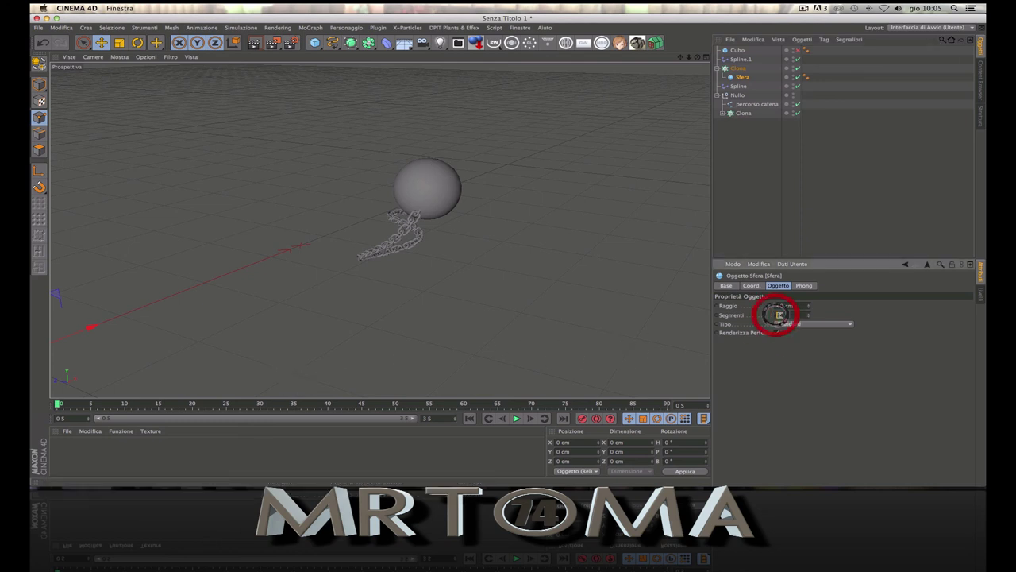
type("50")
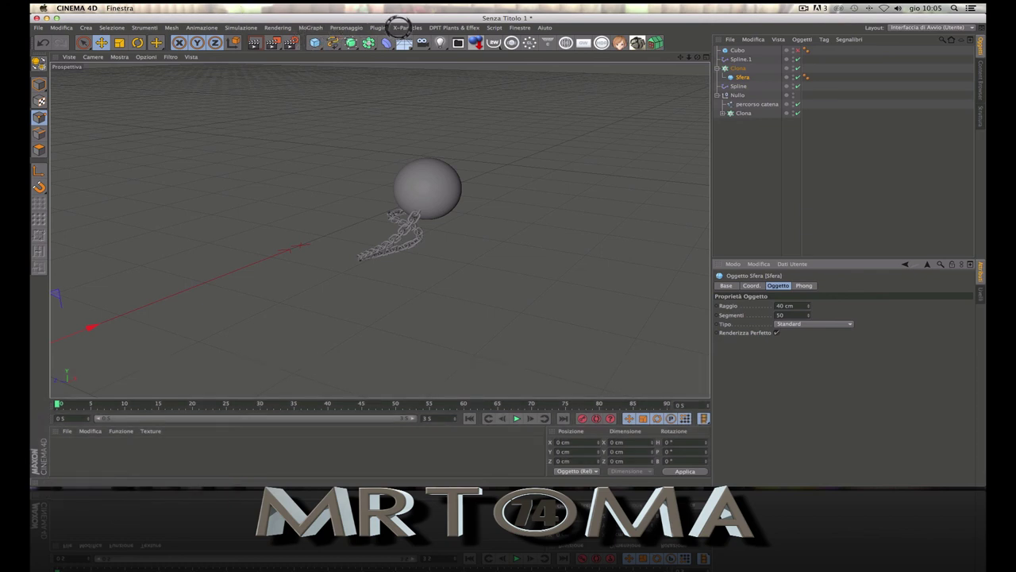
Step: Add a Greebler plugin object inside Clona, with Sfera nested under it
left_click(402, 27)
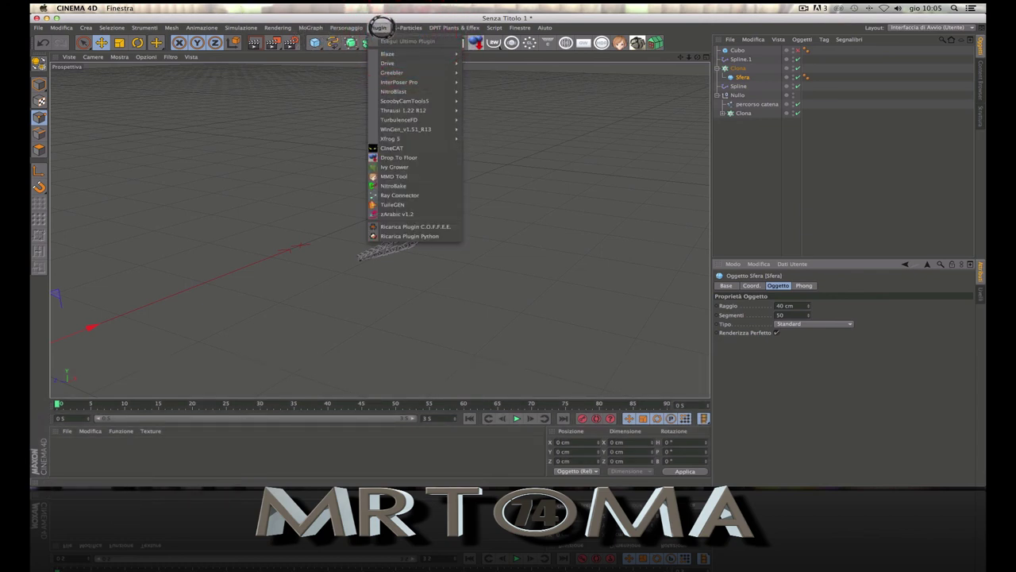
mouse_move(392, 72)
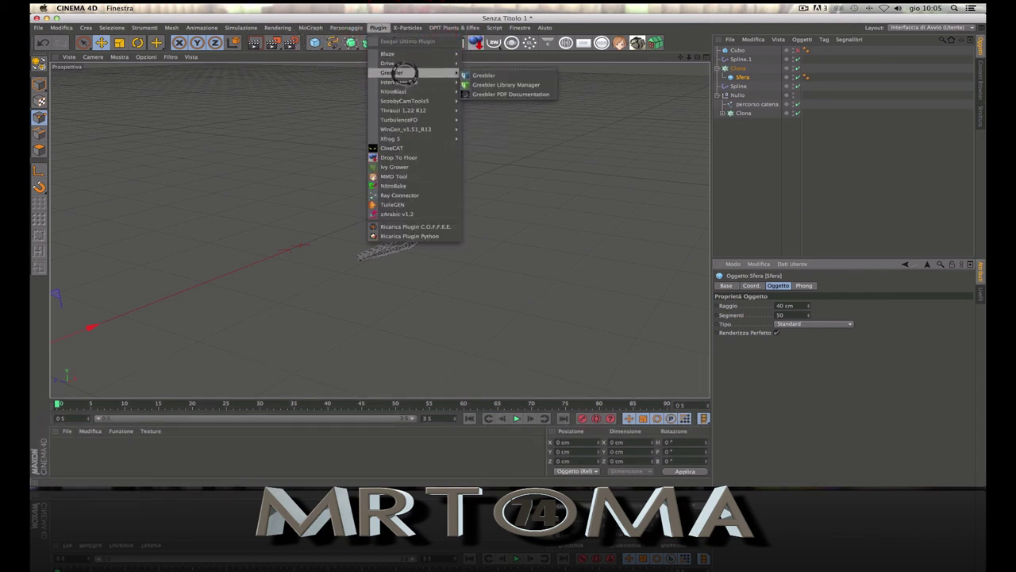
left_click(476, 75)
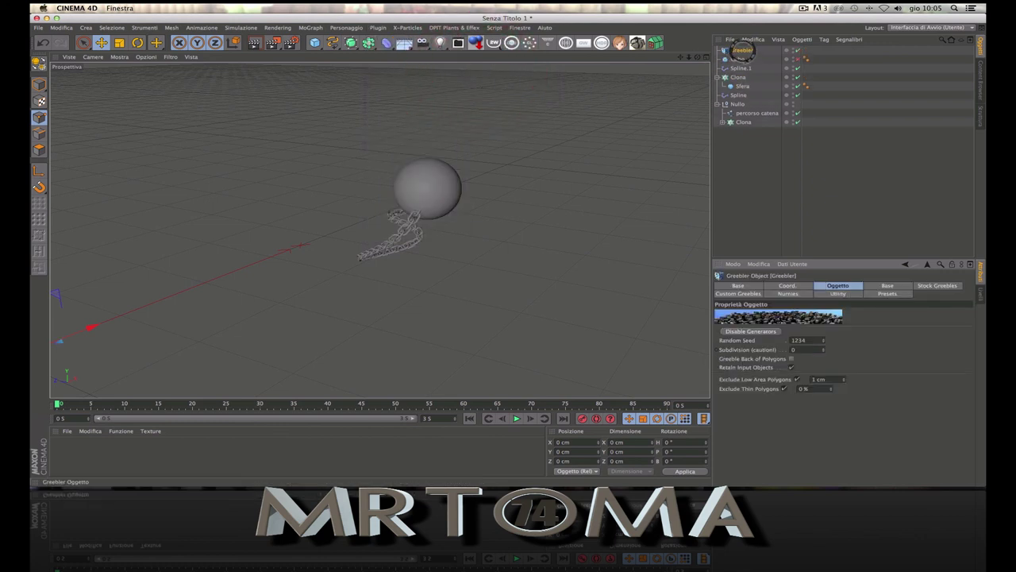
left_click(739, 77)
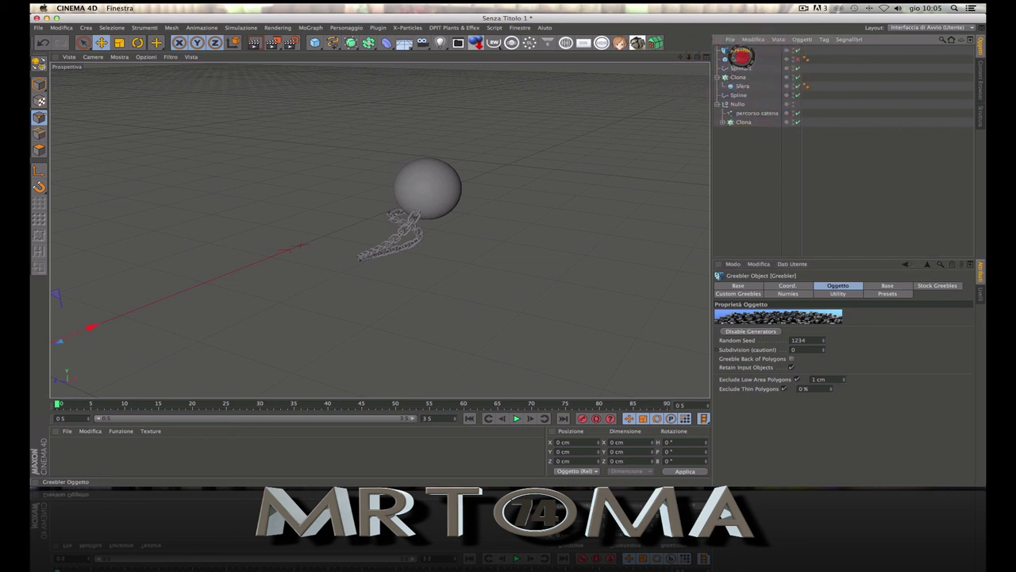
left_click_drag(742, 80, 744, 77)
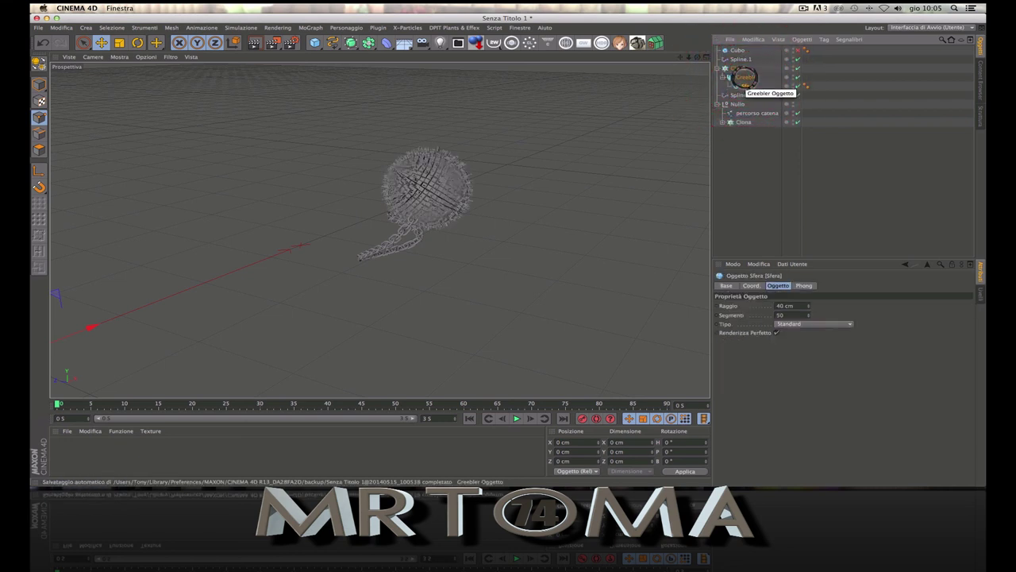
Step: Select the Greebler and render the view to preview the greebled sphere
left_click(780, 285)
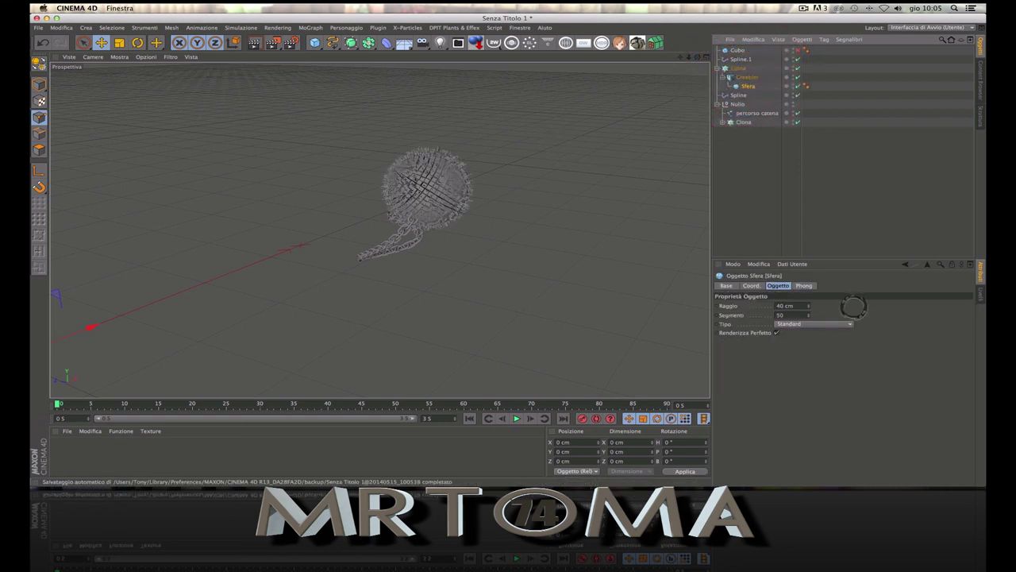
left_click(746, 77)
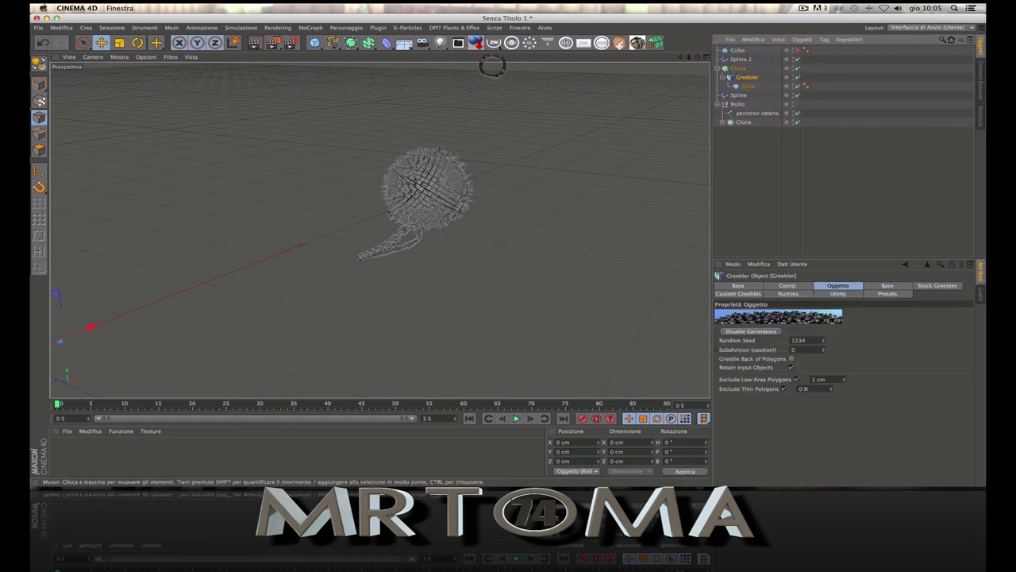
left_click(258, 41)
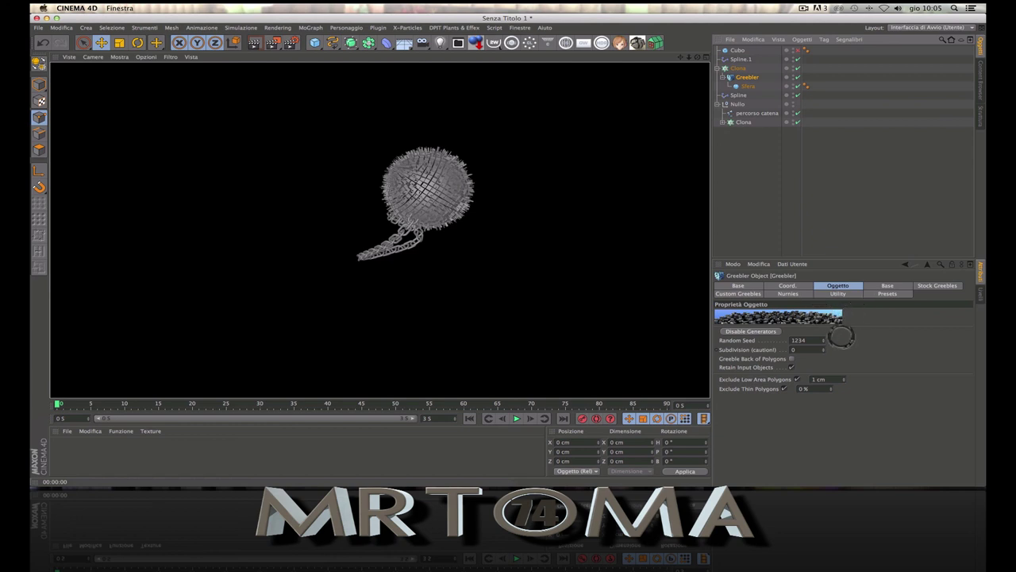
Step: Set Greebler base height to 2–3 cm with 0 % bevel, then re-render
left_click(893, 286)
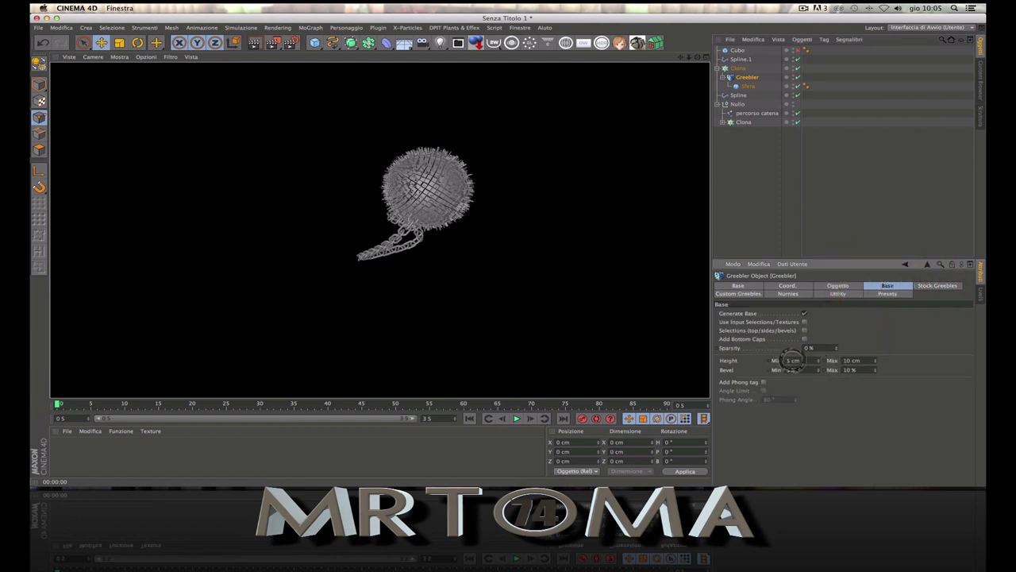
left_click(902, 366)
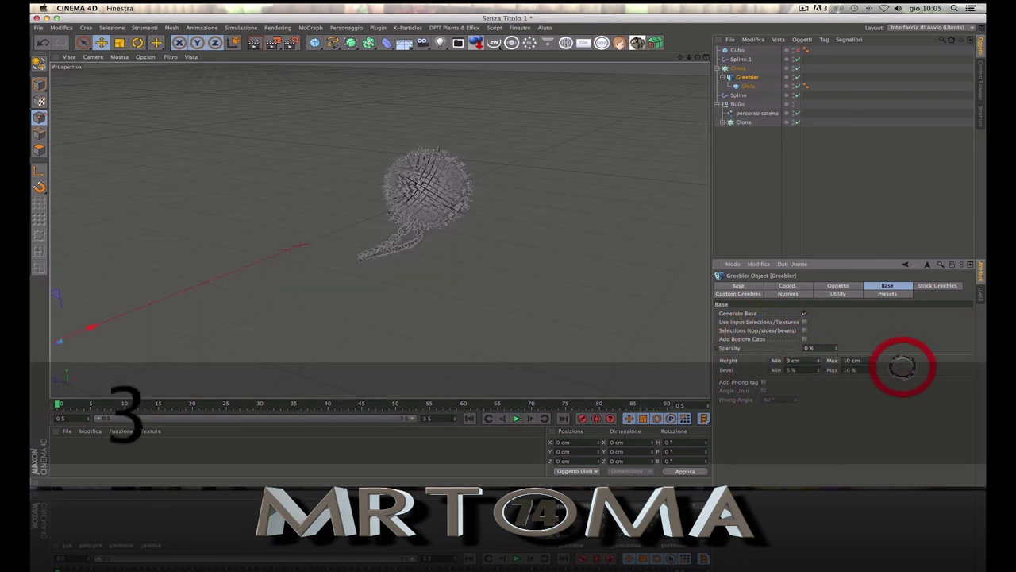
left_click(843, 361)
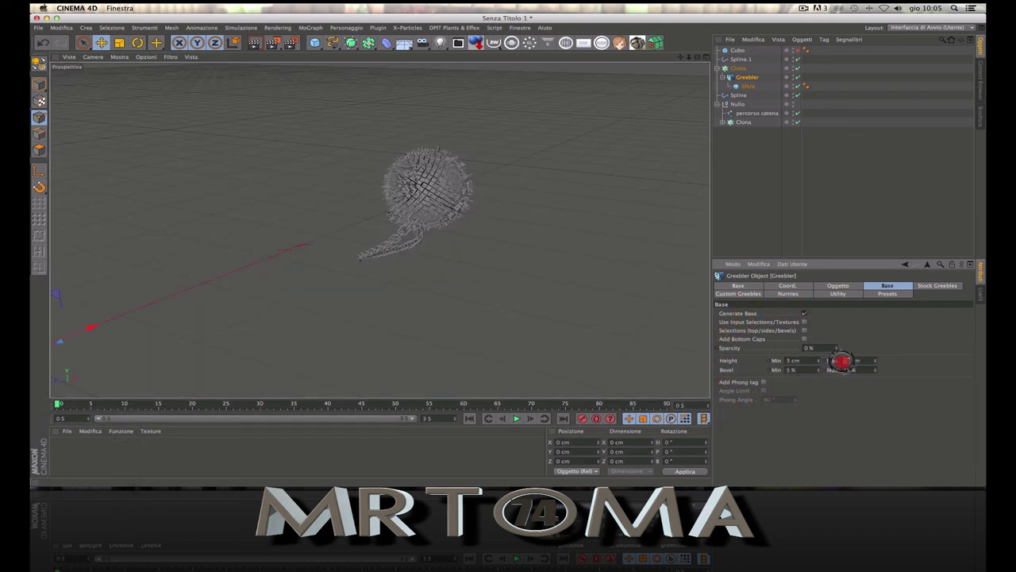
type("5")
left_click(923, 376)
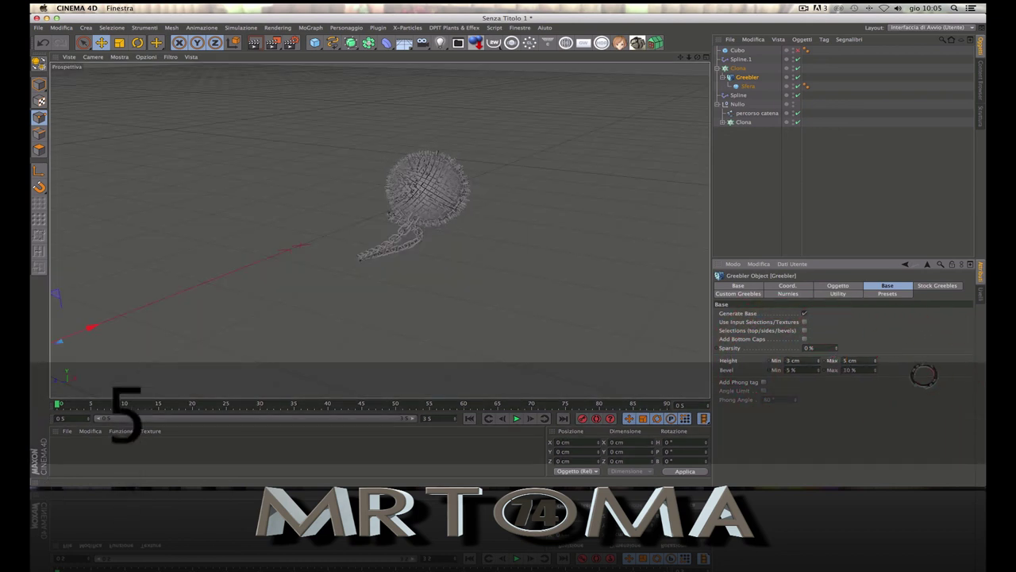
left_click(839, 361)
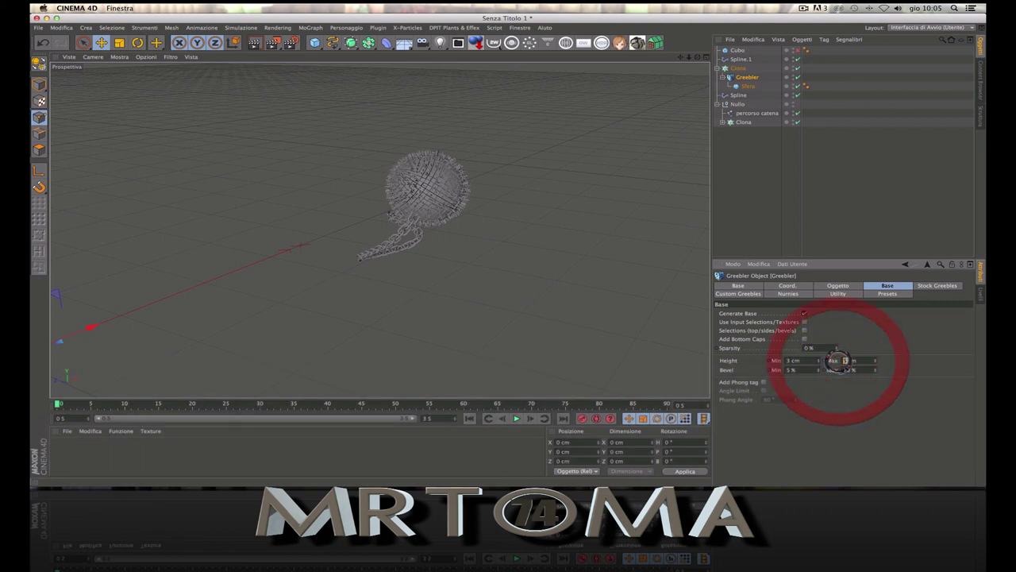
type("2")
left_click(908, 362)
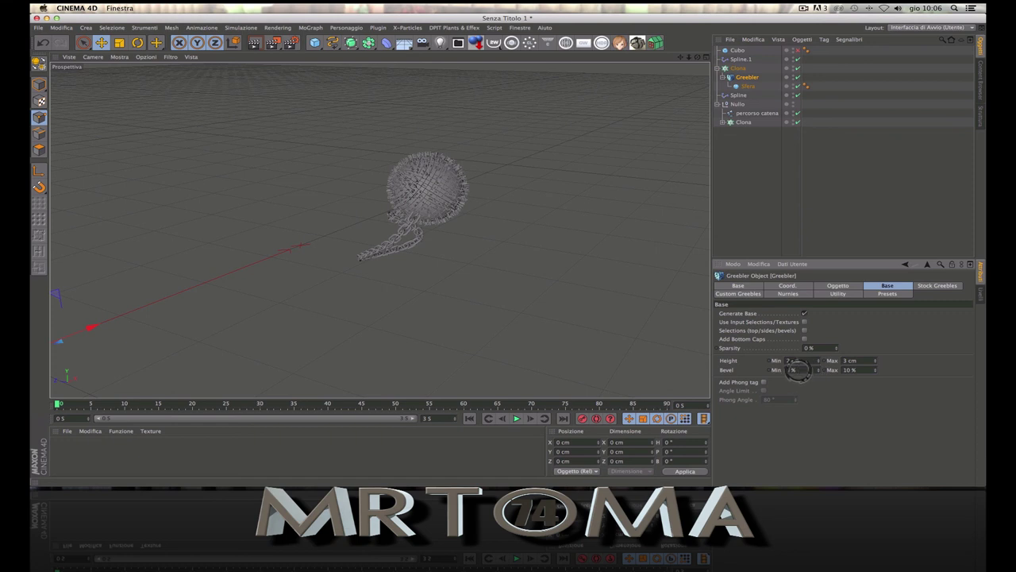
type("0 ")
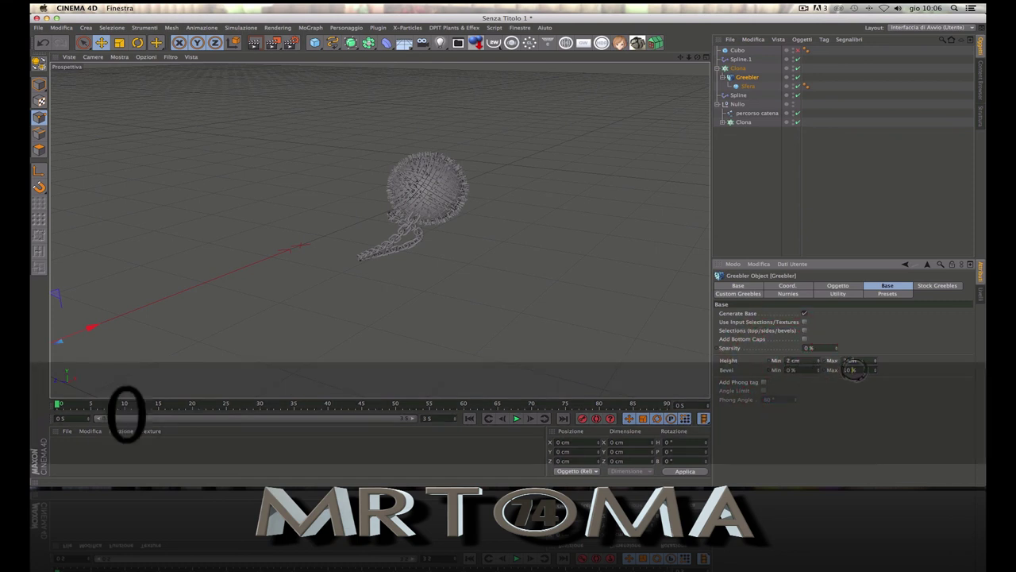
type("0")
left_click(830, 367)
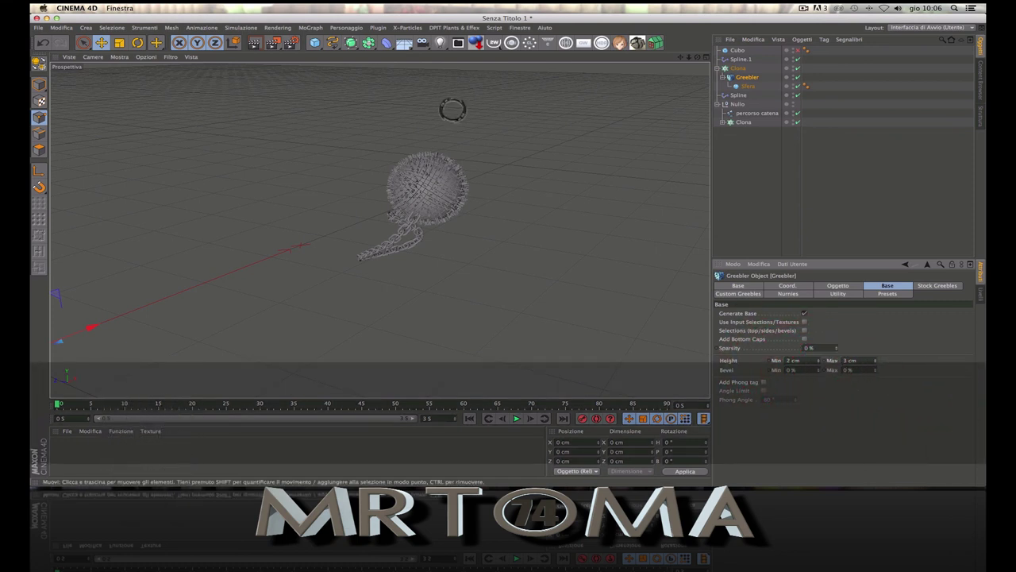
left_click(254, 42)
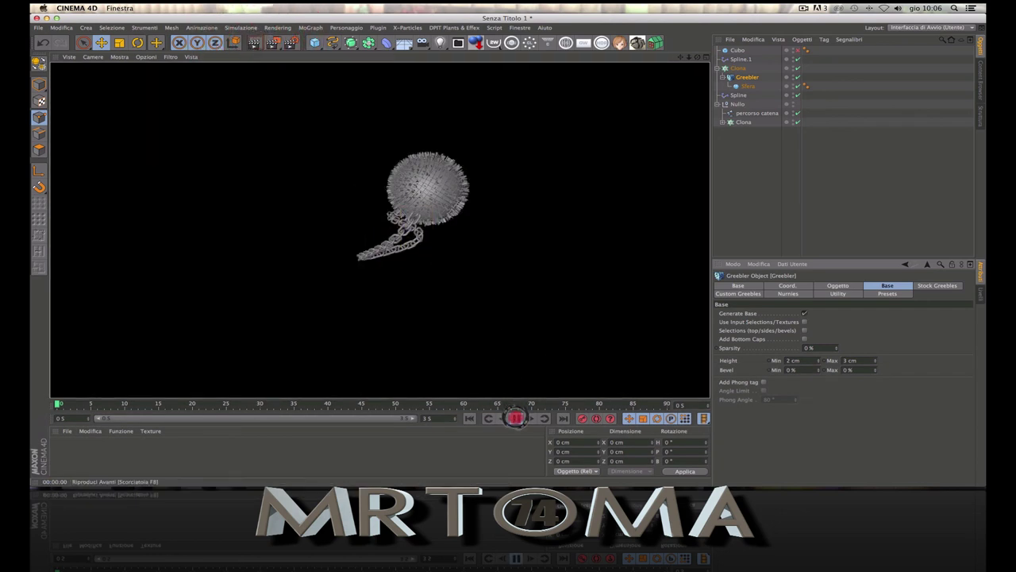
Step: Play and stop the animation near frame 68, render the view, and collapse Clona
left_click(516, 418)
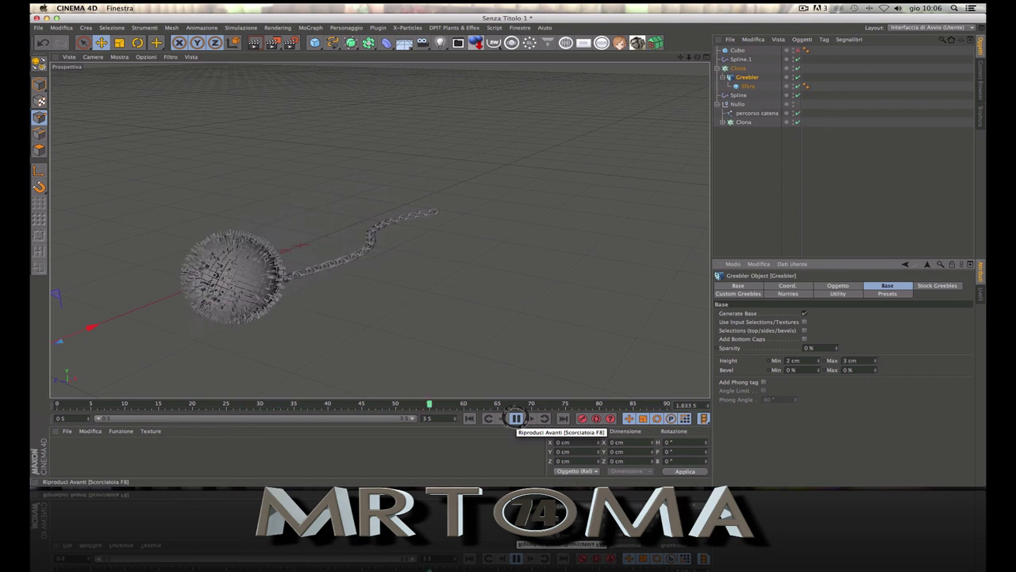
left_click(516, 418)
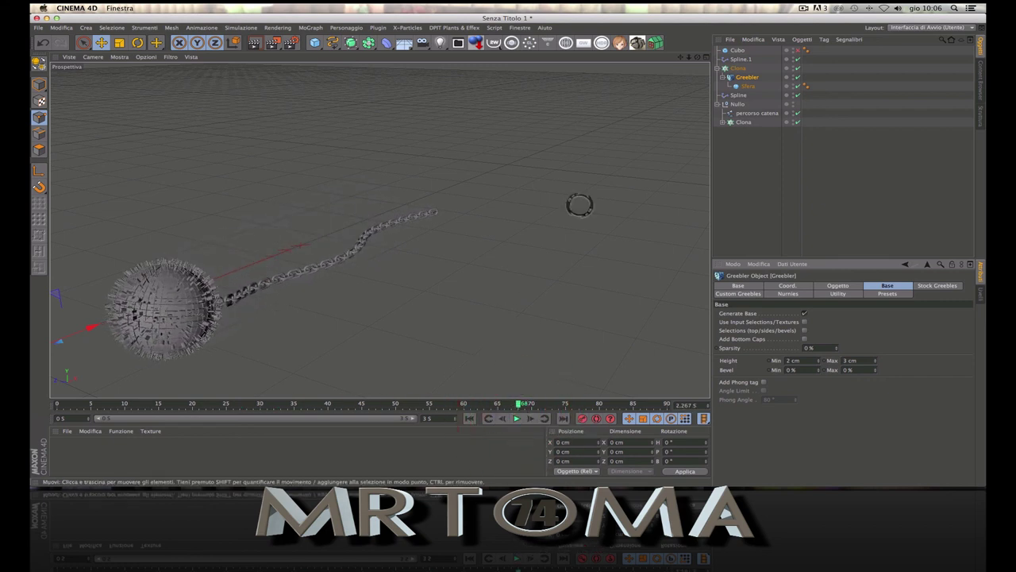
left_click_drag(679, 61, 675, 59)
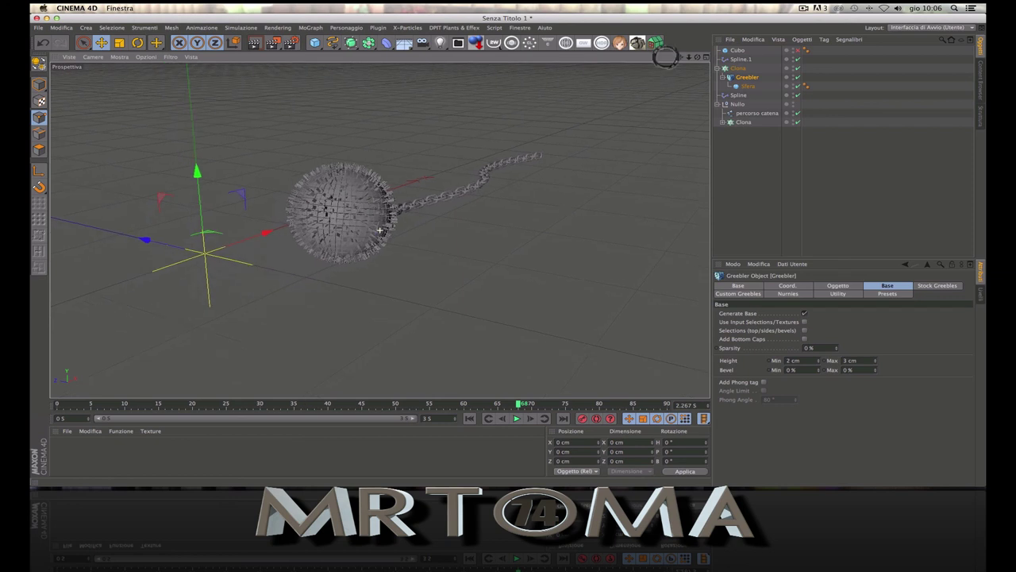
left_click(254, 42)
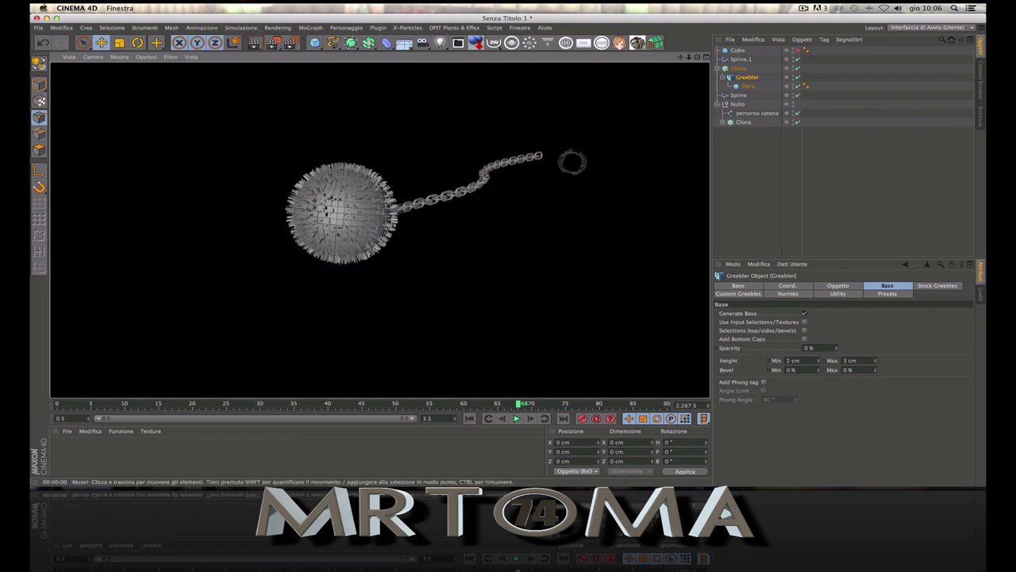
left_click(719, 68)
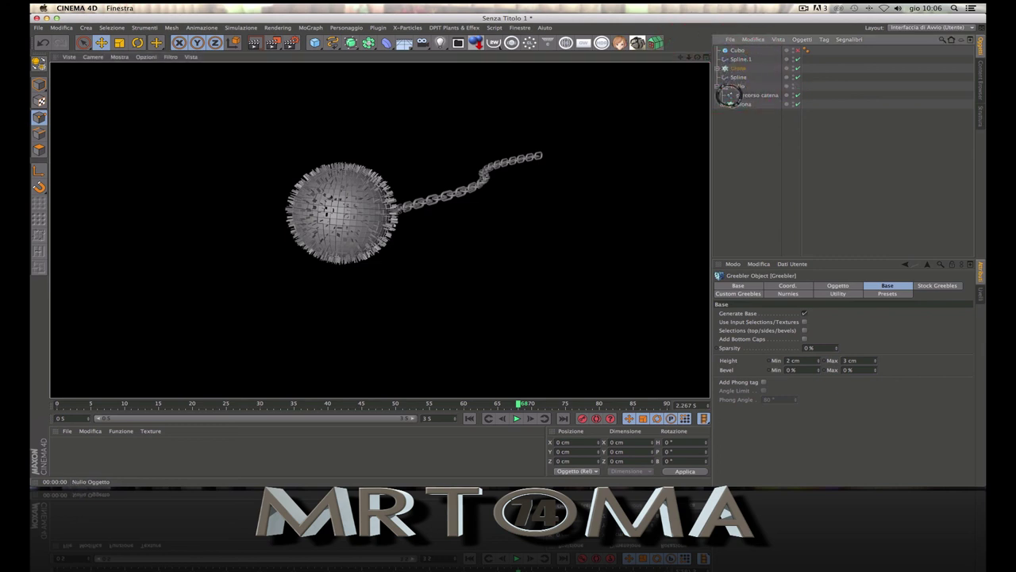
Step: Collapse the Nullo group in the Object Manager and deselect all objects
left_click(720, 86)
left_click(733, 95)
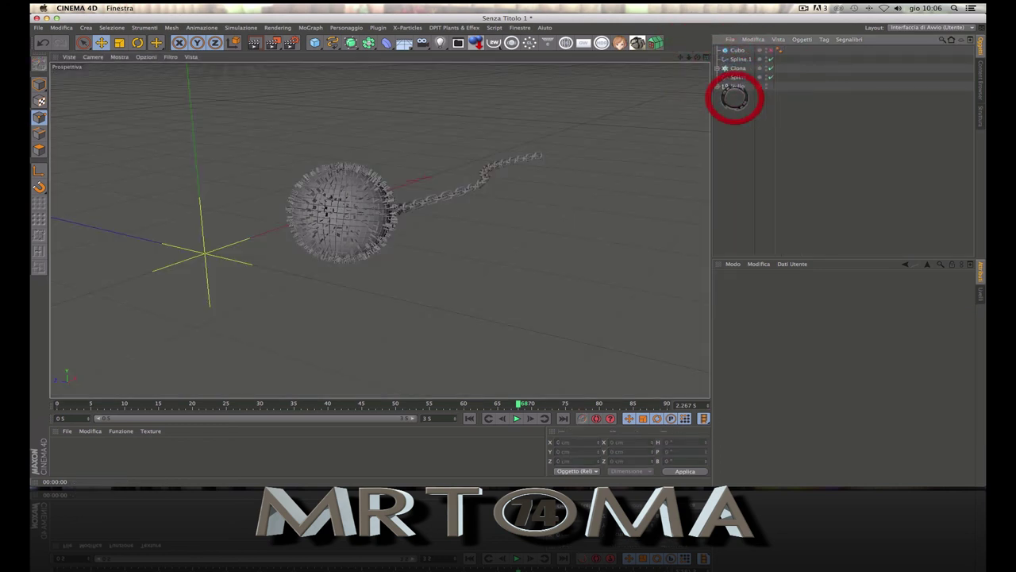